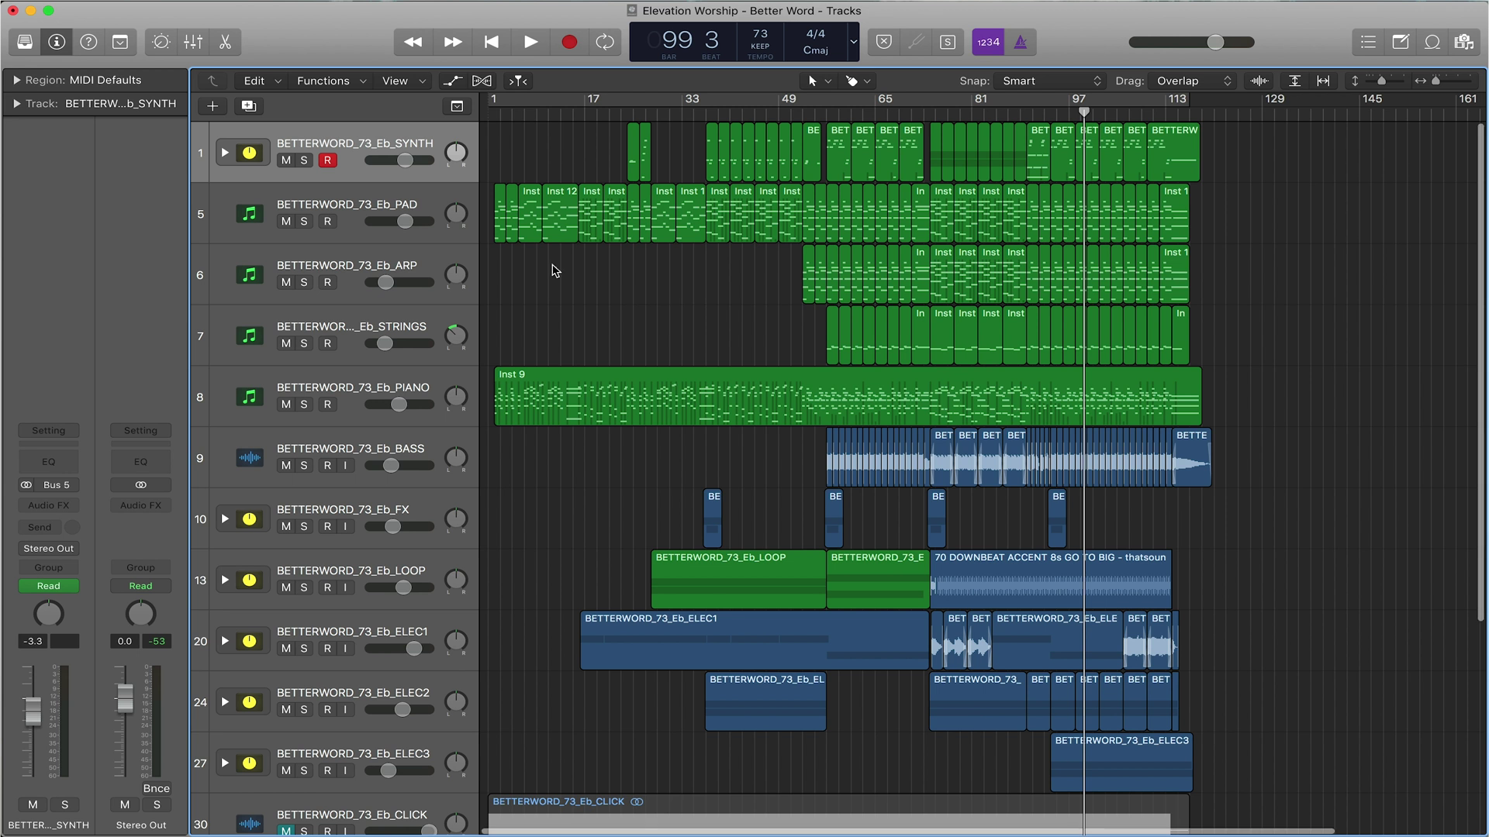
Disarm the SYNTH track's record button and select the Inst 12 region on PAD.
left_click(327, 160)
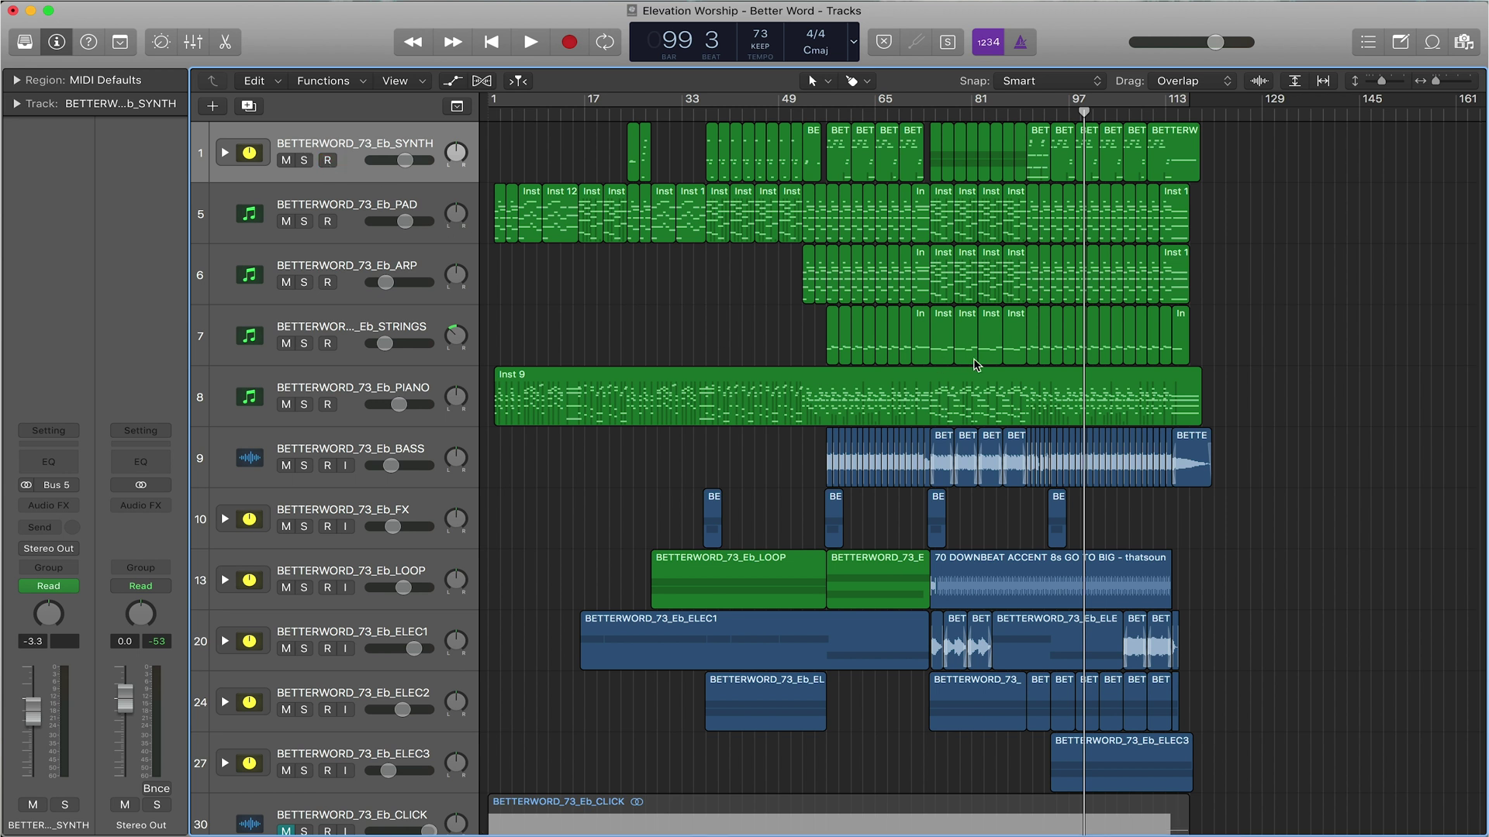
left_click_drag(1256, 396, 488, 147)
left_click(584, 305)
left_click(690, 196)
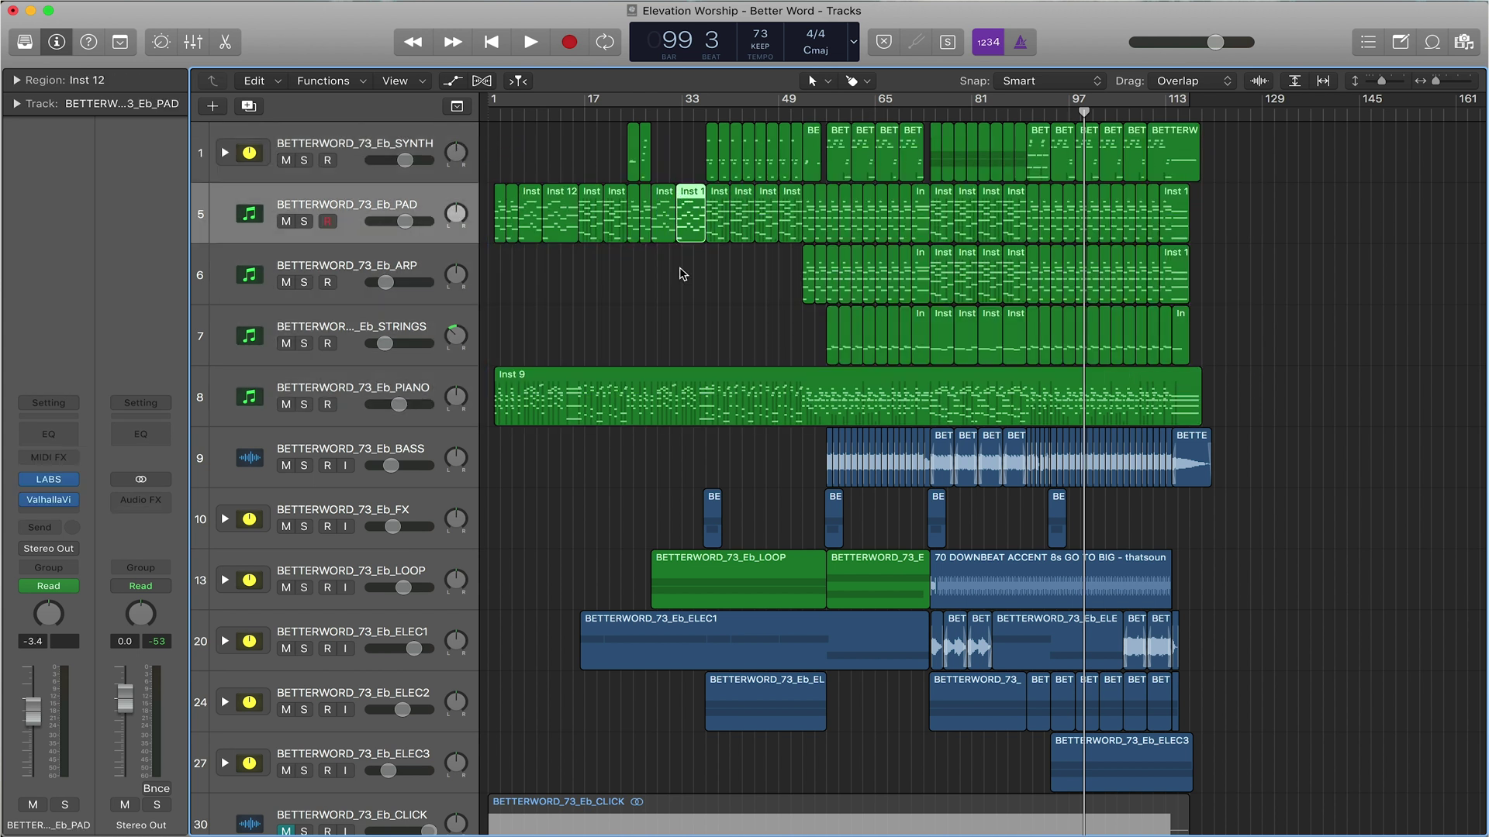
Select, deselect and reselect a BET region on the BASS track.
scroll(698, 279, "down", 1)
left_click(936, 446)
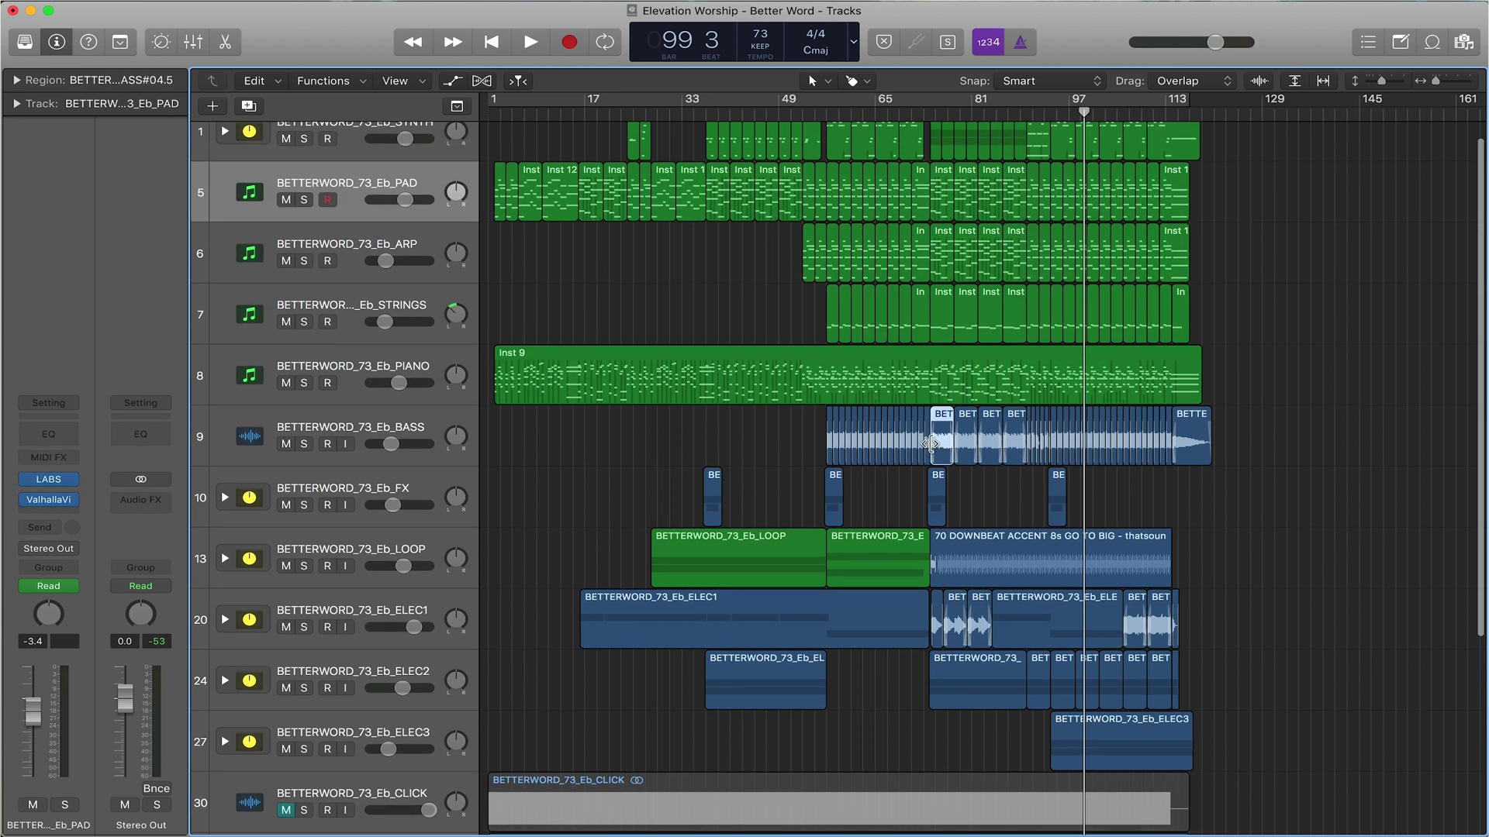
left_click(824, 451)
scroll(744, 465, "down", 2)
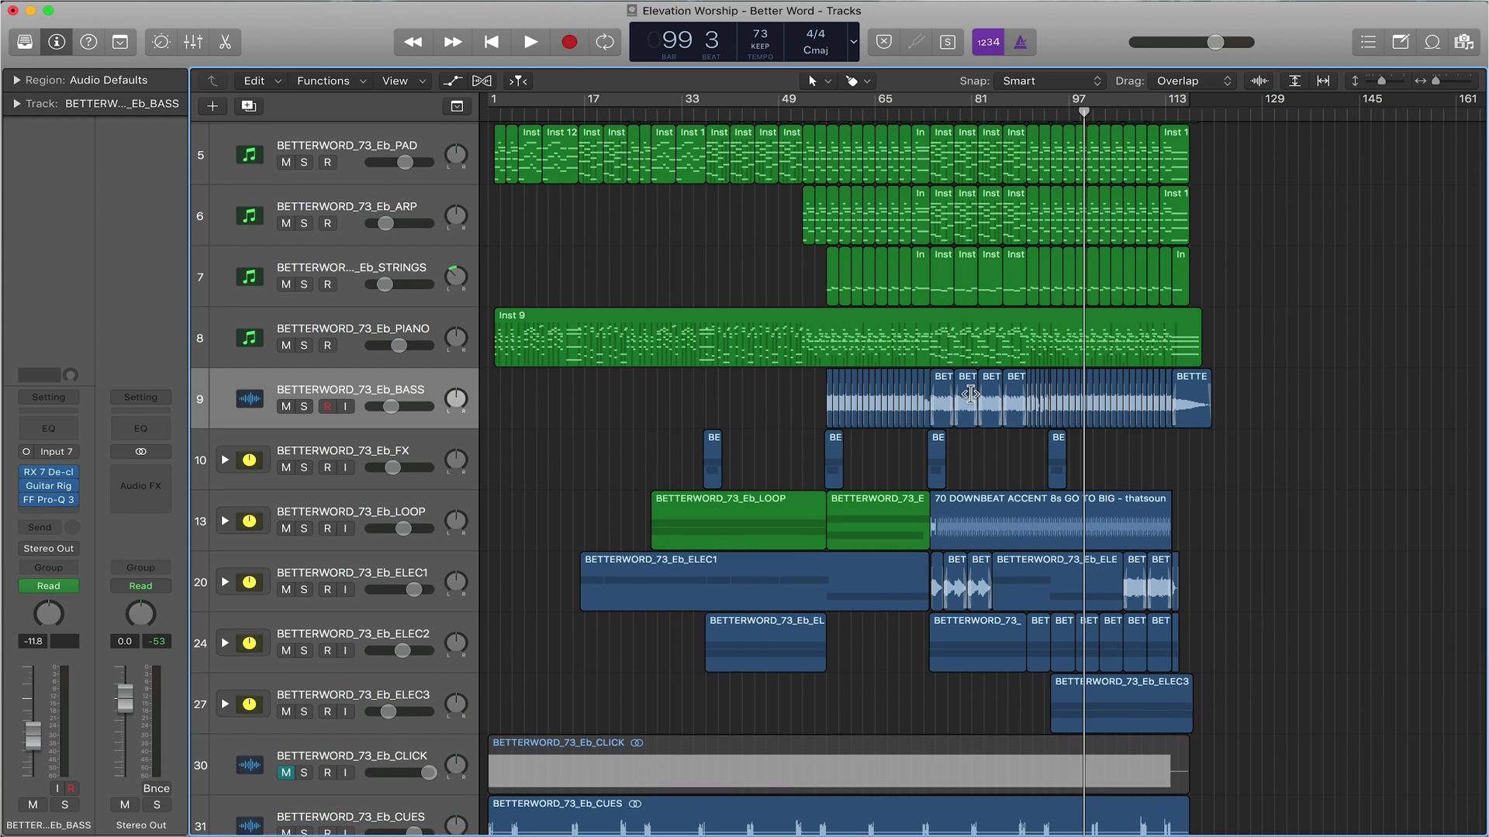
left_click(952, 398)
scroll(952, 398, "up", 5)
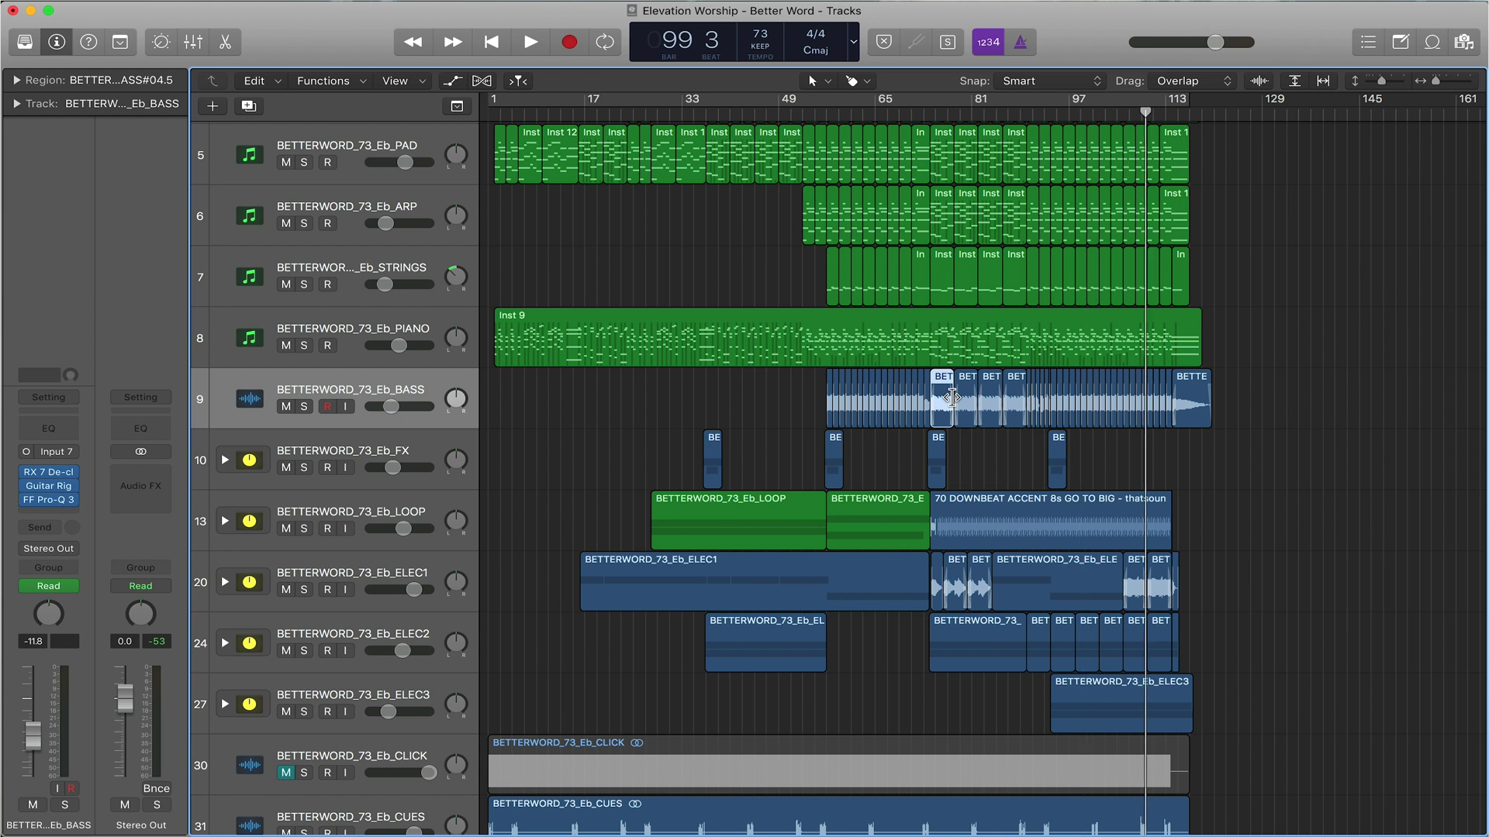
Select and deselect the piano's Inst 9 region, bringing the view back to bar 1.
left_click(953, 354)
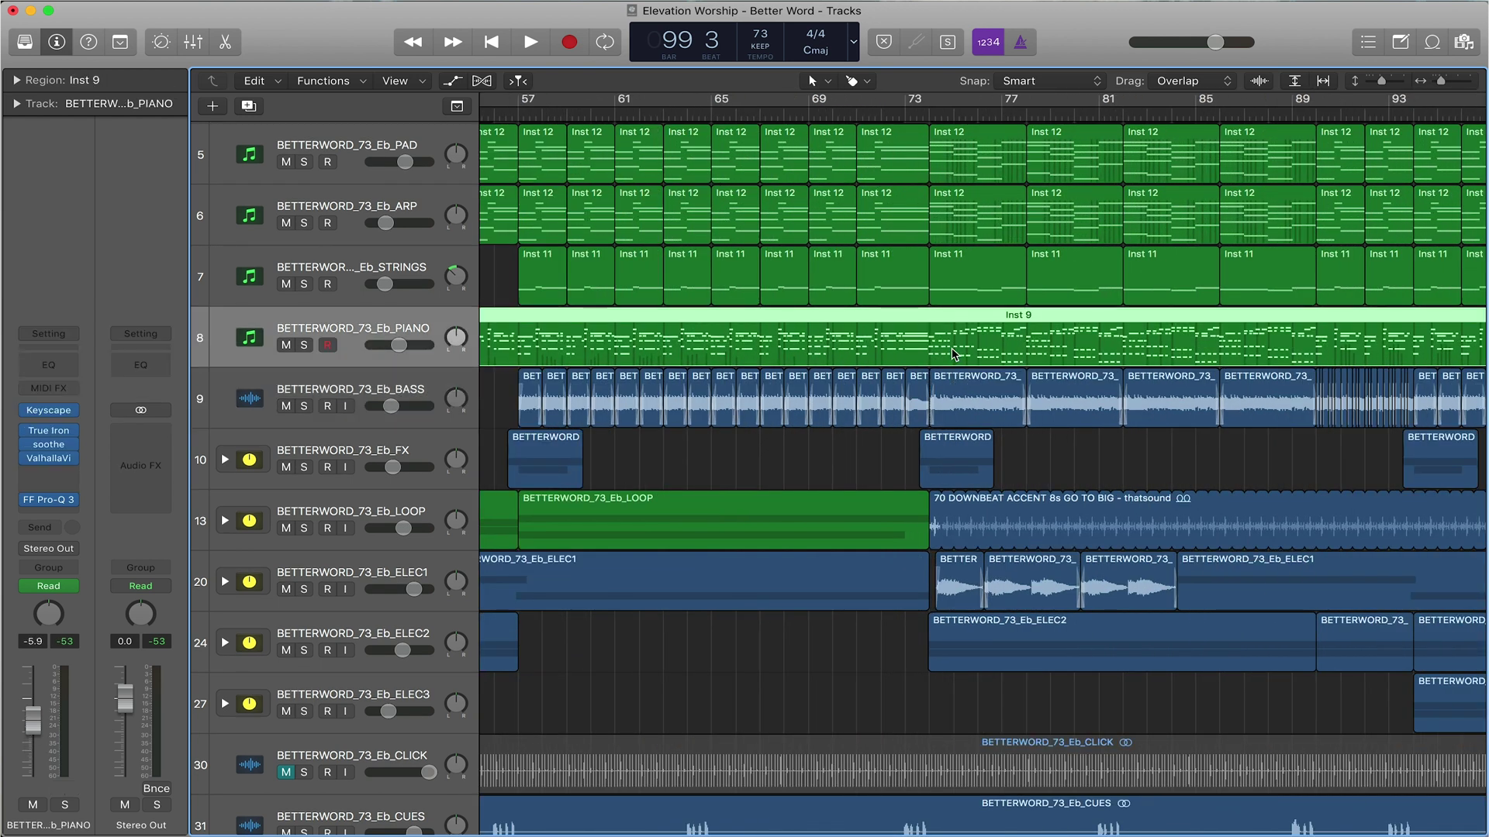
scroll(892, 354, "left", 10)
left_click(682, 293)
scroll(682, 293, "down", 5)
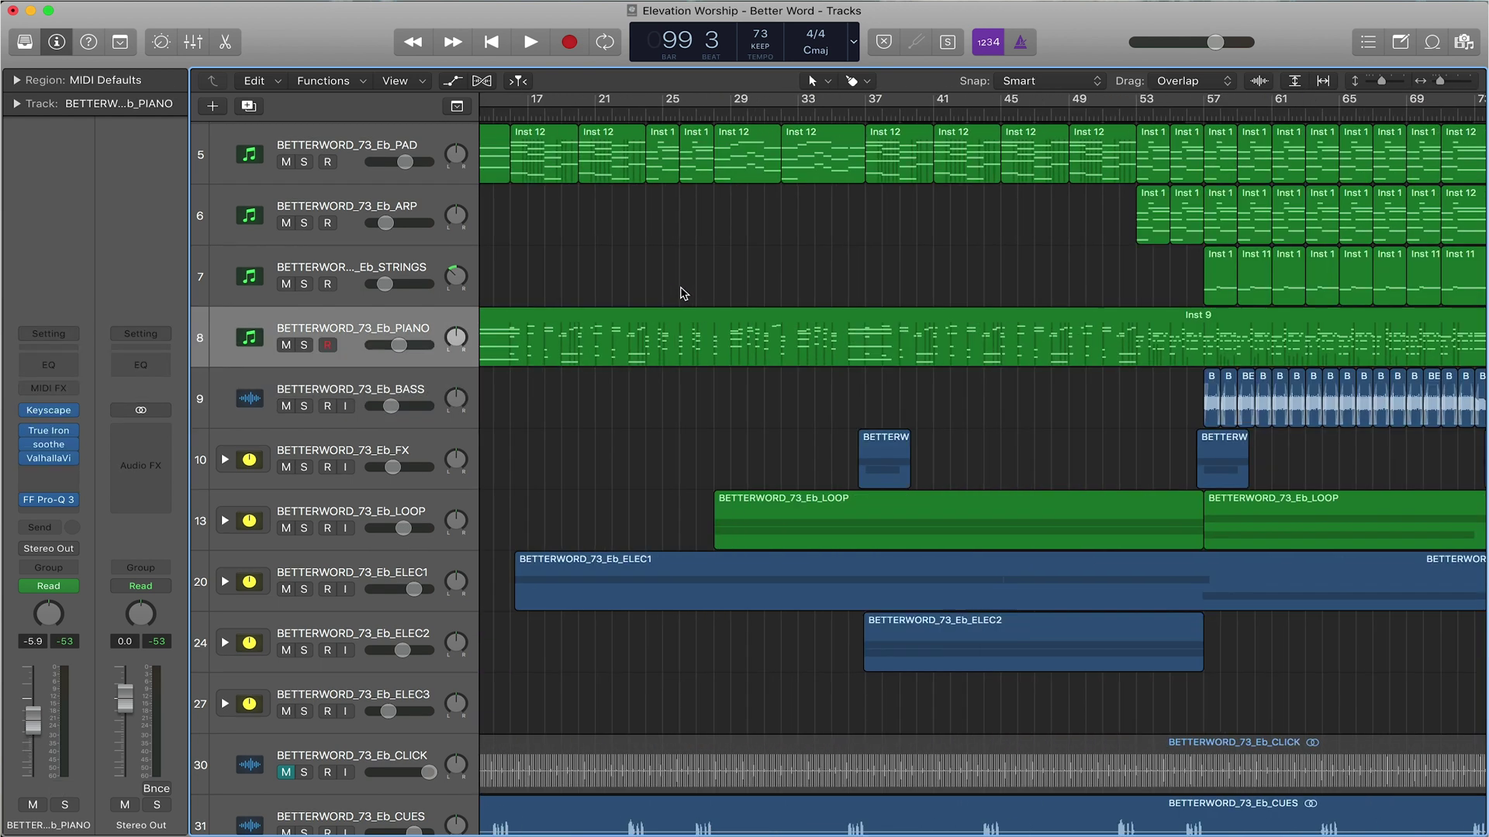
scroll(682, 293, "up", 2)
scroll(683, 293, "left", 2)
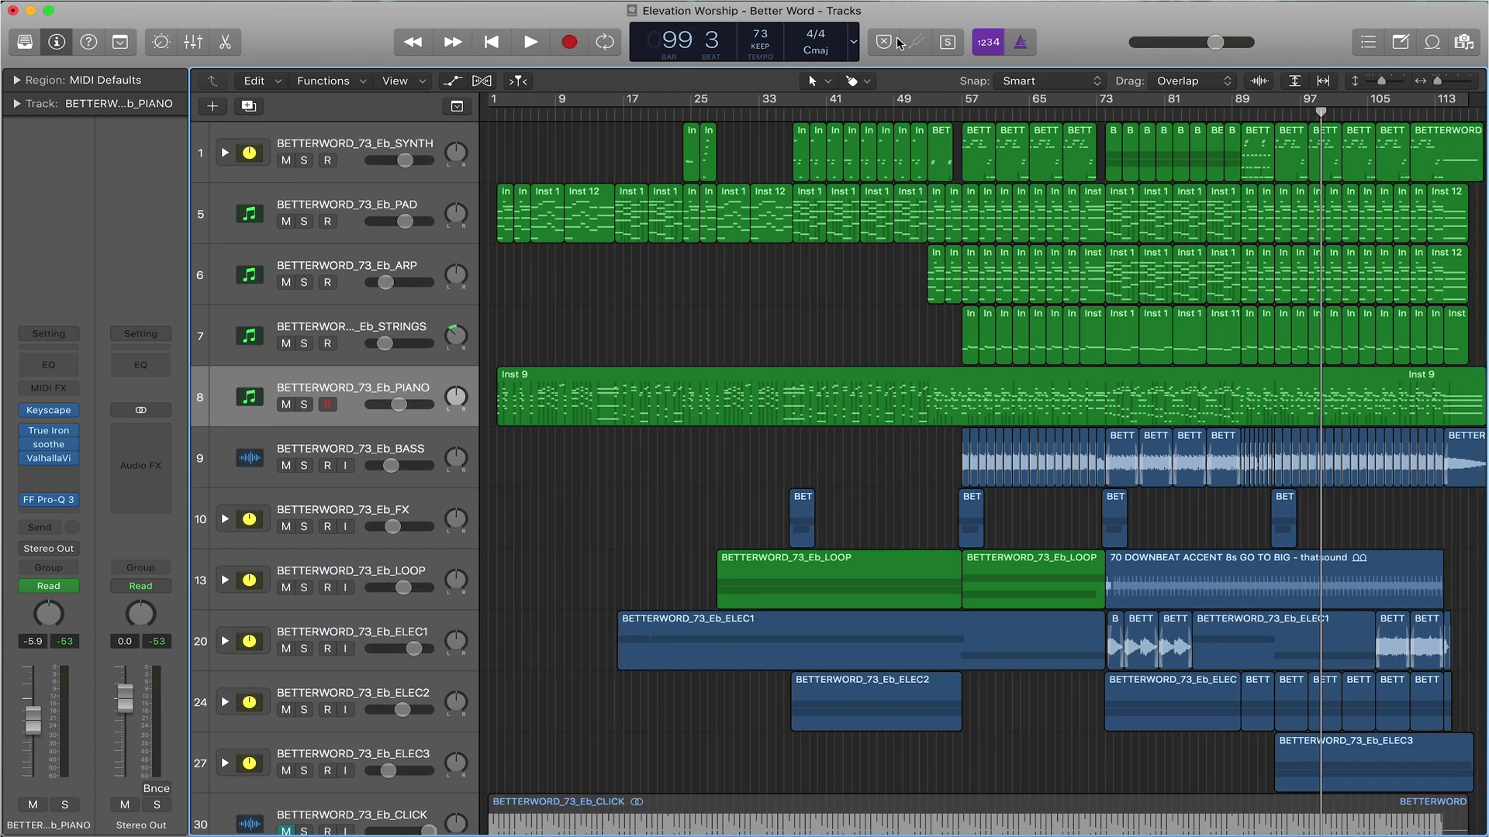
Switch the transport readout to the Custom layout and briefly check the CPU/disk load meters.
left_click(854, 45)
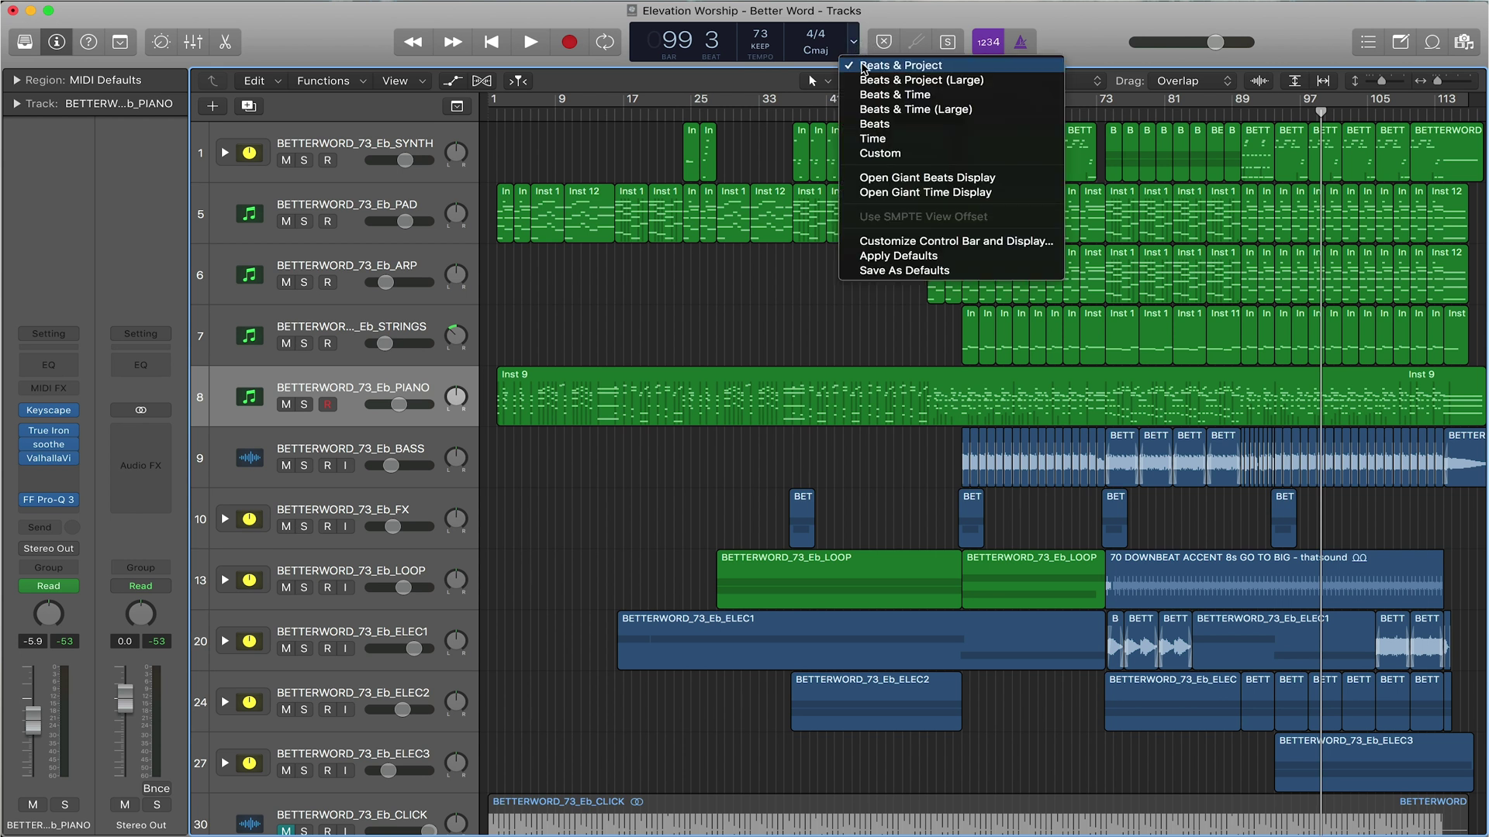
left_click(884, 155)
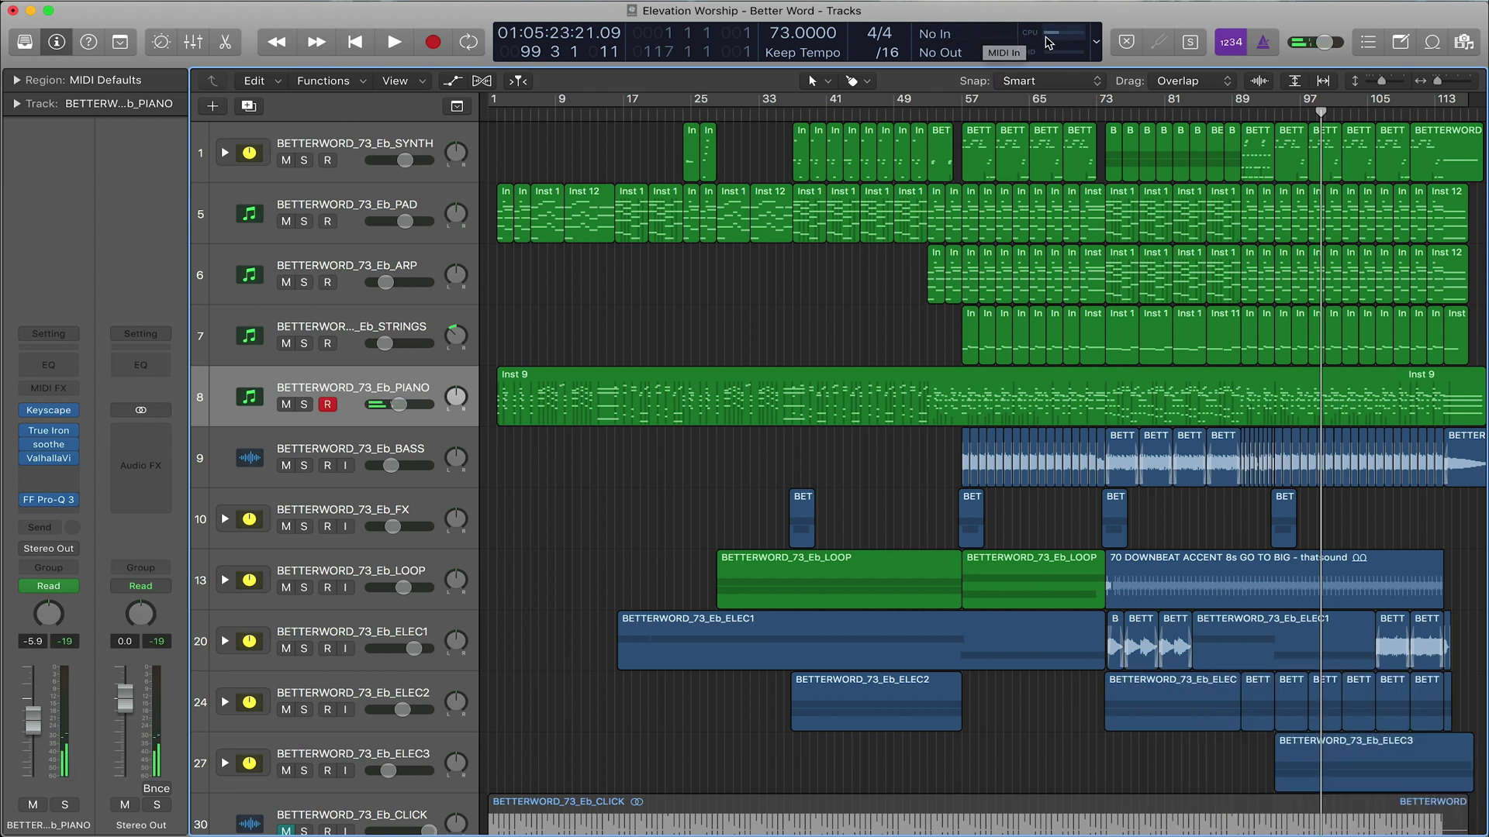
left_click(1048, 42)
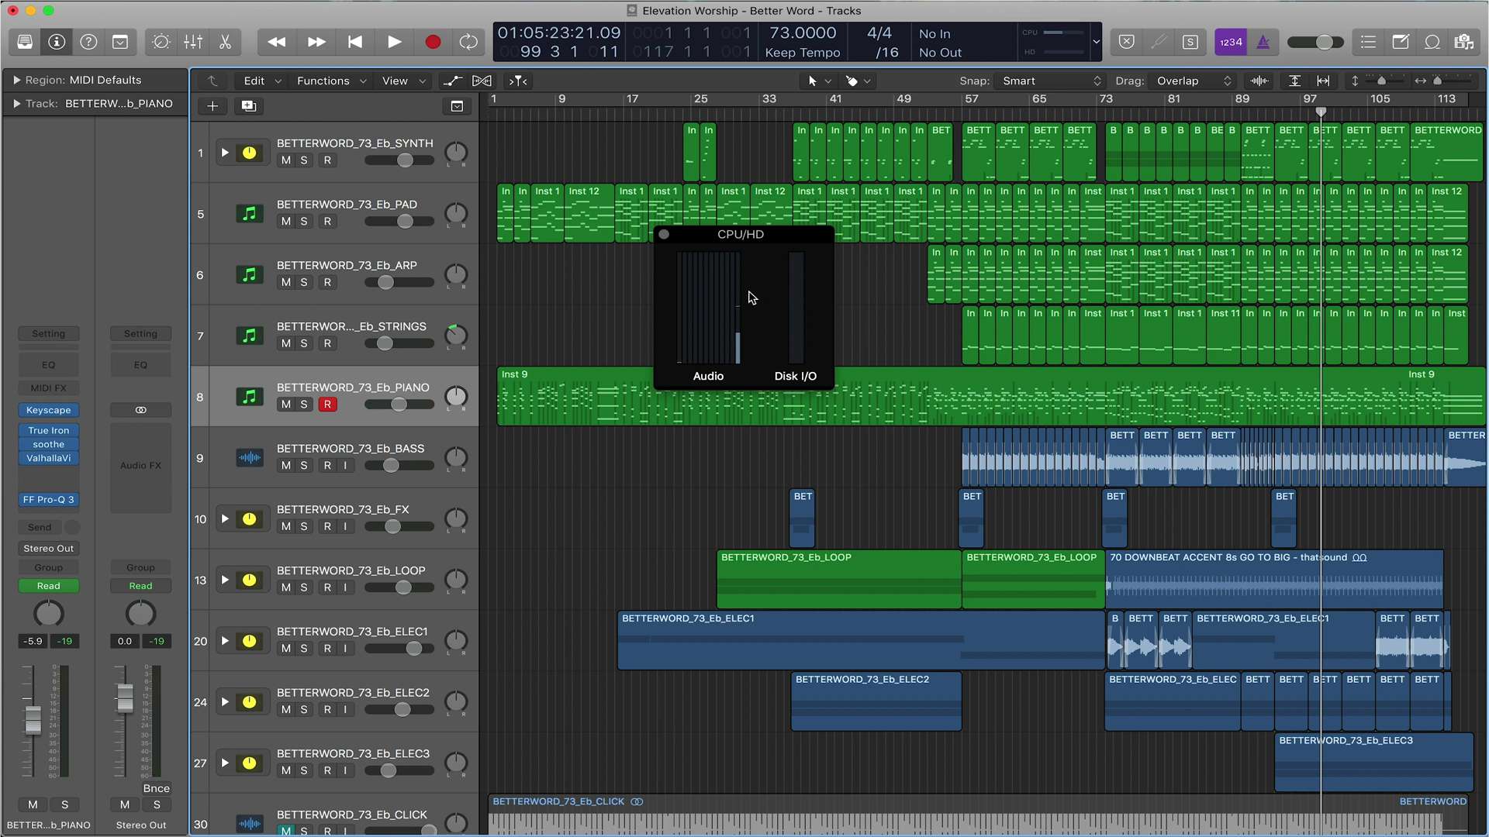
left_click(664, 234)
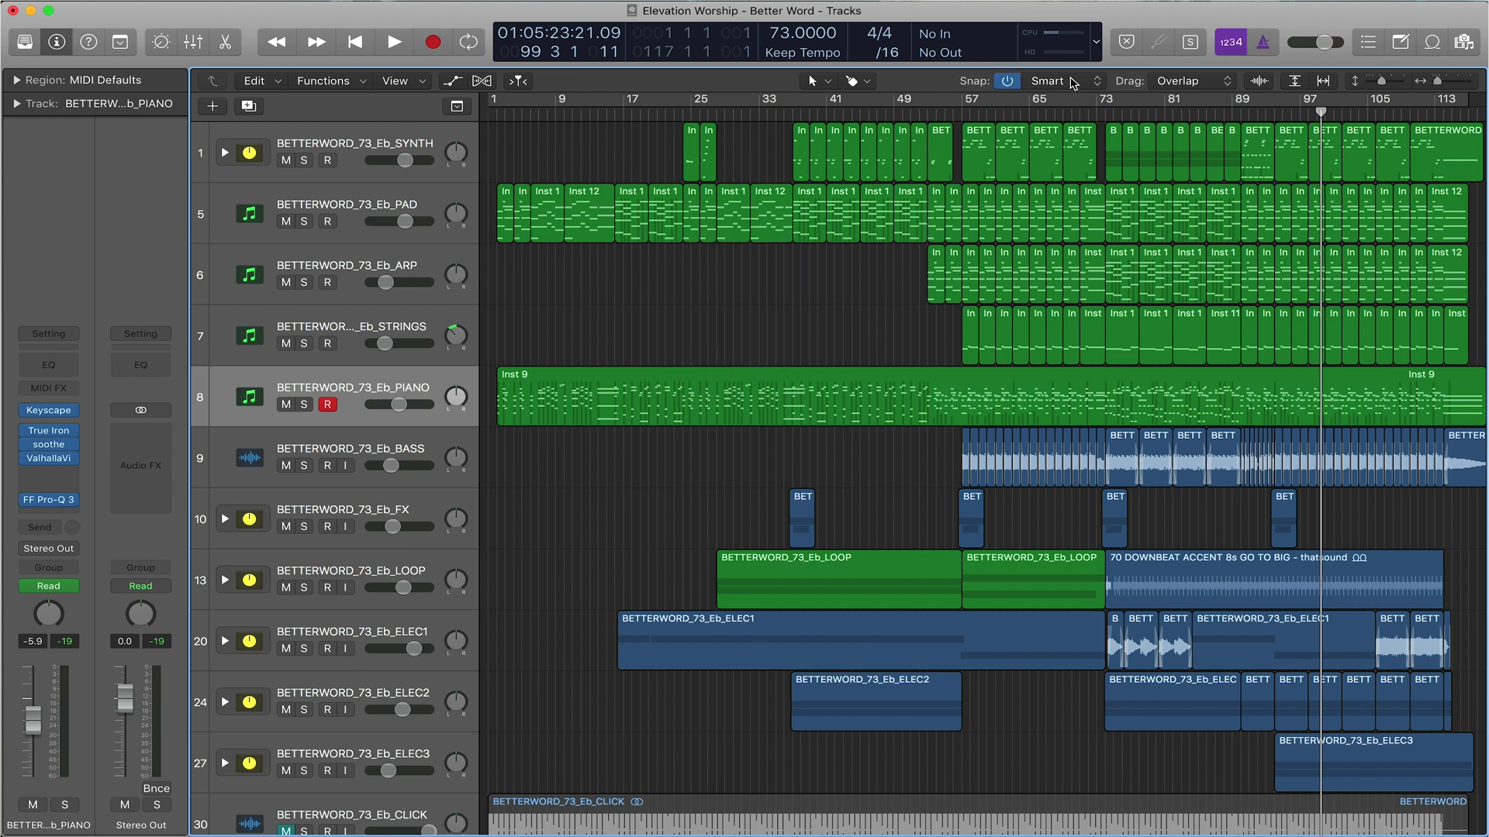
left_click(1096, 46)
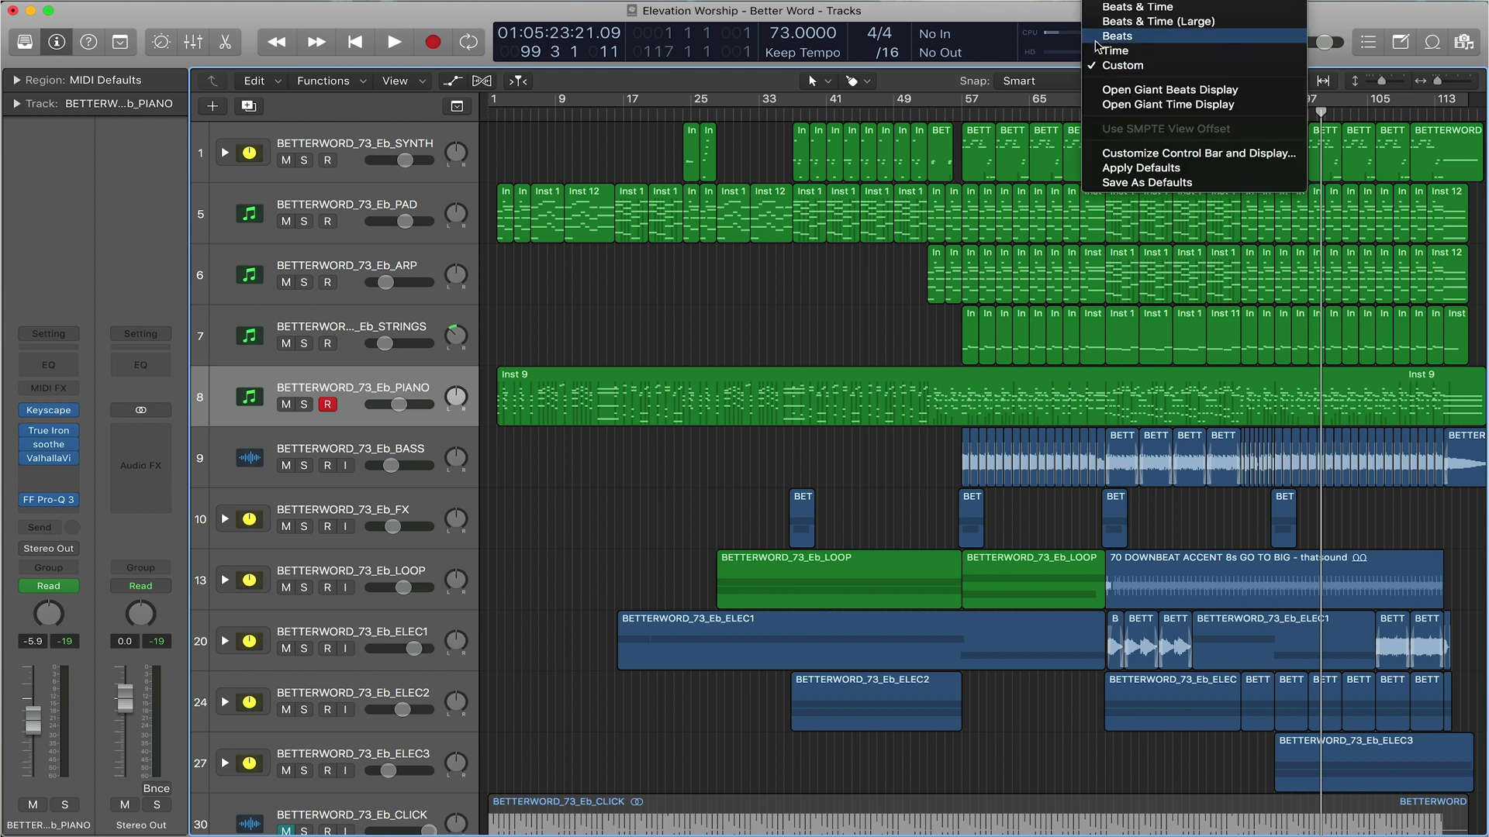
Add Capture Recording to the control bar via Customize Control Bar and Display.
left_click(1110, 155)
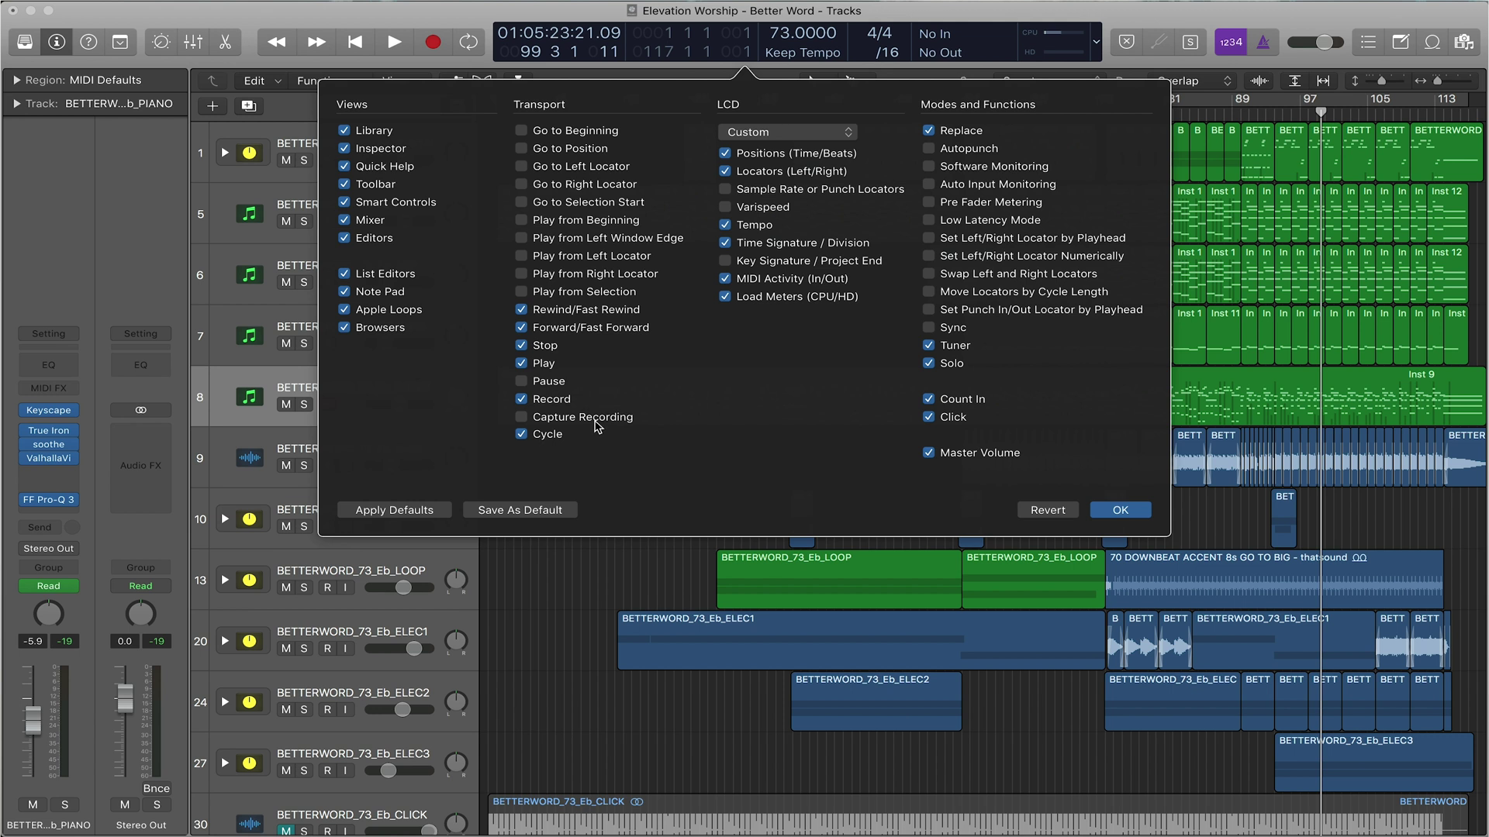
left_click(522, 417)
left_click(1120, 514)
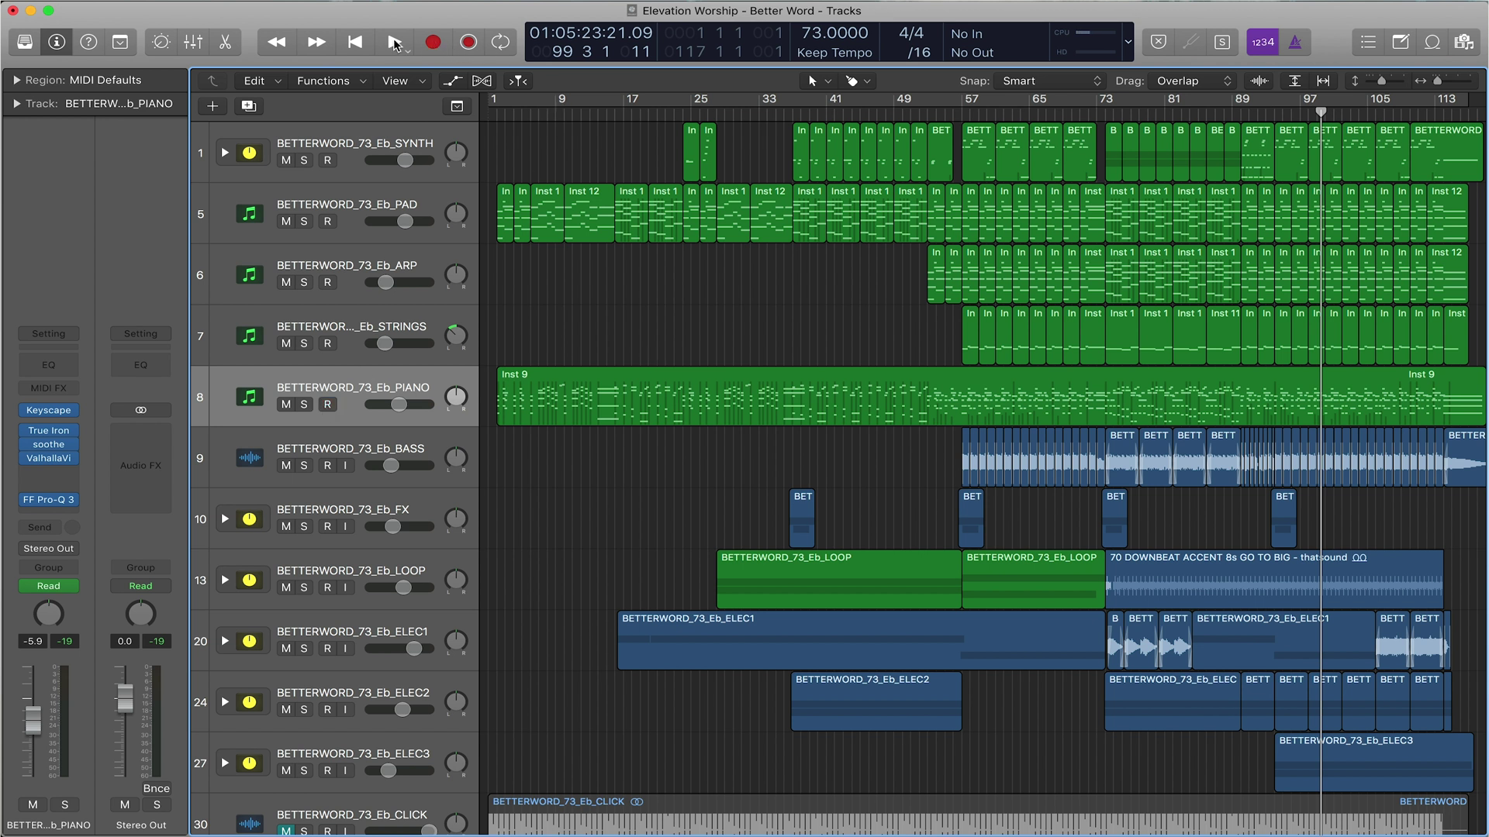
Drag a cycle range in the ruler and leave cycle mode switched off.
left_click(500, 42)
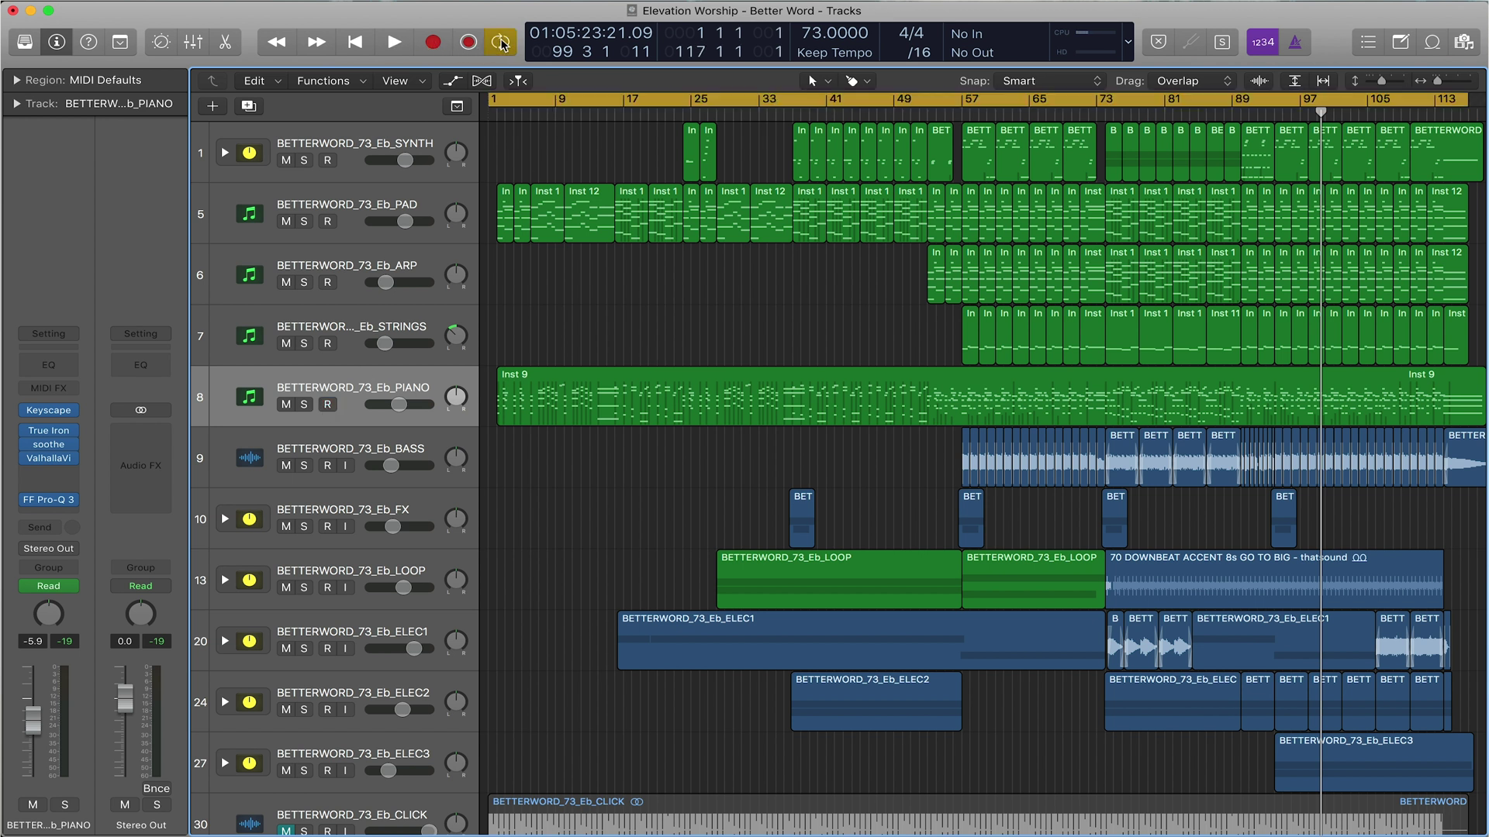
left_click(500, 42)
left_click(500, 41)
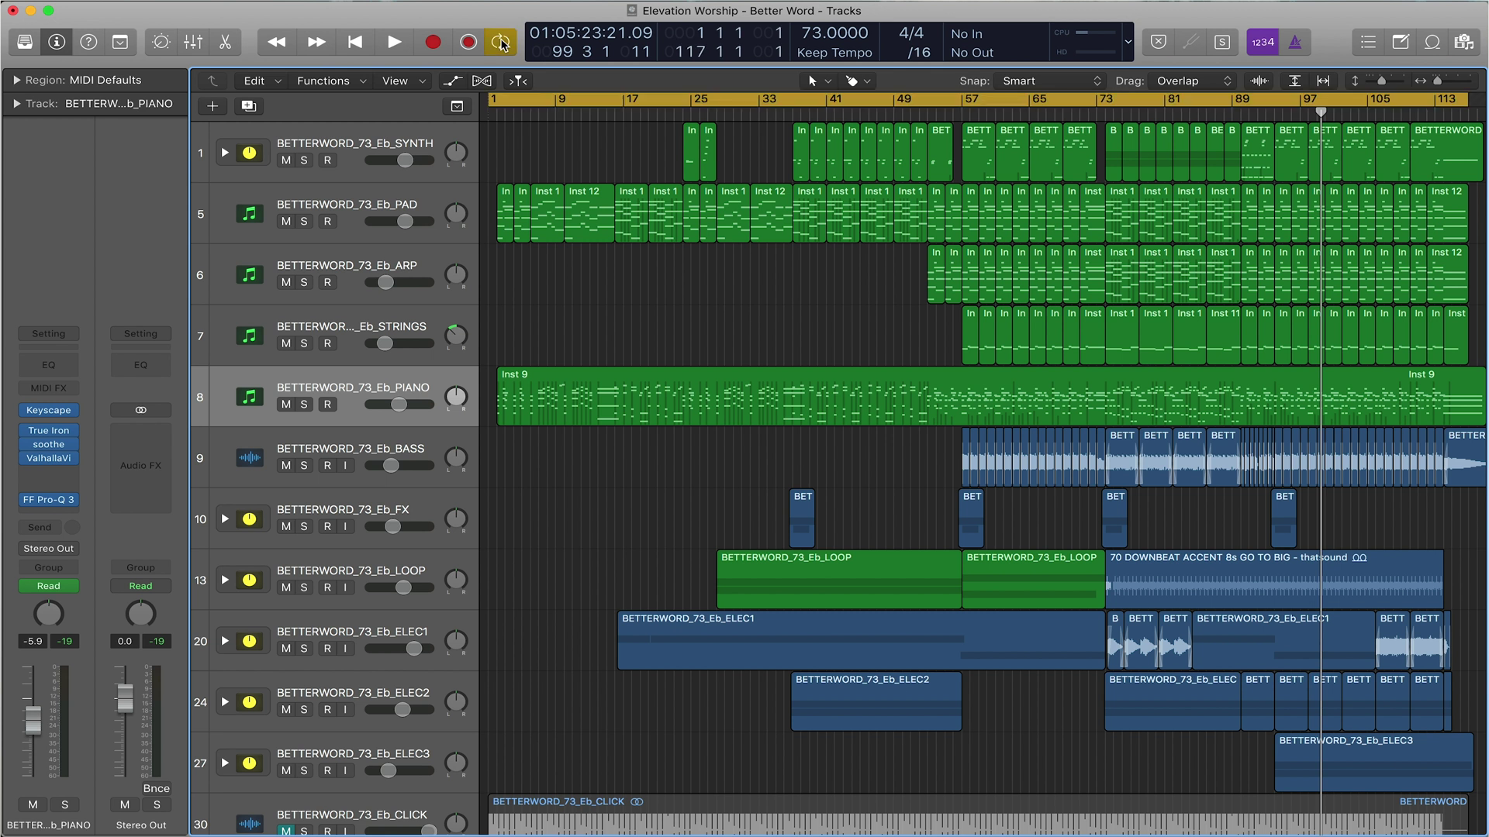
left_click(518, 103)
left_click_drag(519, 102, 684, 101)
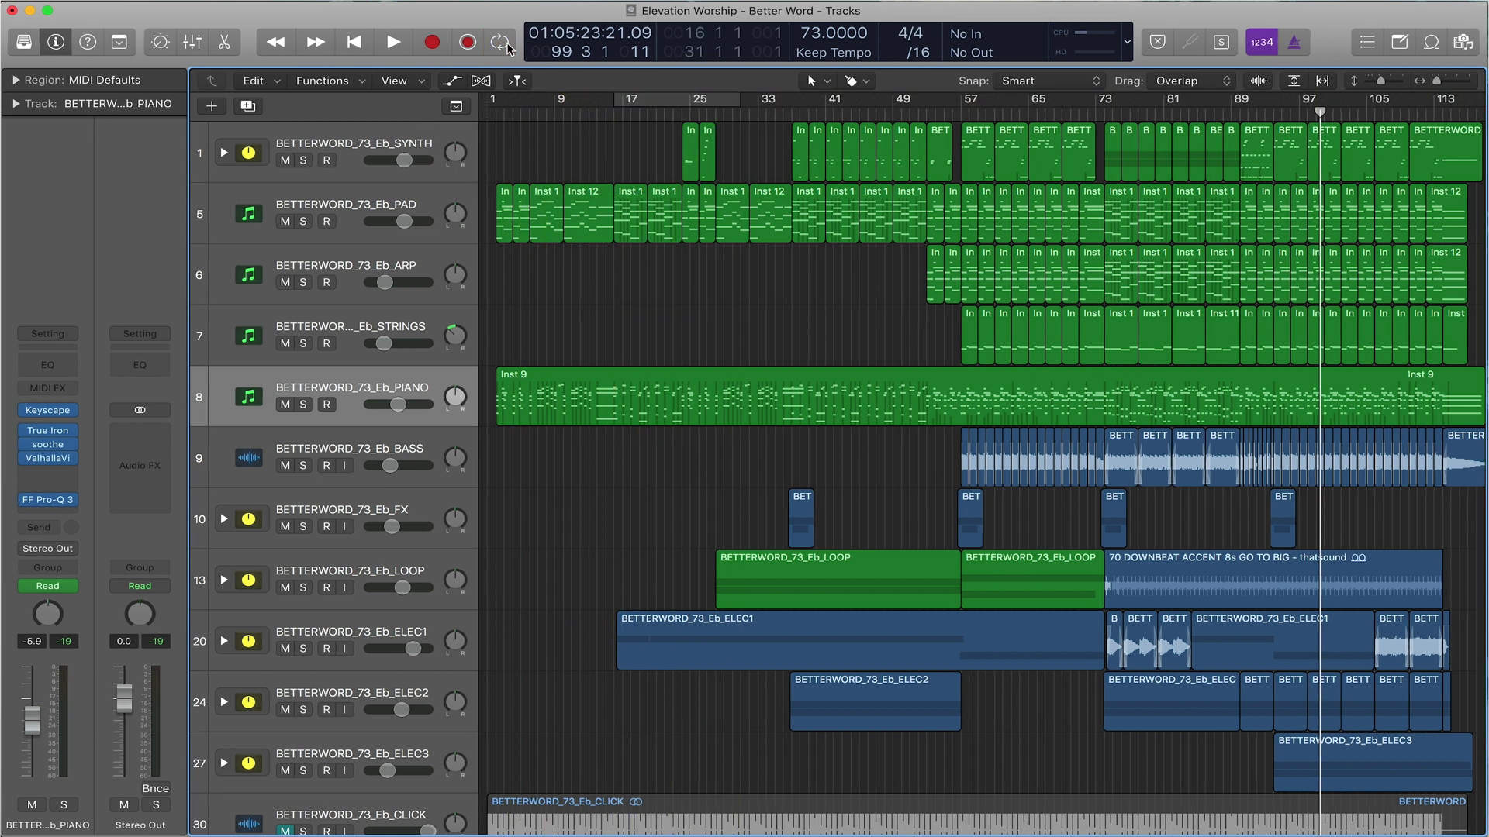
left_click(501, 44)
Solo the ARP track and make a short test recording from bar 2.
left_click(512, 115)
double_click(488, 113)
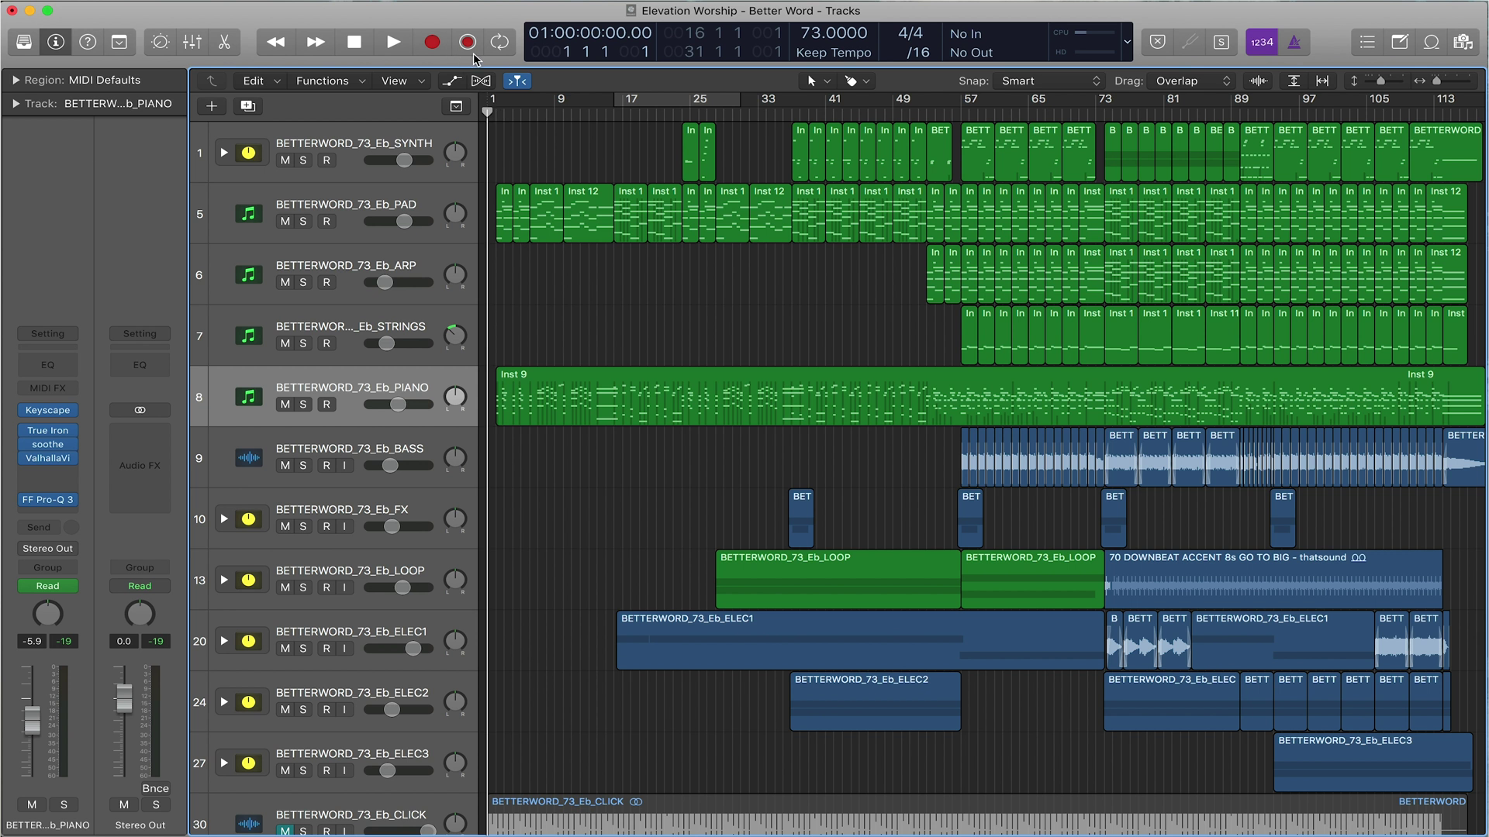
key("z")
key("period")
left_click(304, 277)
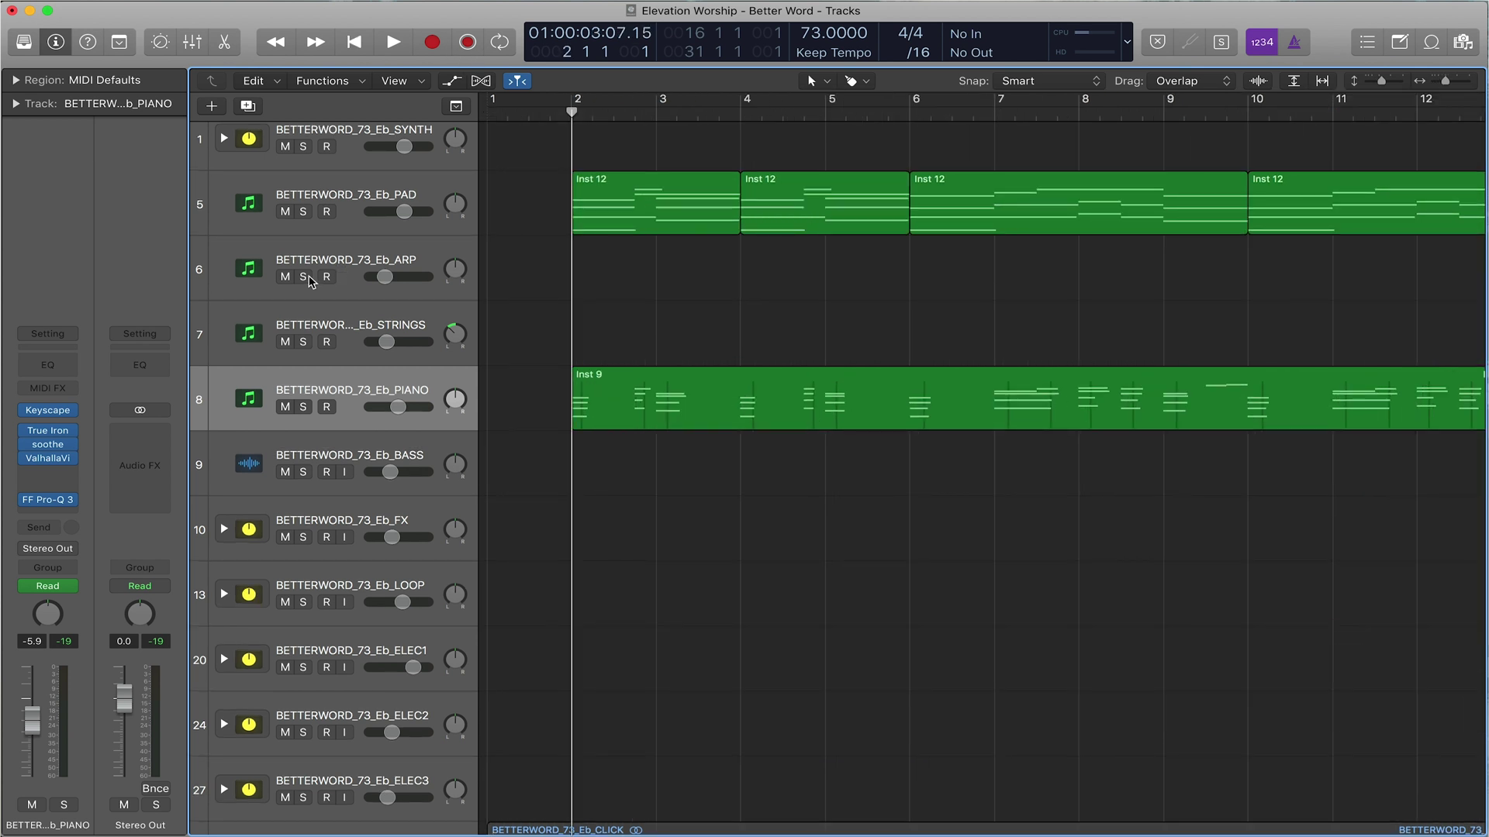
left_click(432, 43)
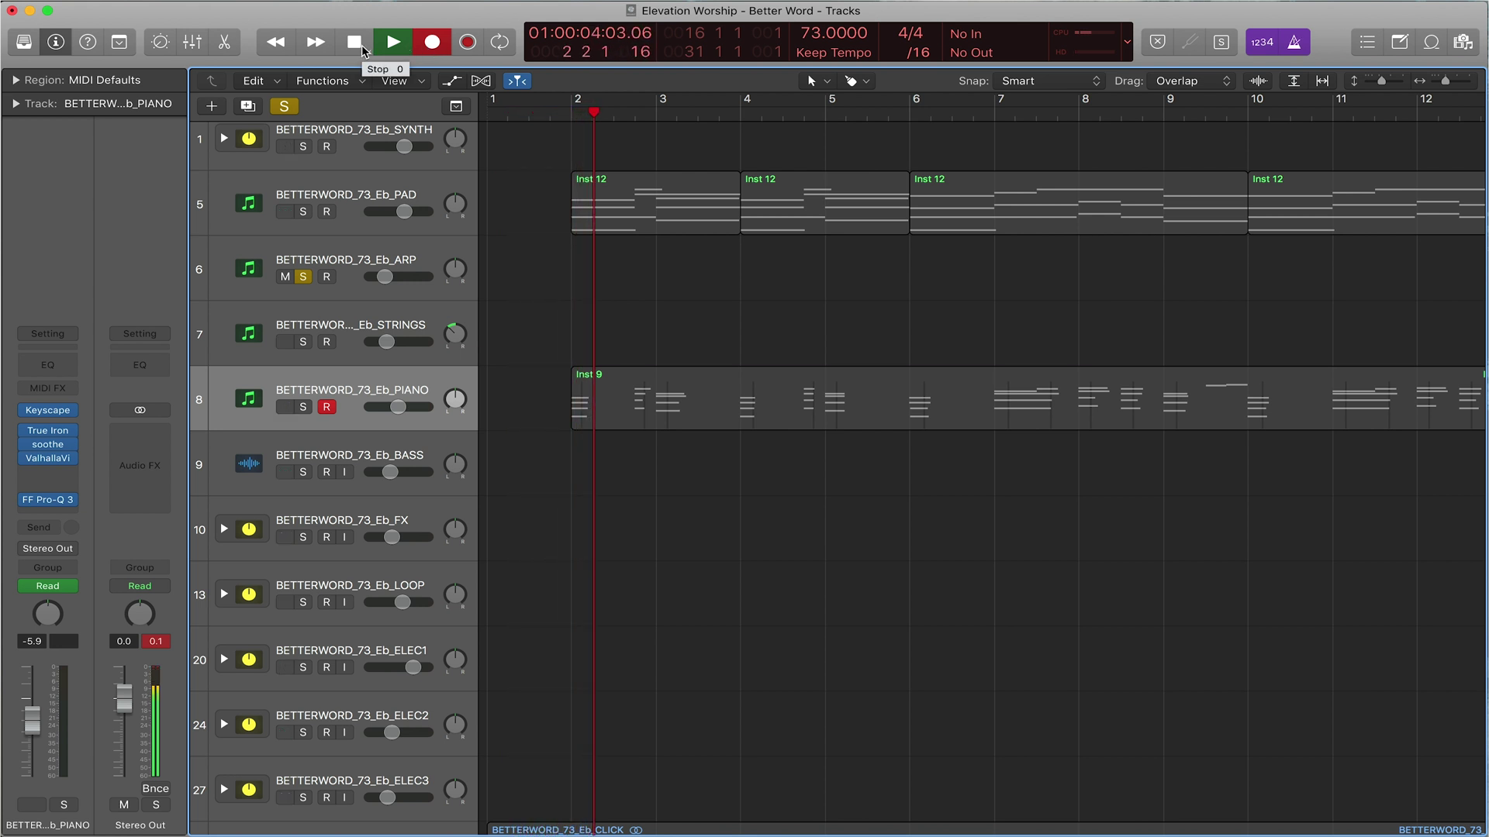
left_click(362, 48)
Turn off the count-in, record again on PIANO from bar 2, then zoom out to bars 1-57.
key("super+a")
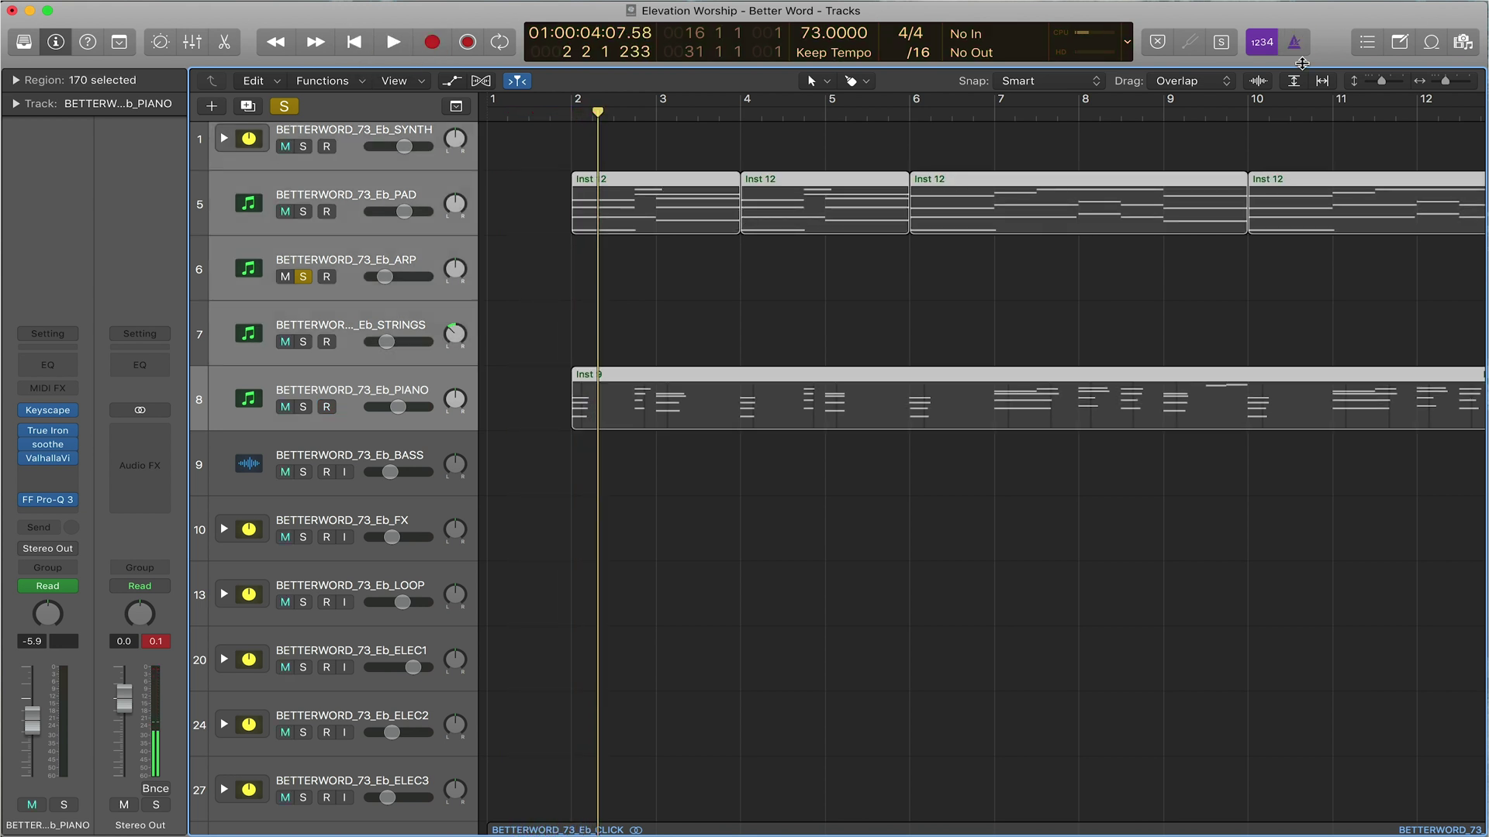
left_click(1256, 46)
left_click(574, 141)
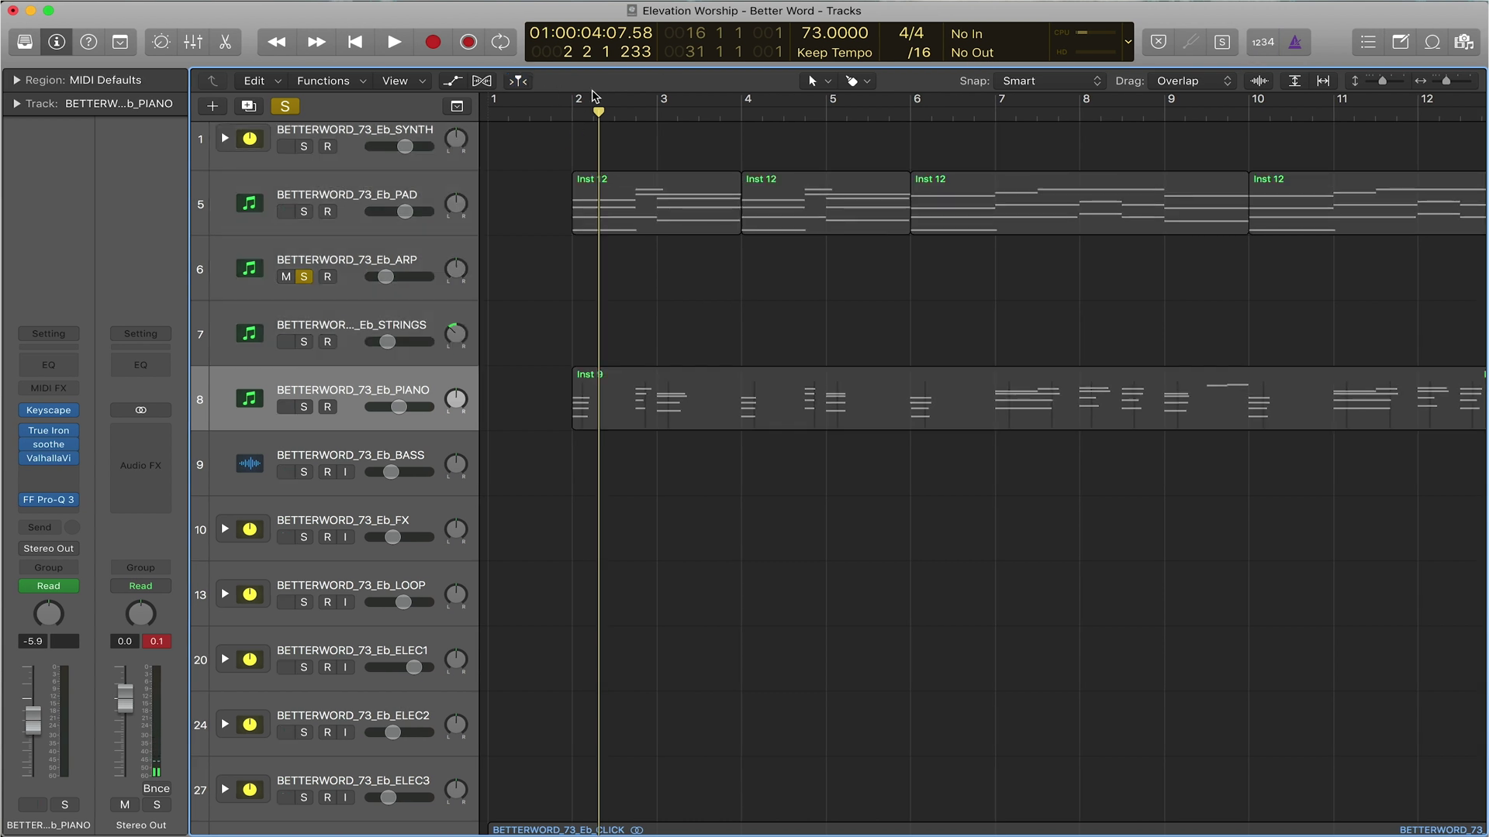
left_click(576, 114)
left_click(489, 114)
left_click(576, 114)
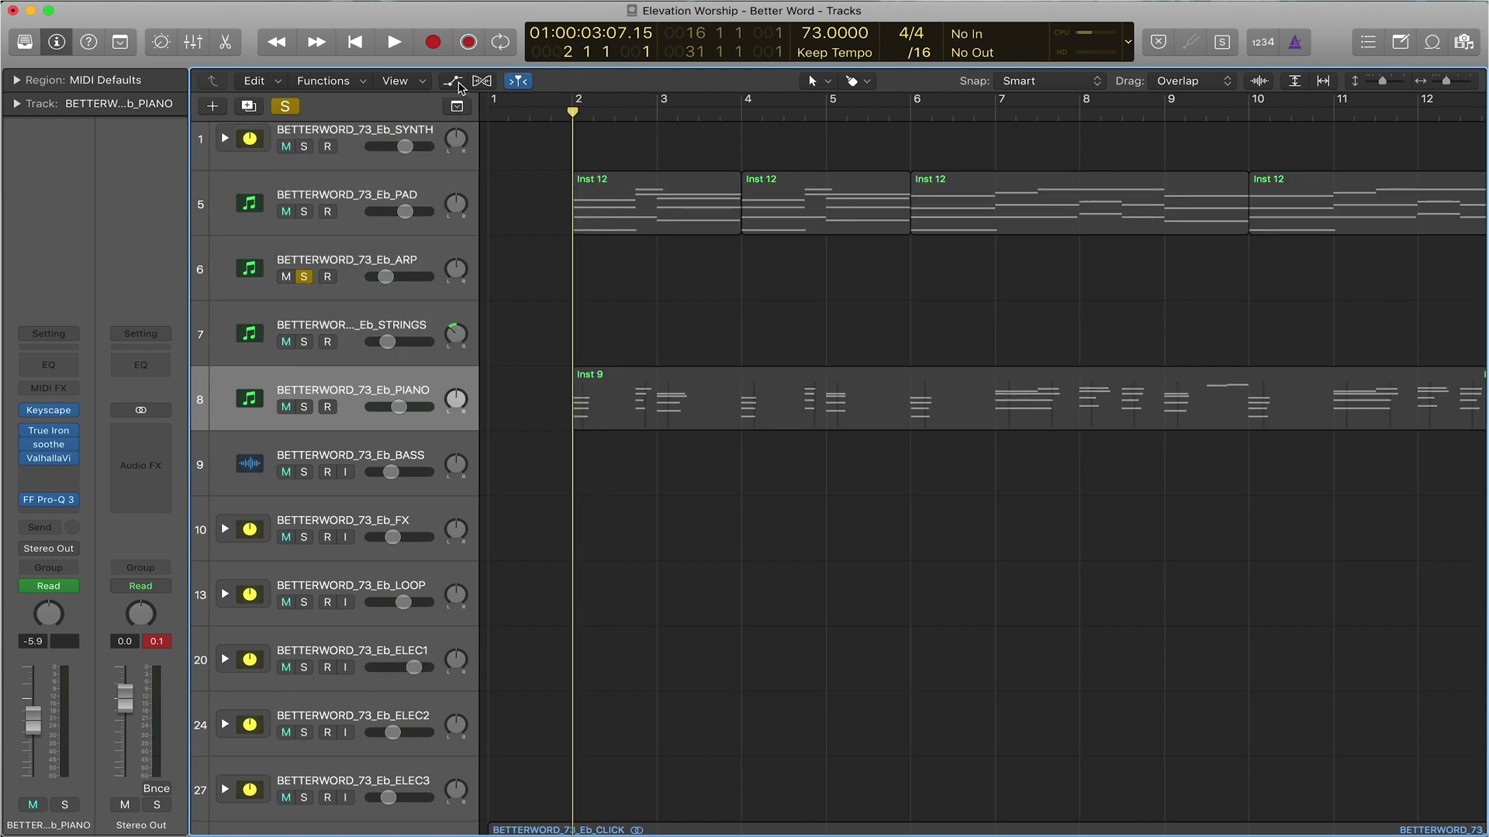
left_click(431, 45)
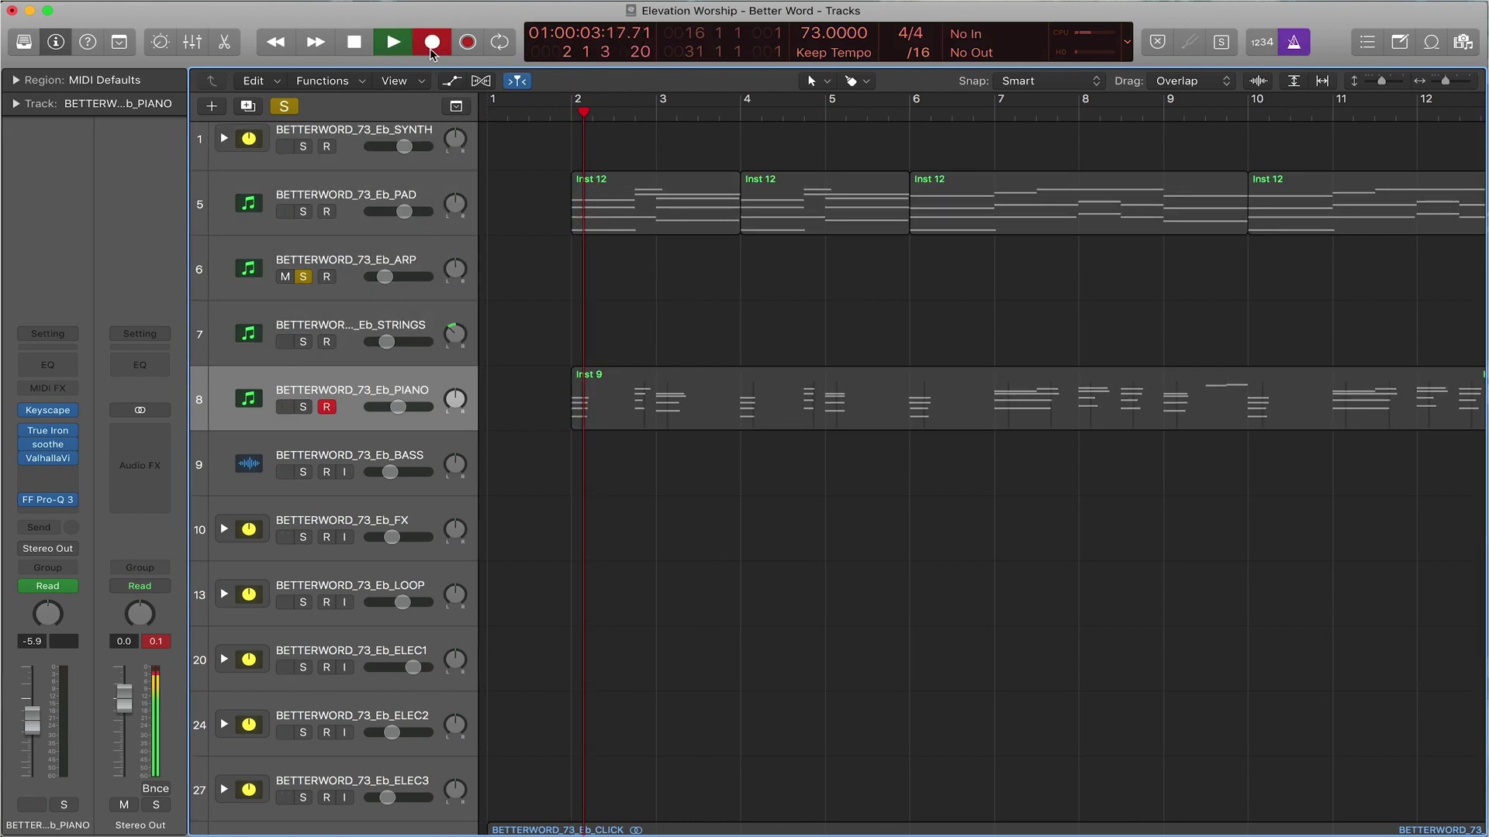
left_click(359, 48)
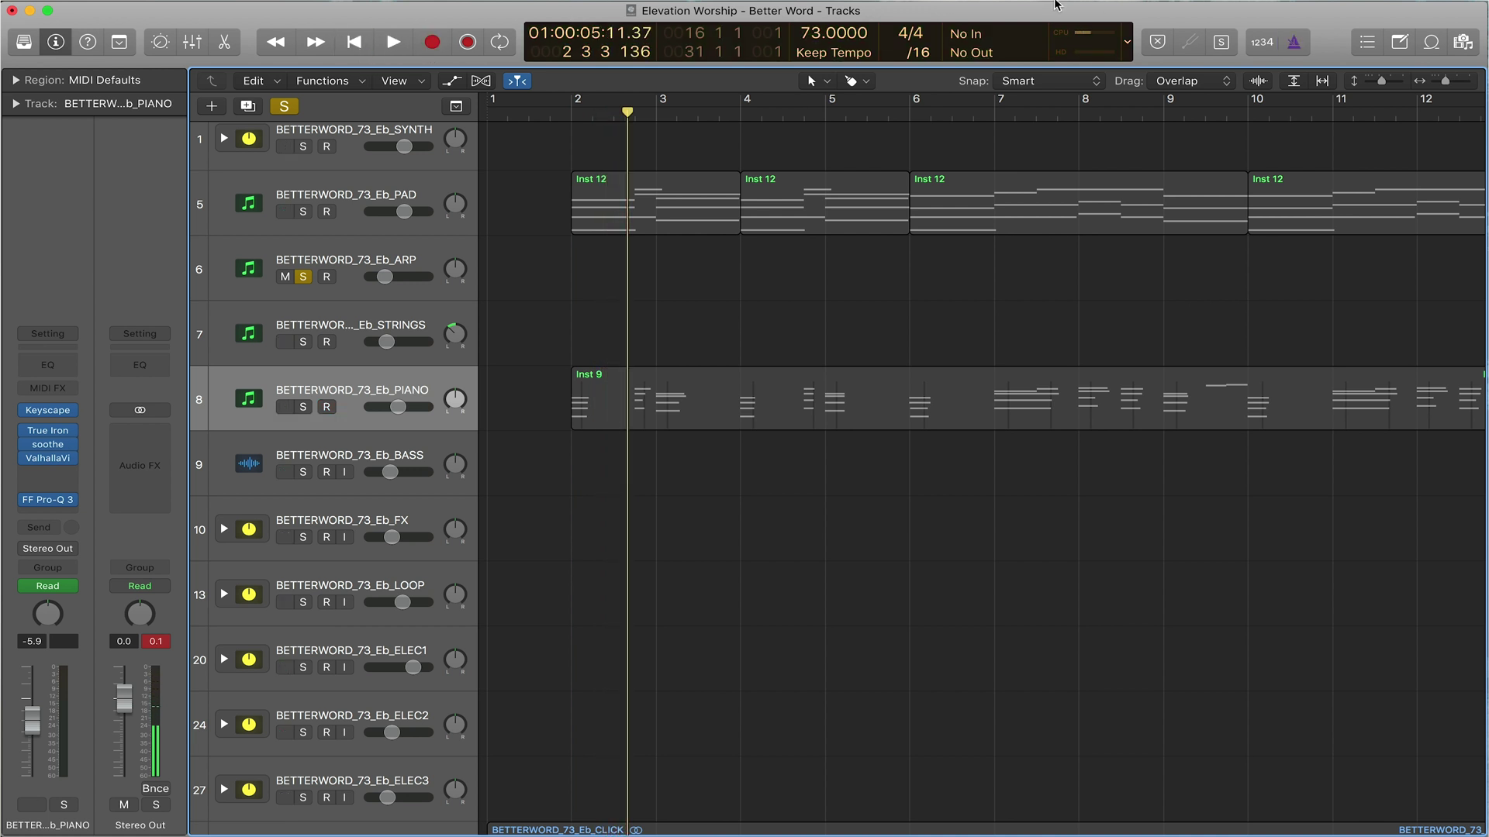
key("super+Left")
key("super+Left")
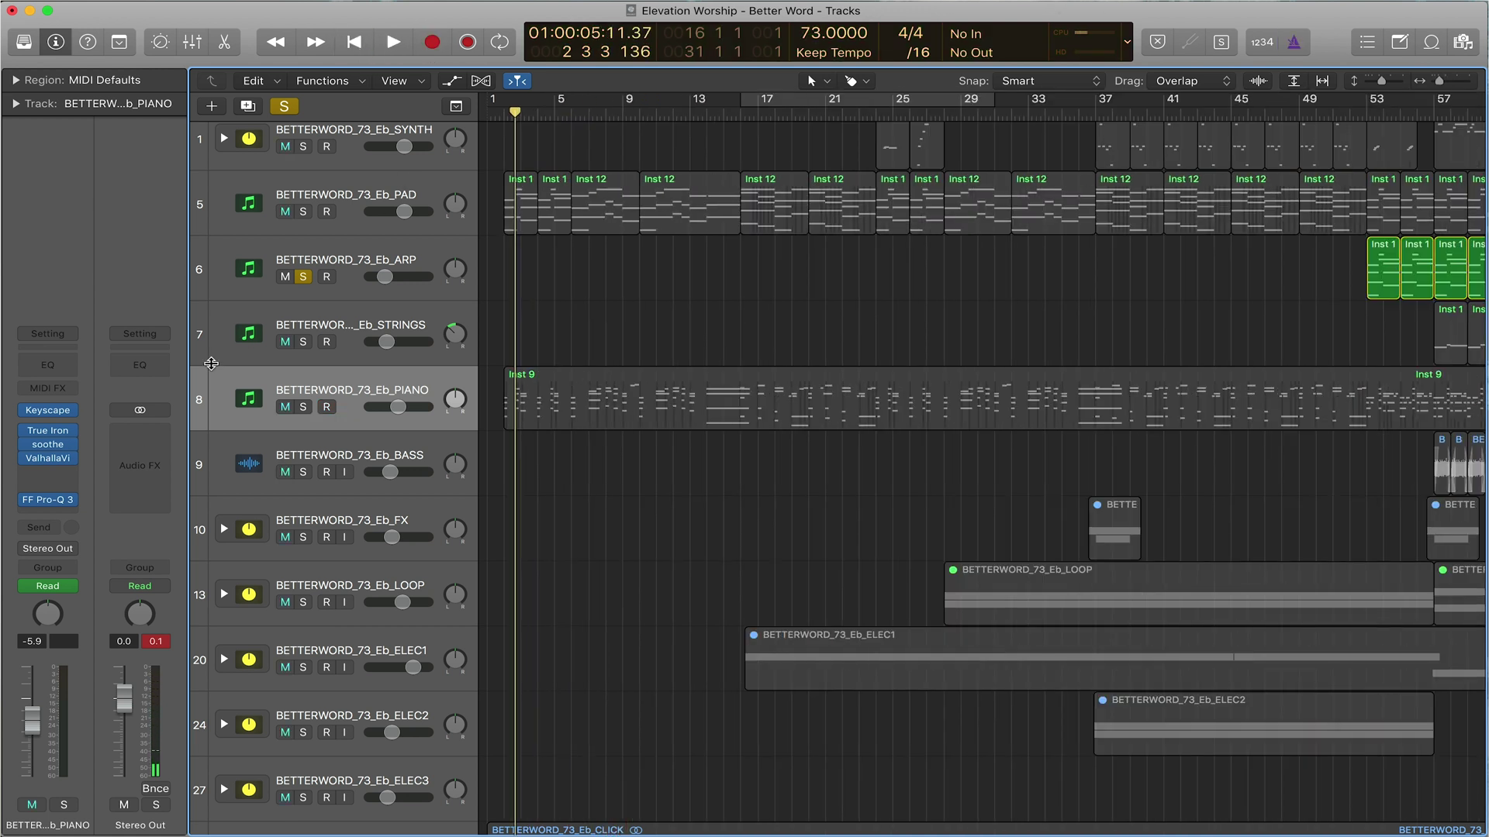
Unsolo the ARP track and open the mixer, enlarged to show more of each strip.
left_click(302, 277)
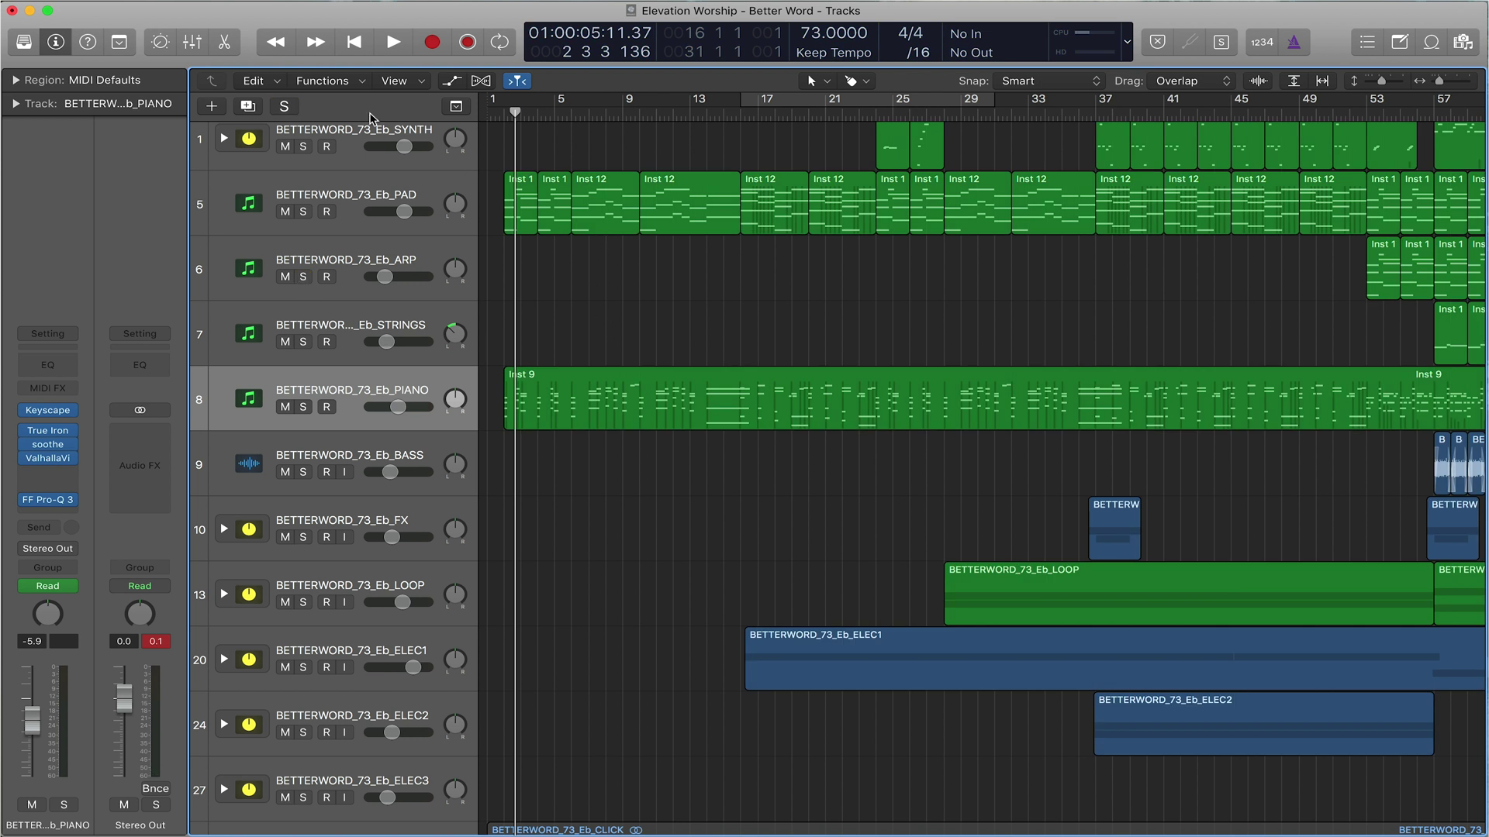
left_click(193, 48)
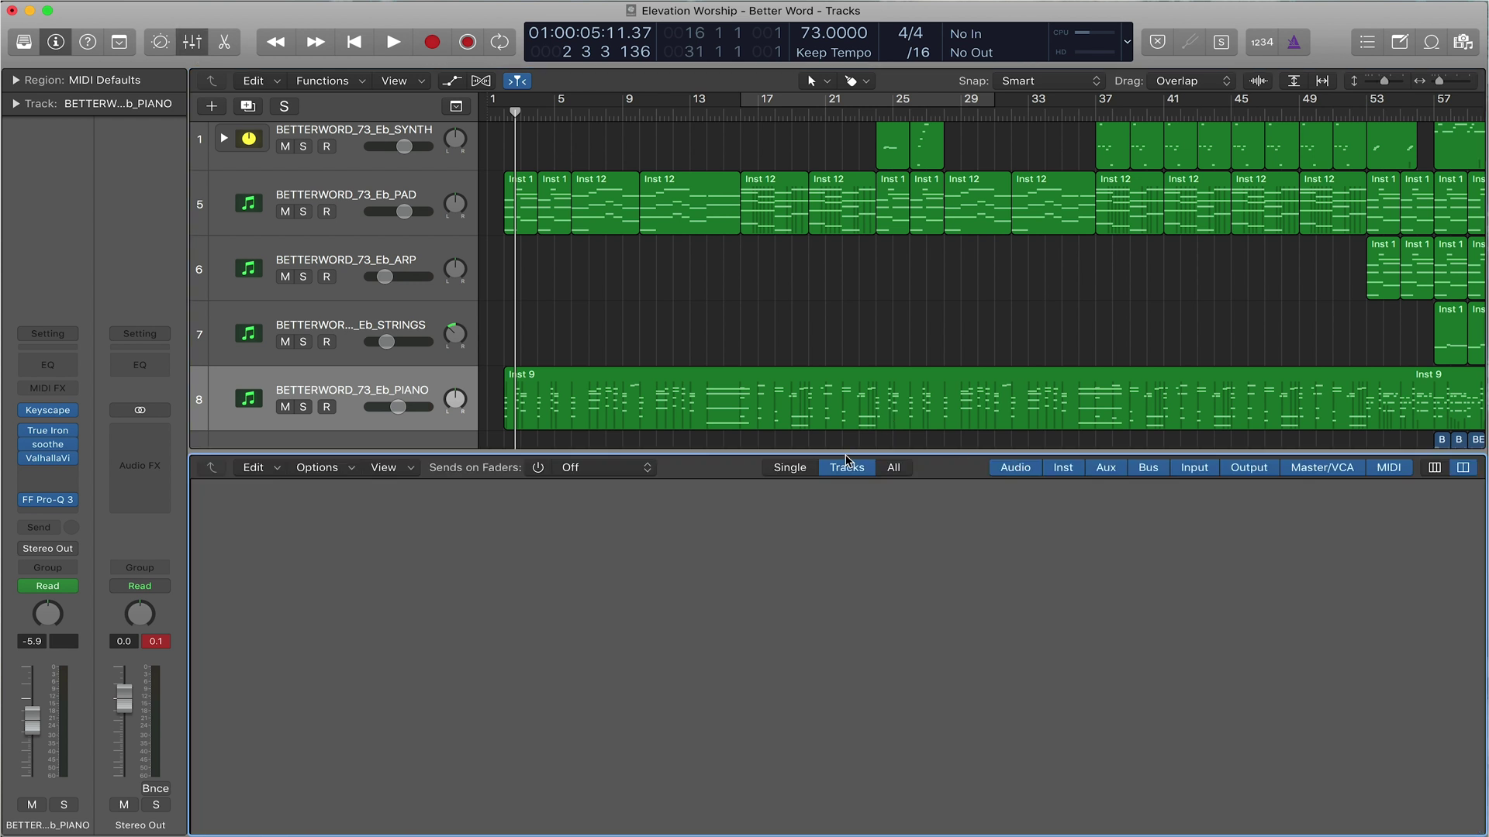
left_click_drag(846, 457, 846, 357)
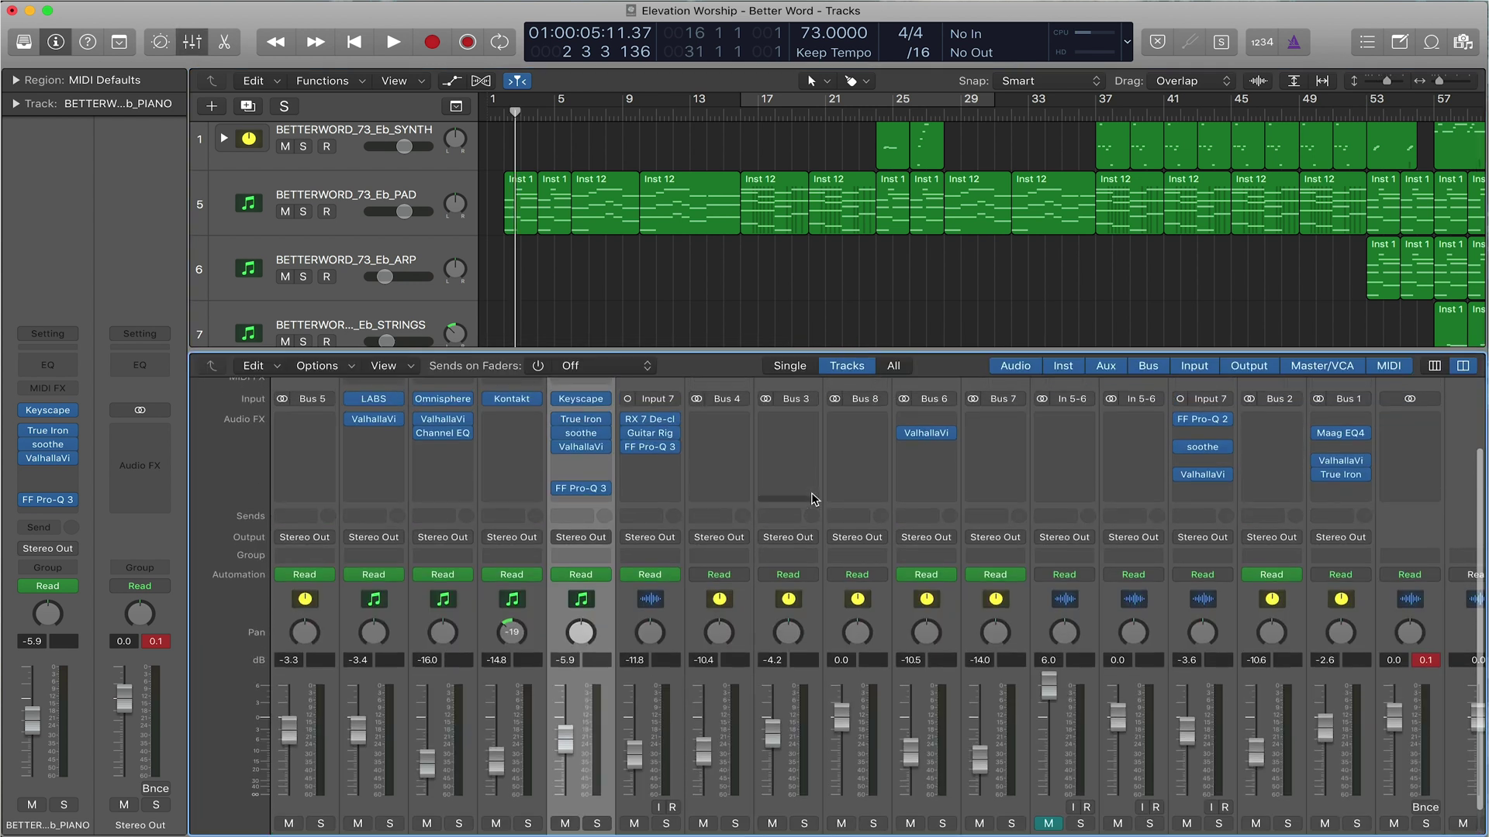
Scroll up through the mixer's Setting/EQ rows, then close the mixer with X.
scroll(811, 499, "up", 3)
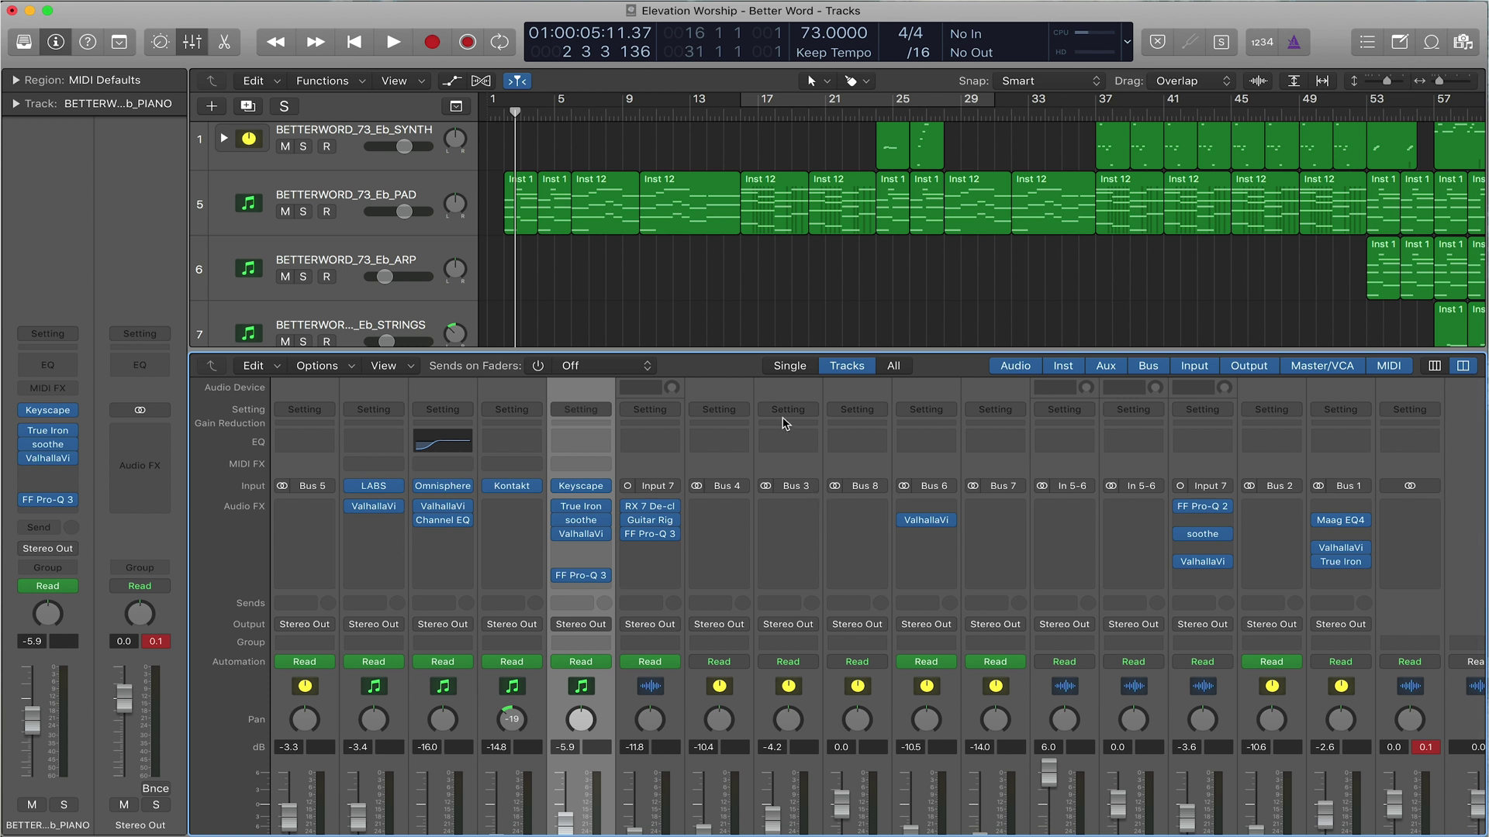
left_click(741, 345)
key("x")
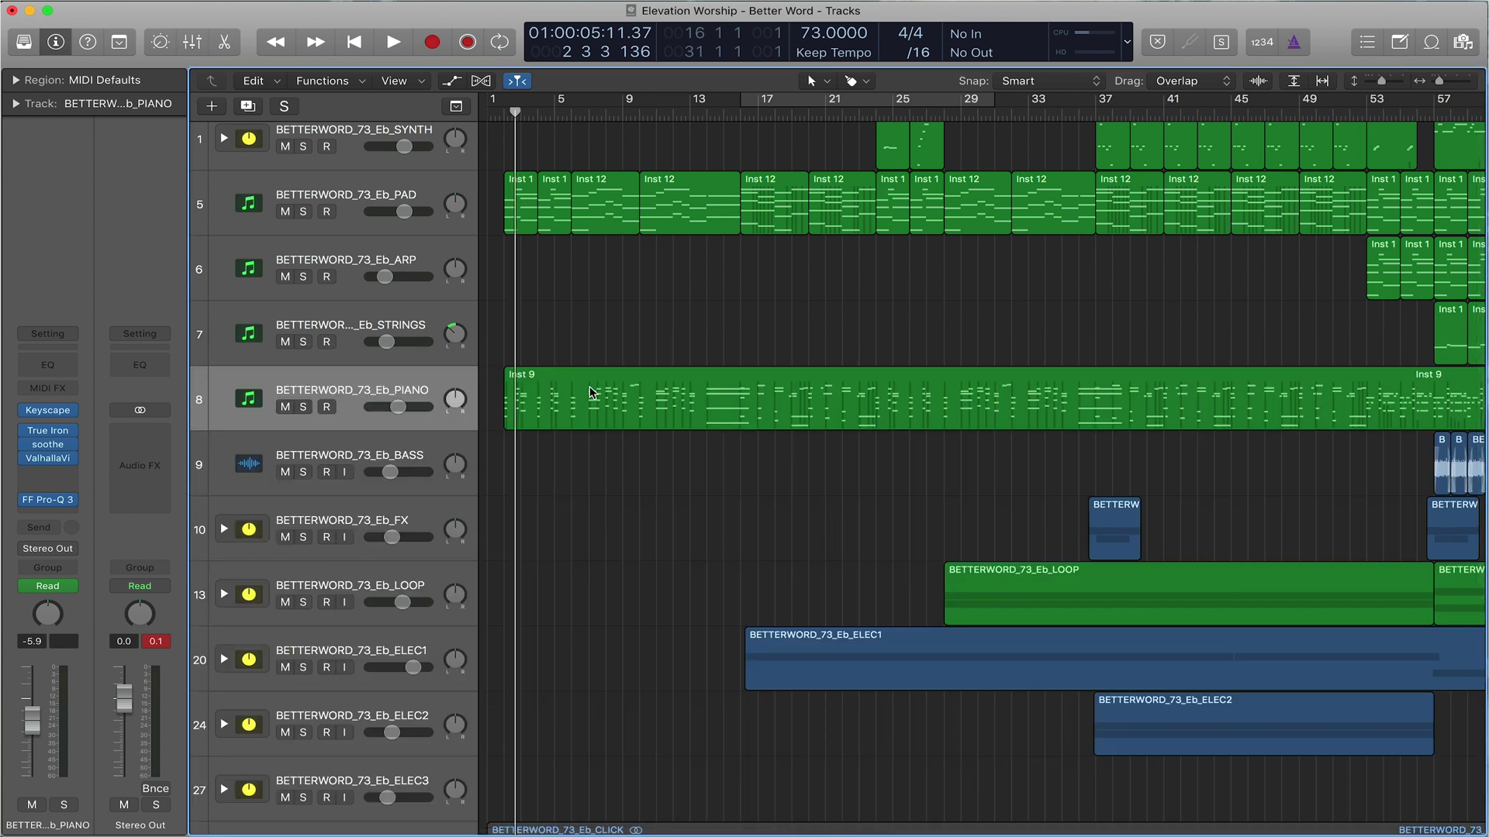
Clear the Stereo Out clip reading, select PAD, and hide then reshow the Inspector.
left_click(157, 643)
left_click(384, 187)
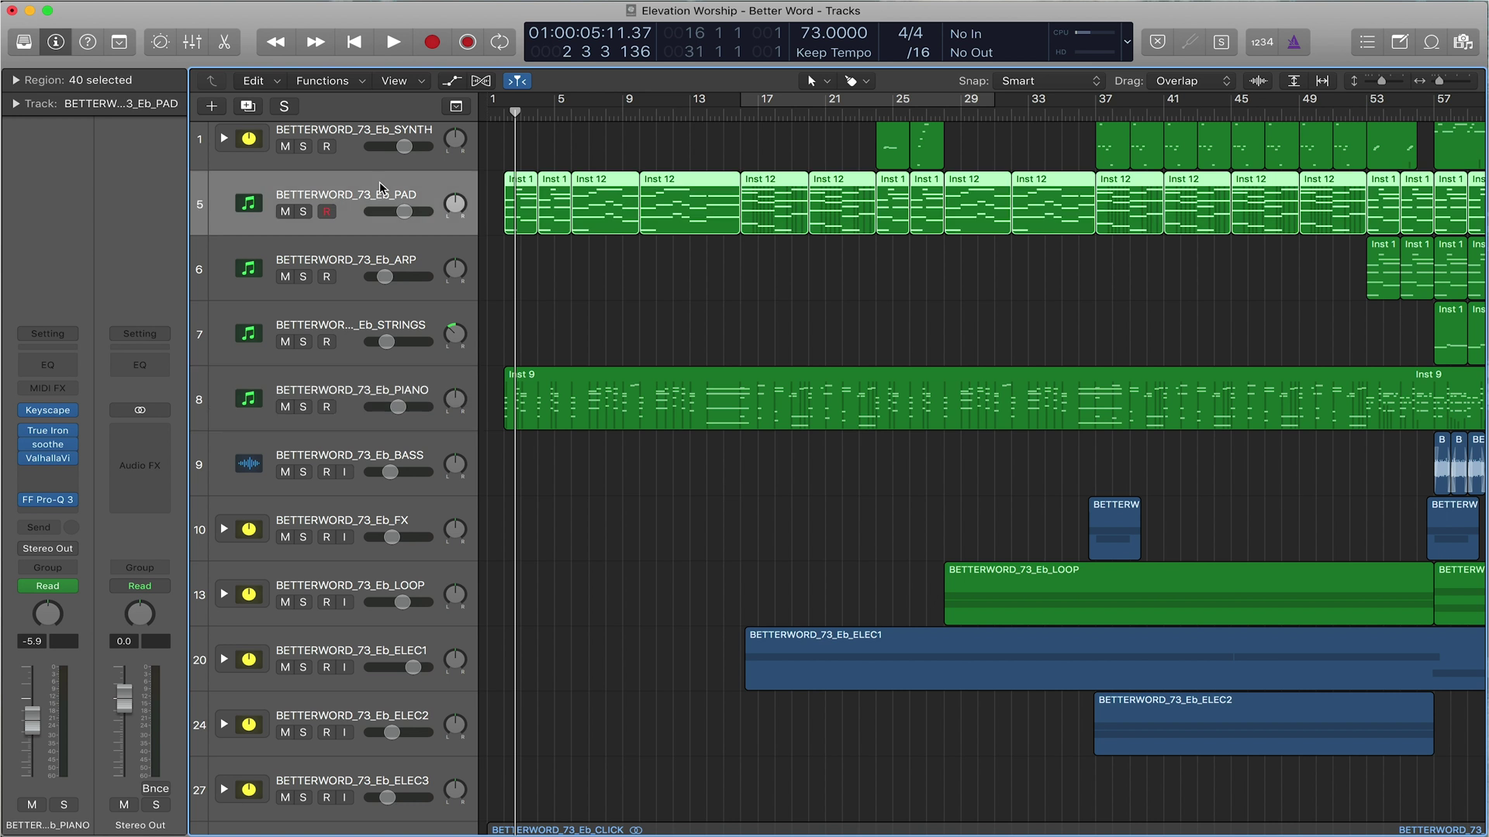
left_click(65, 51)
left_click(65, 55)
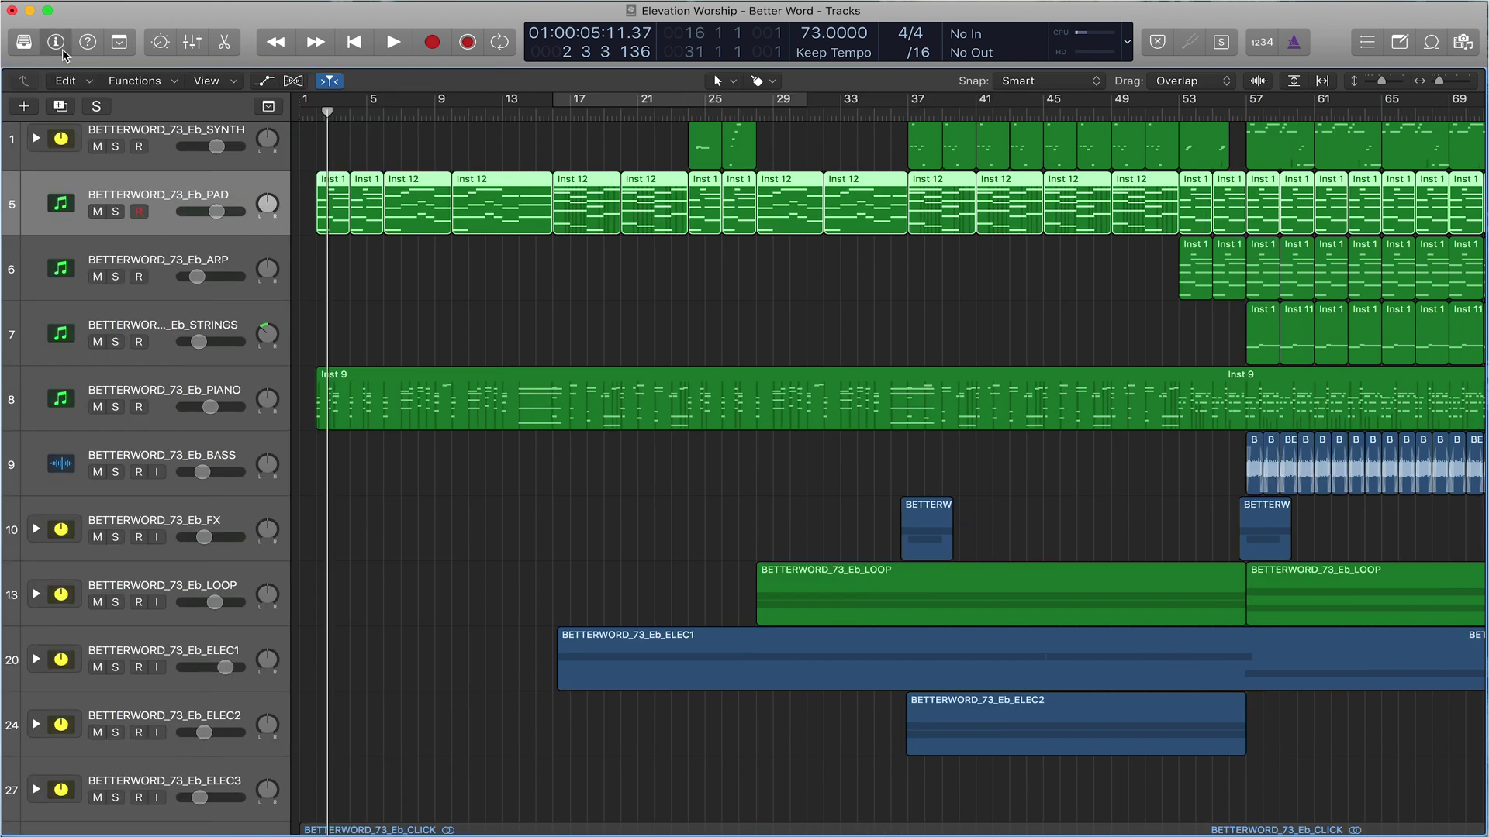
scroll(353, 141, "up", 1)
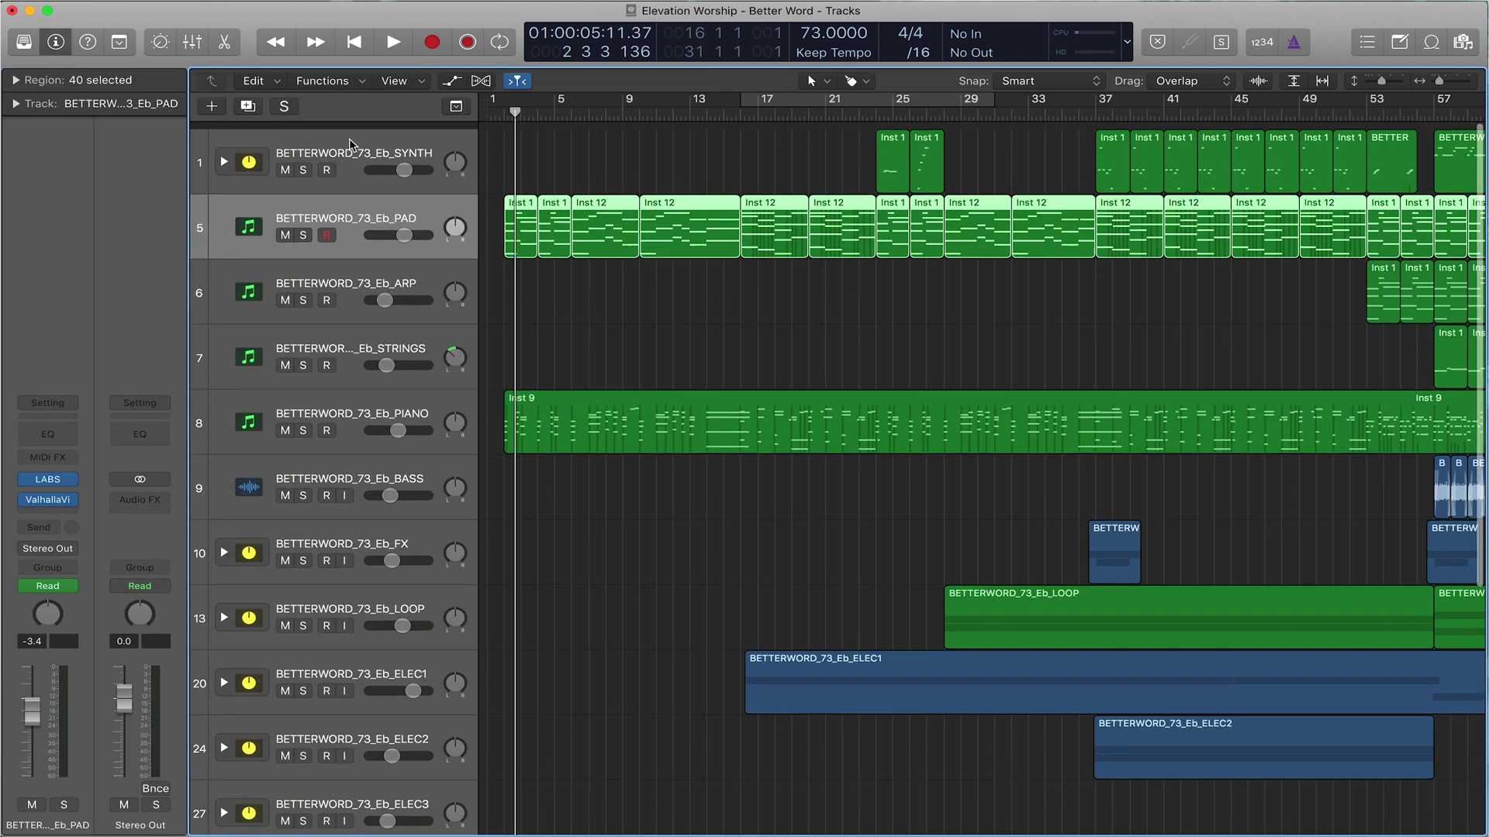
Inspect the ARP, PAD, BASS and CLICK tracks in turn, ending on ACOUSTIC.
left_click(364, 310)
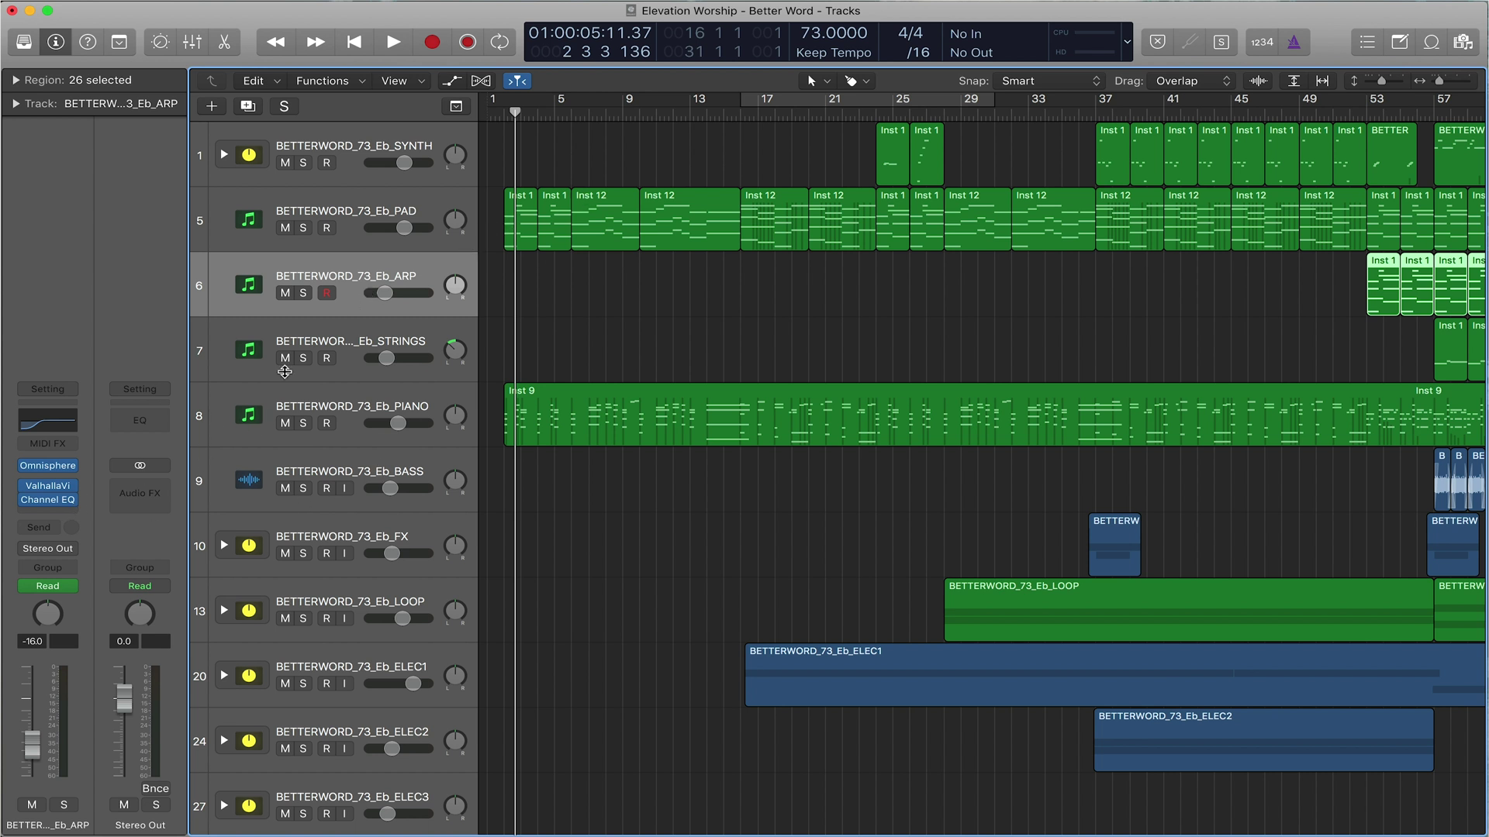
left_click(391, 202)
key("Down")
key("Down")
key("Down")
key("Down")
key("Down")
key("Down")
key("Down")
key("Down")
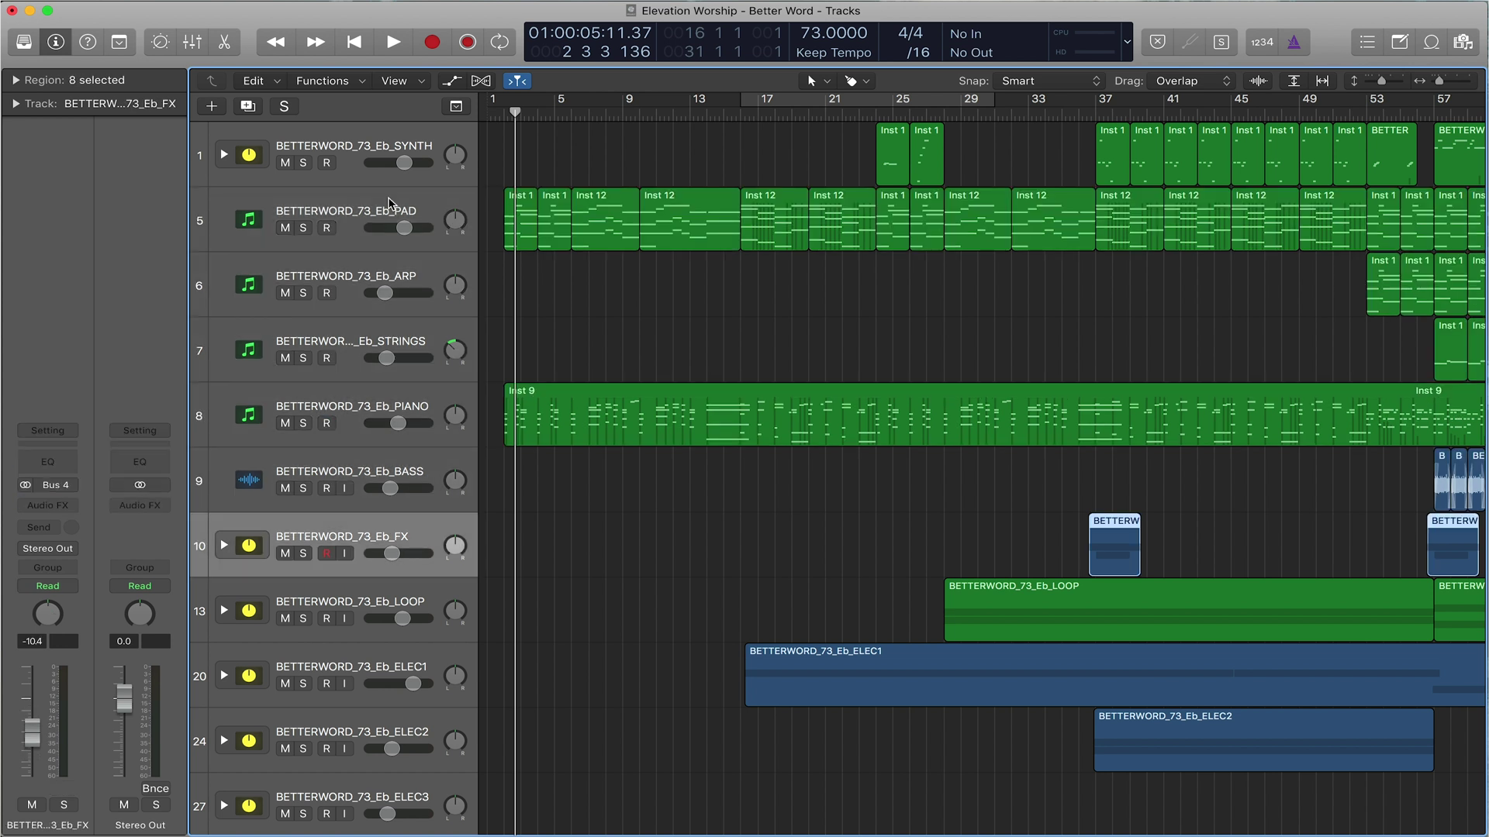
scroll(631, 537, "down", 3)
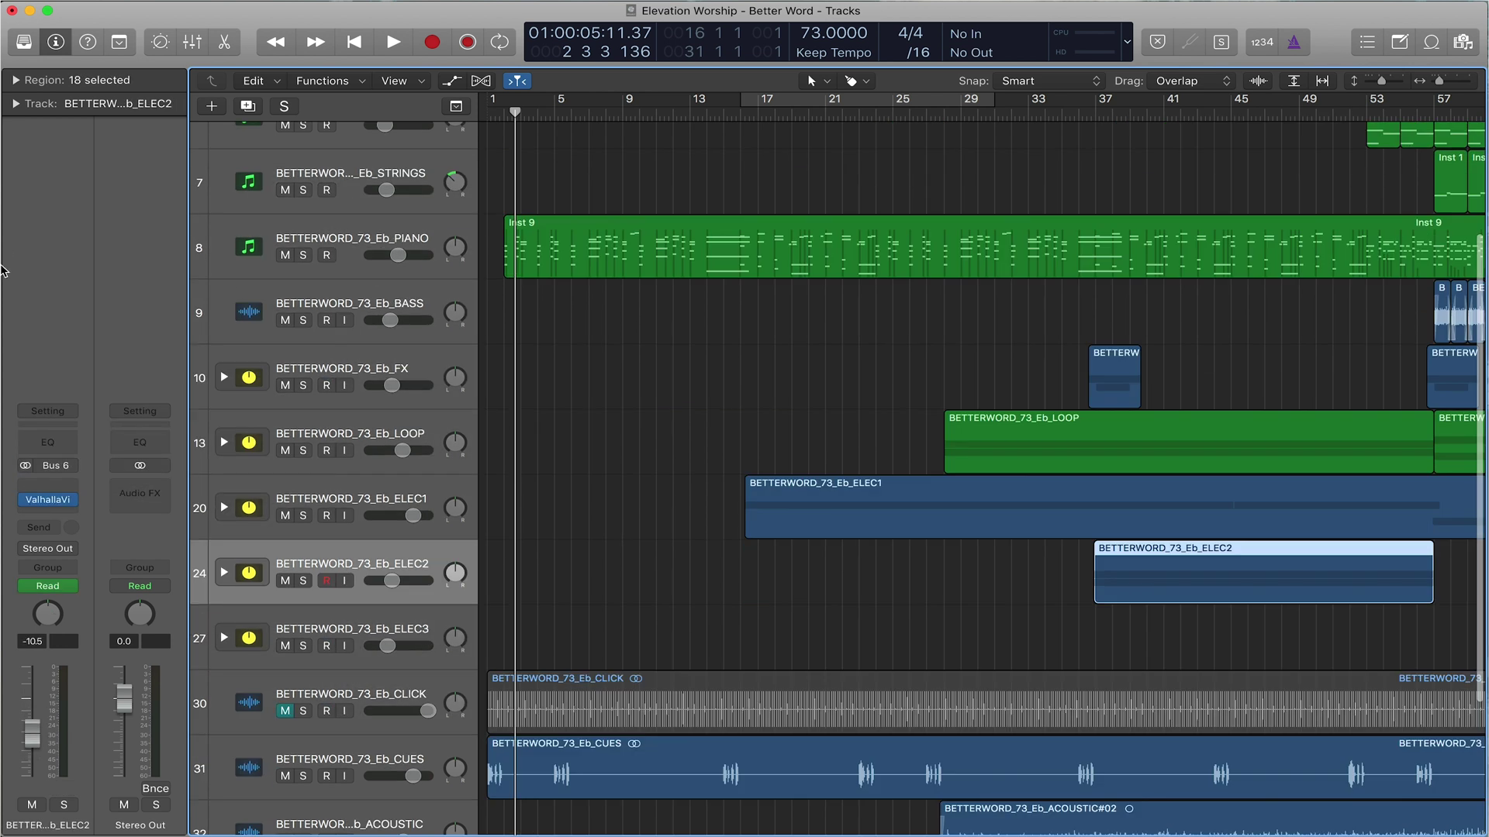
left_click(283, 709)
scroll(281, 706, "down", 3)
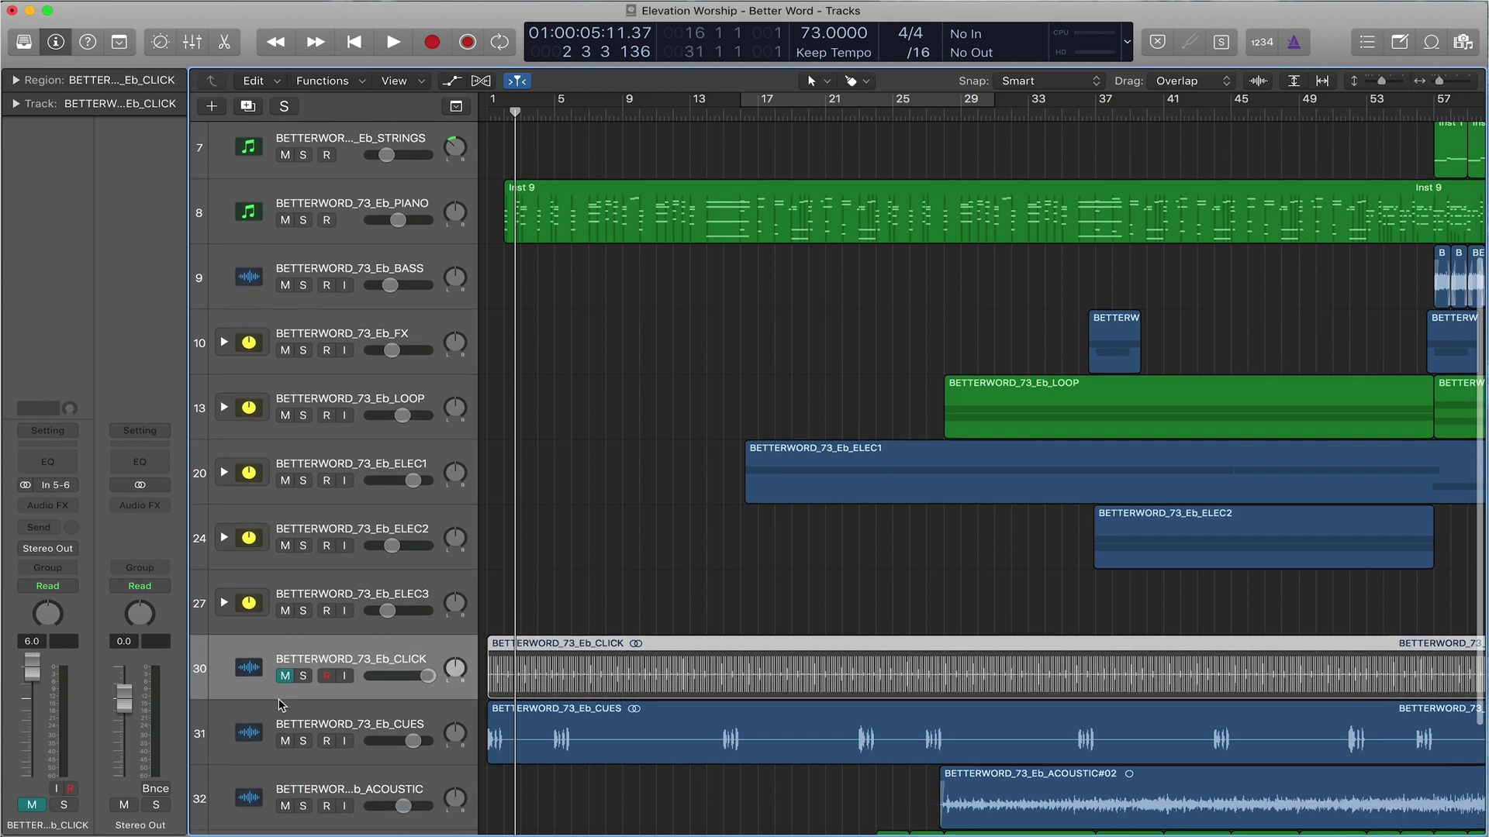
key("Down")
key("Down")
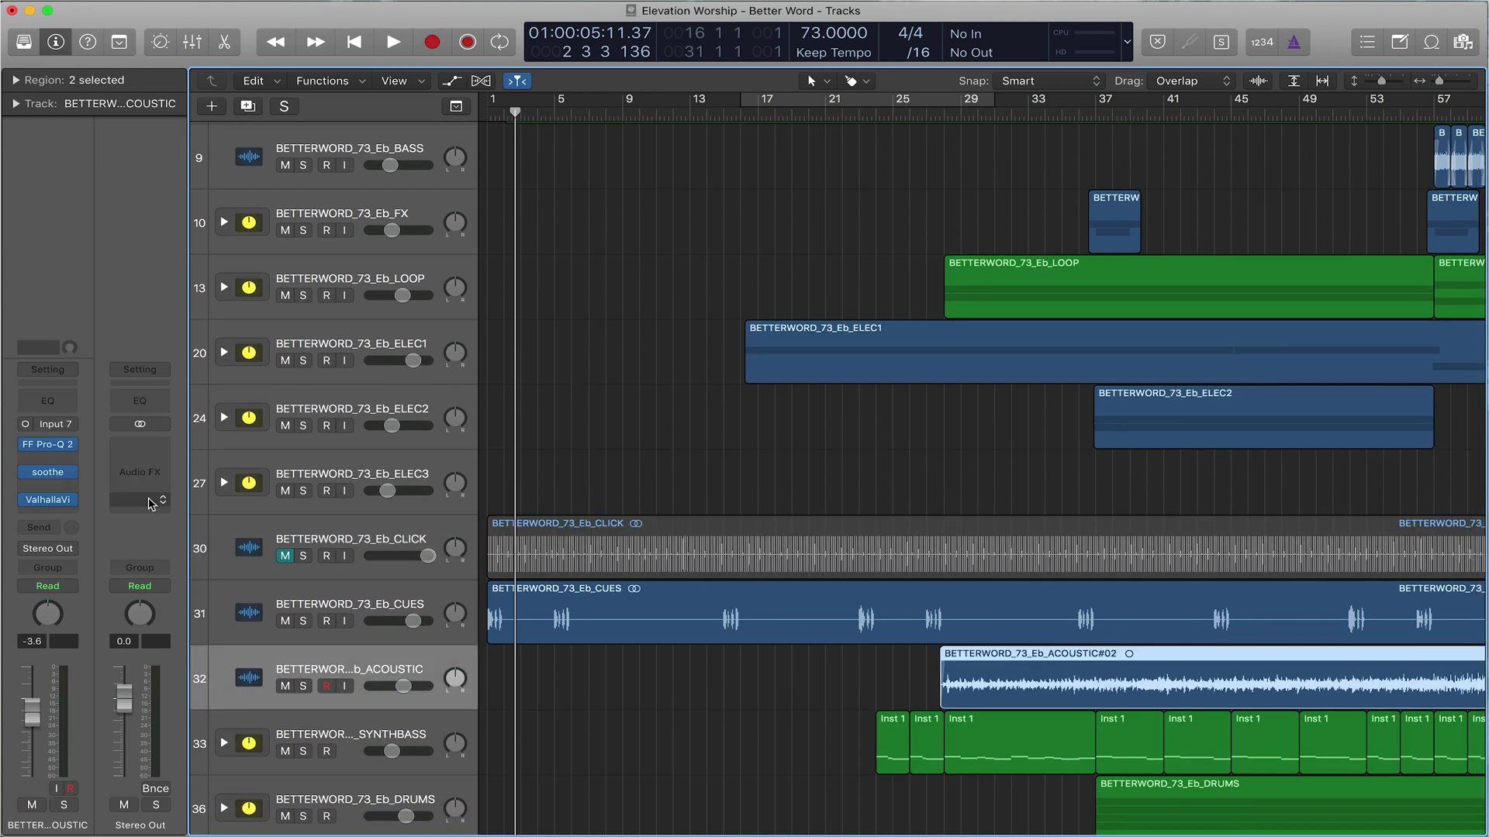
left_click(51, 528)
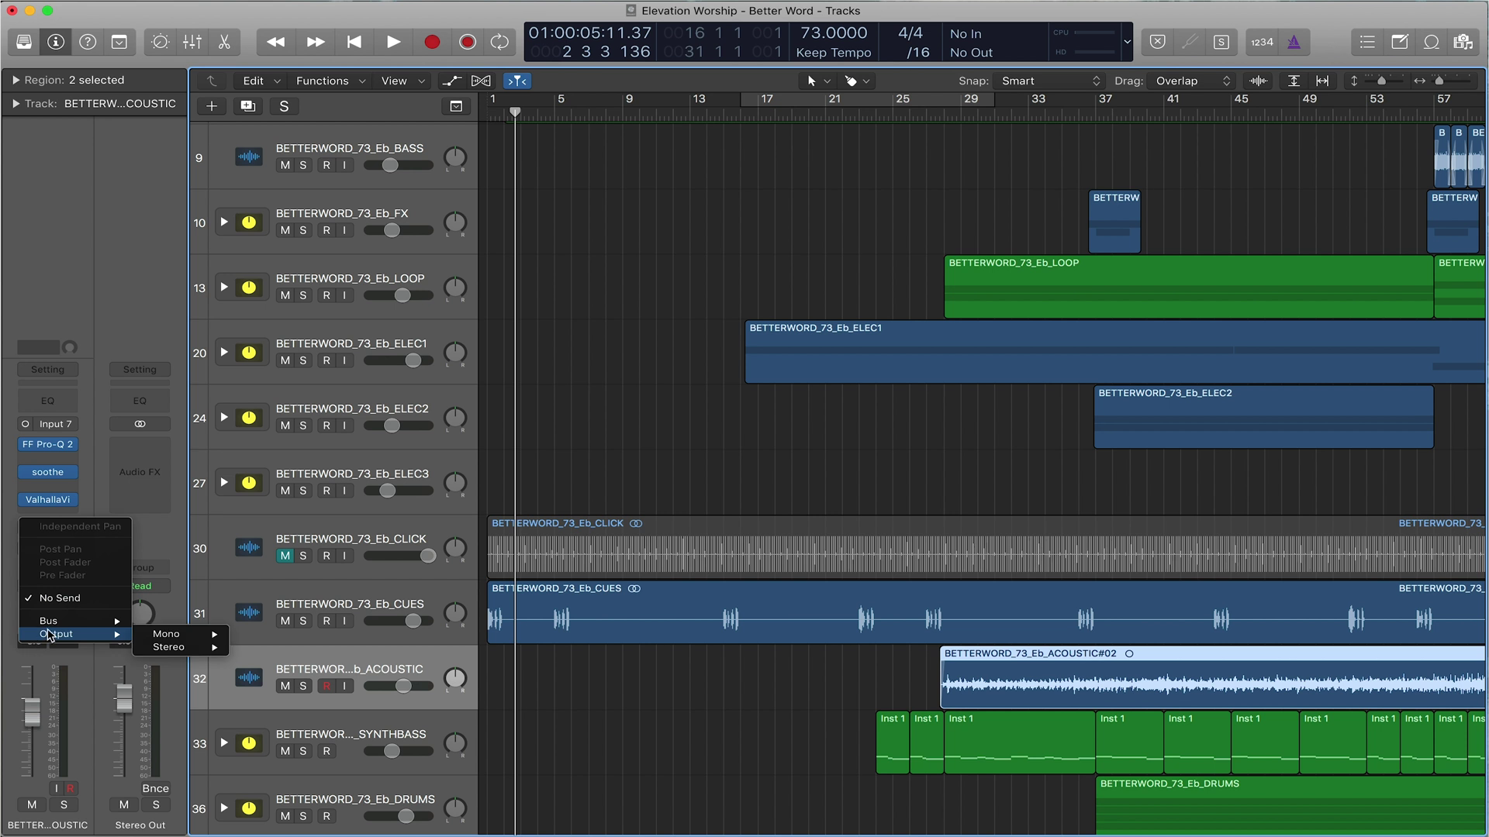
mouse_move(50, 621)
left_click(293, 474)
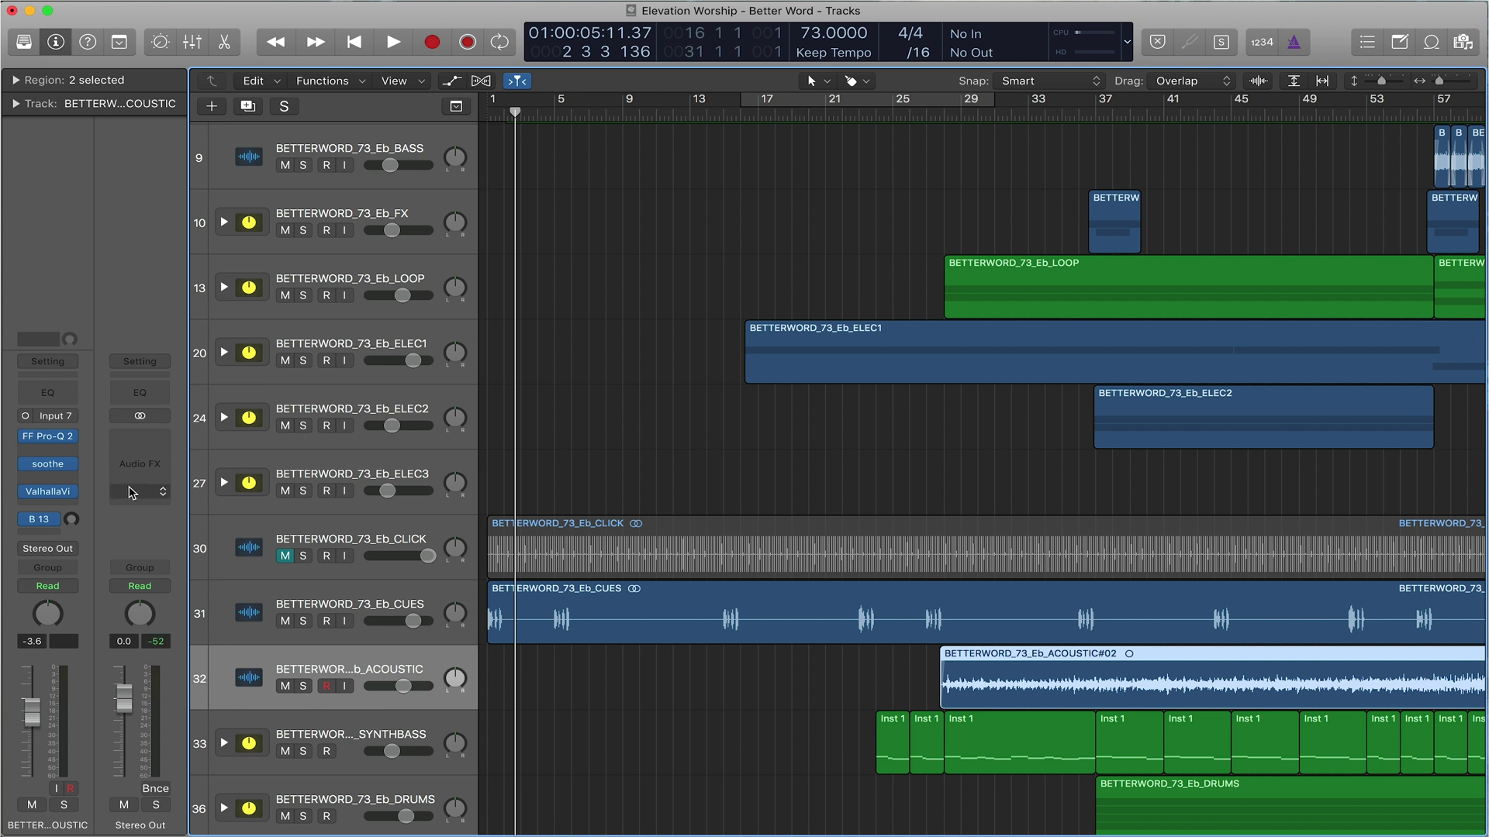
left_click(51, 525)
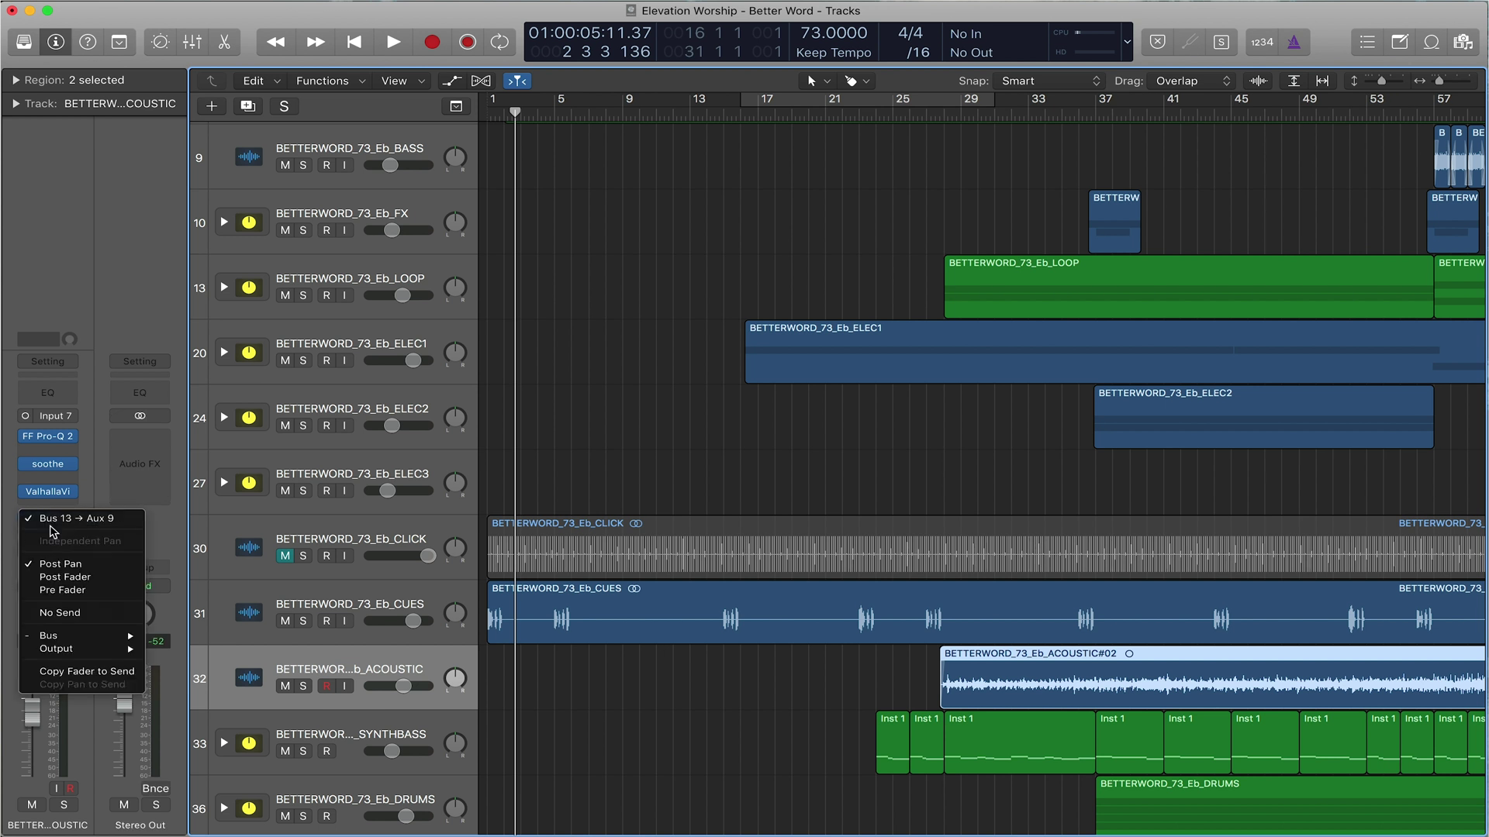
left_click(48, 617)
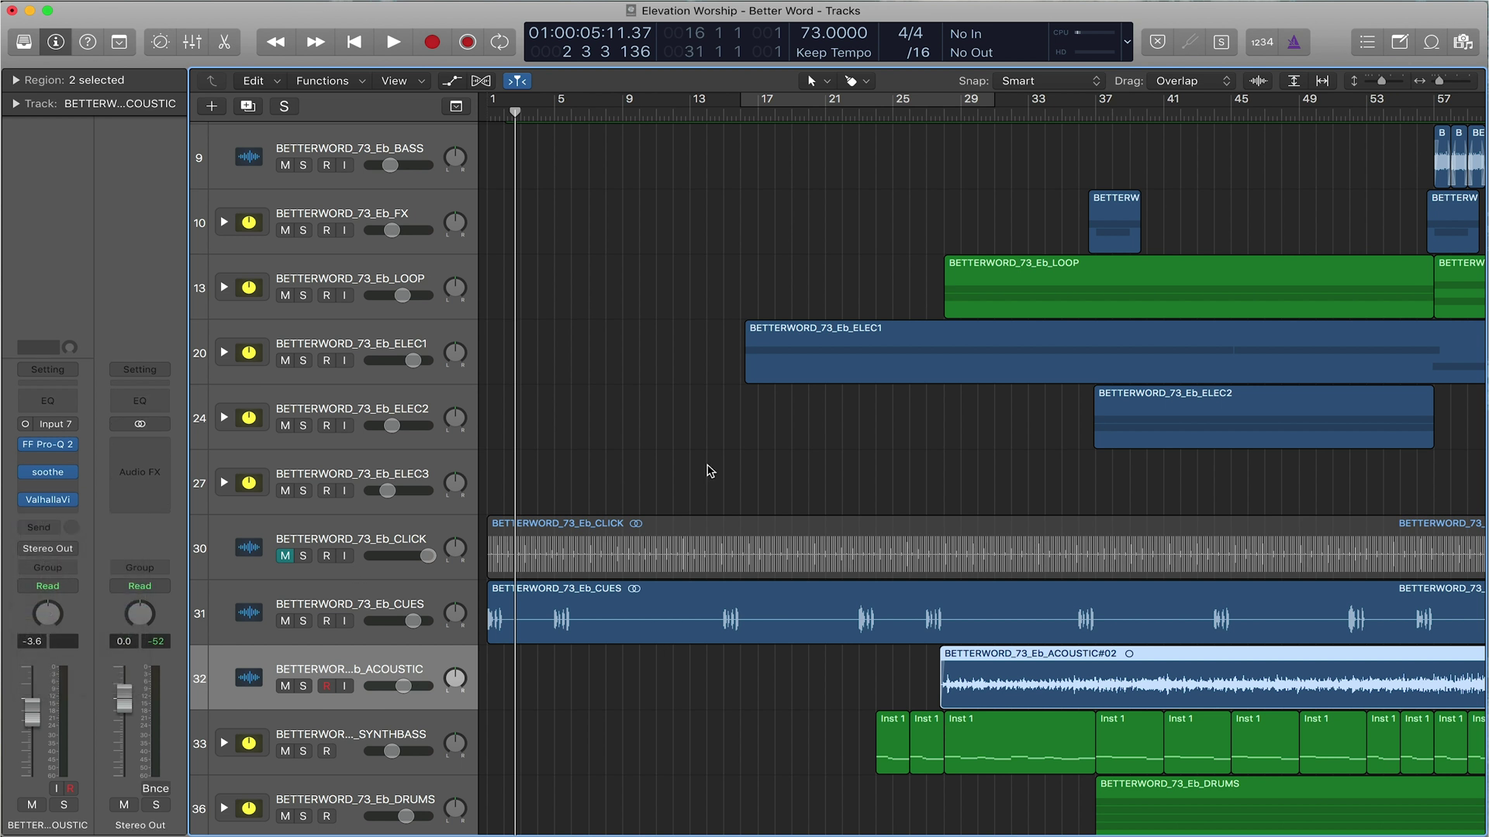
scroll(708, 469, "up", 5)
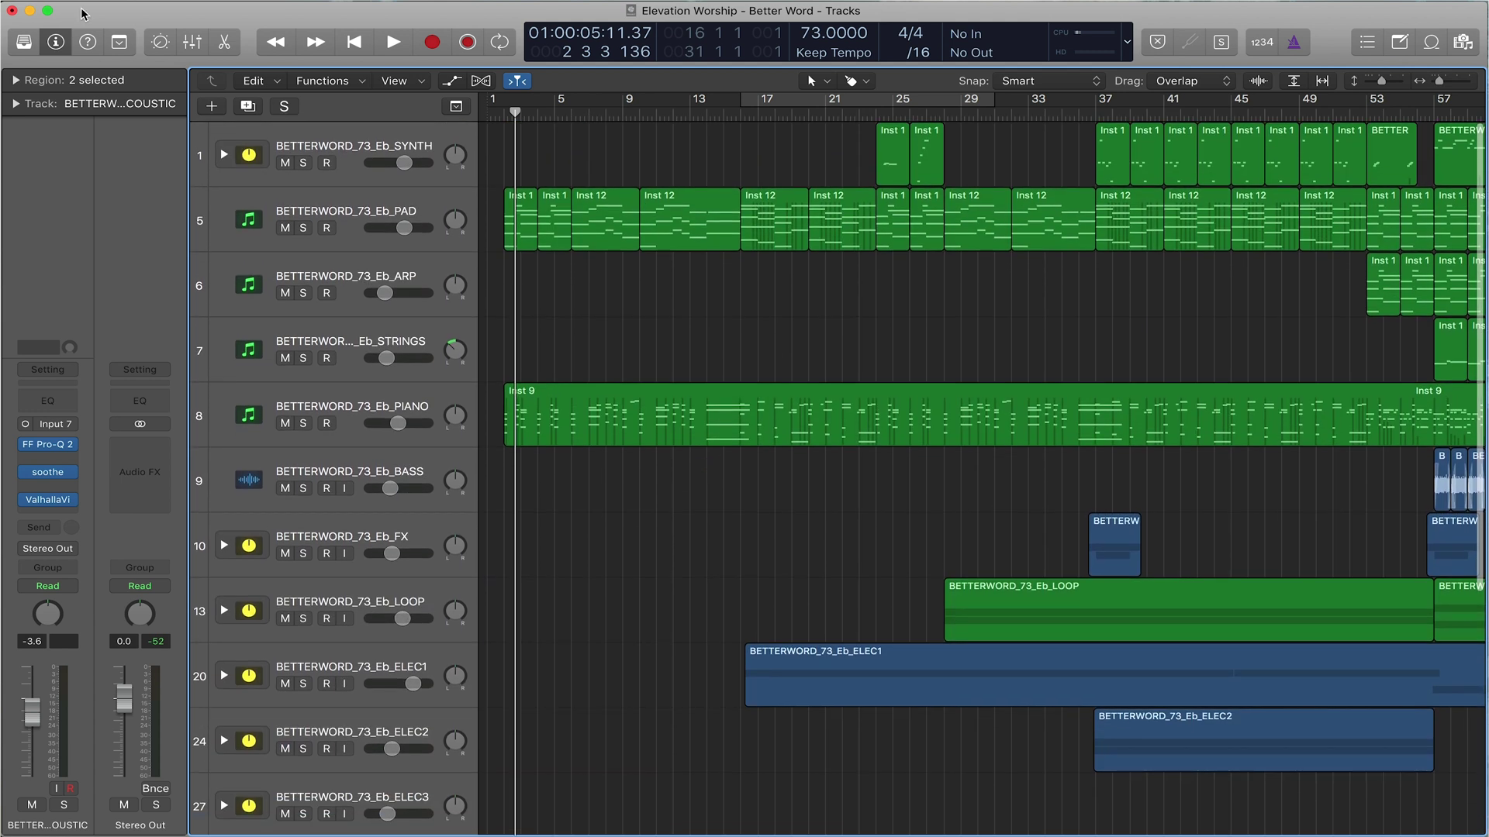
Hide and reshow the Inspector, then enable Quick Help.
left_click(50, 48)
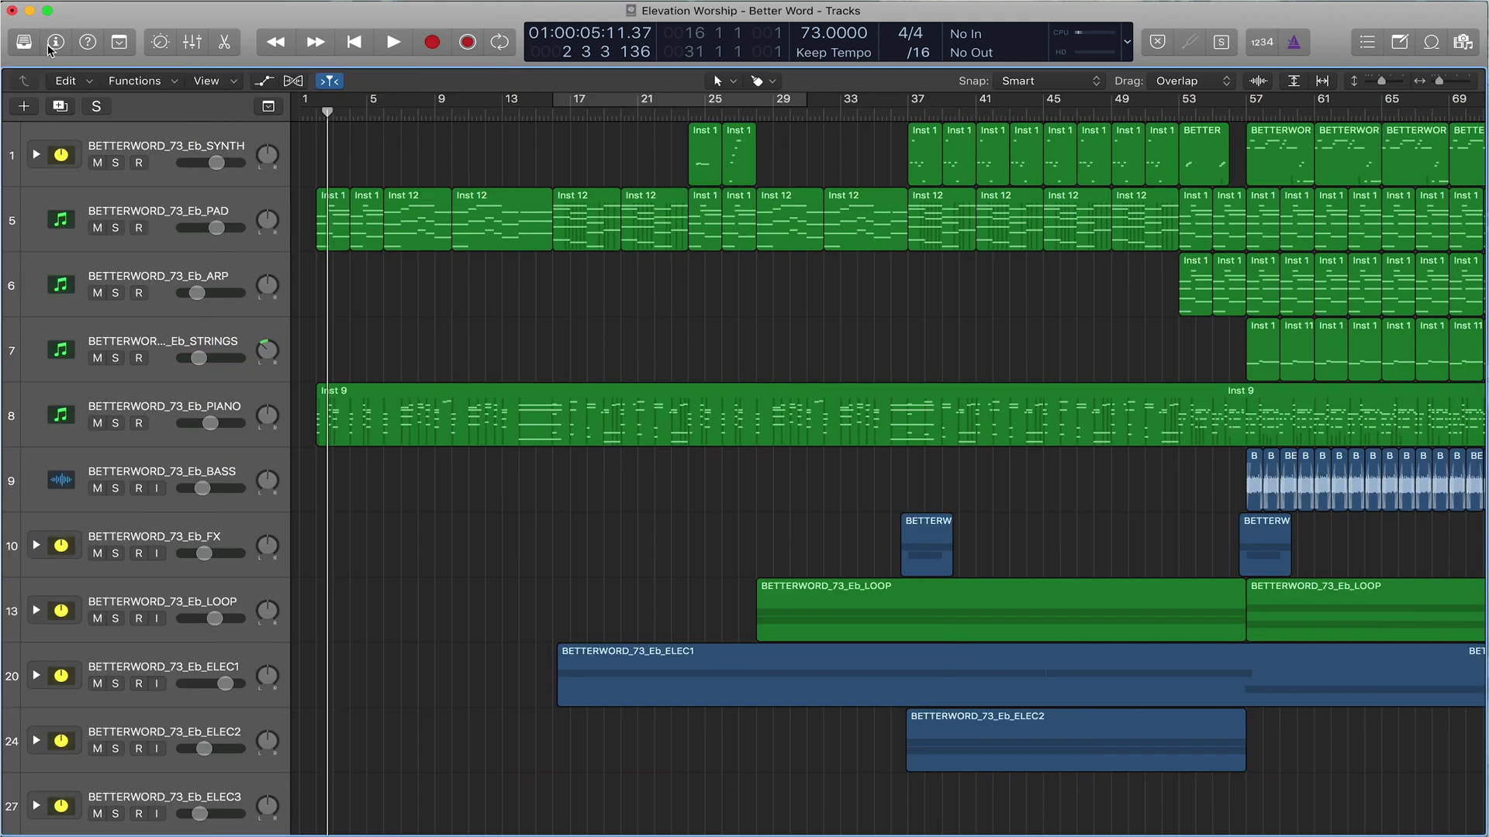
left_click(54, 43)
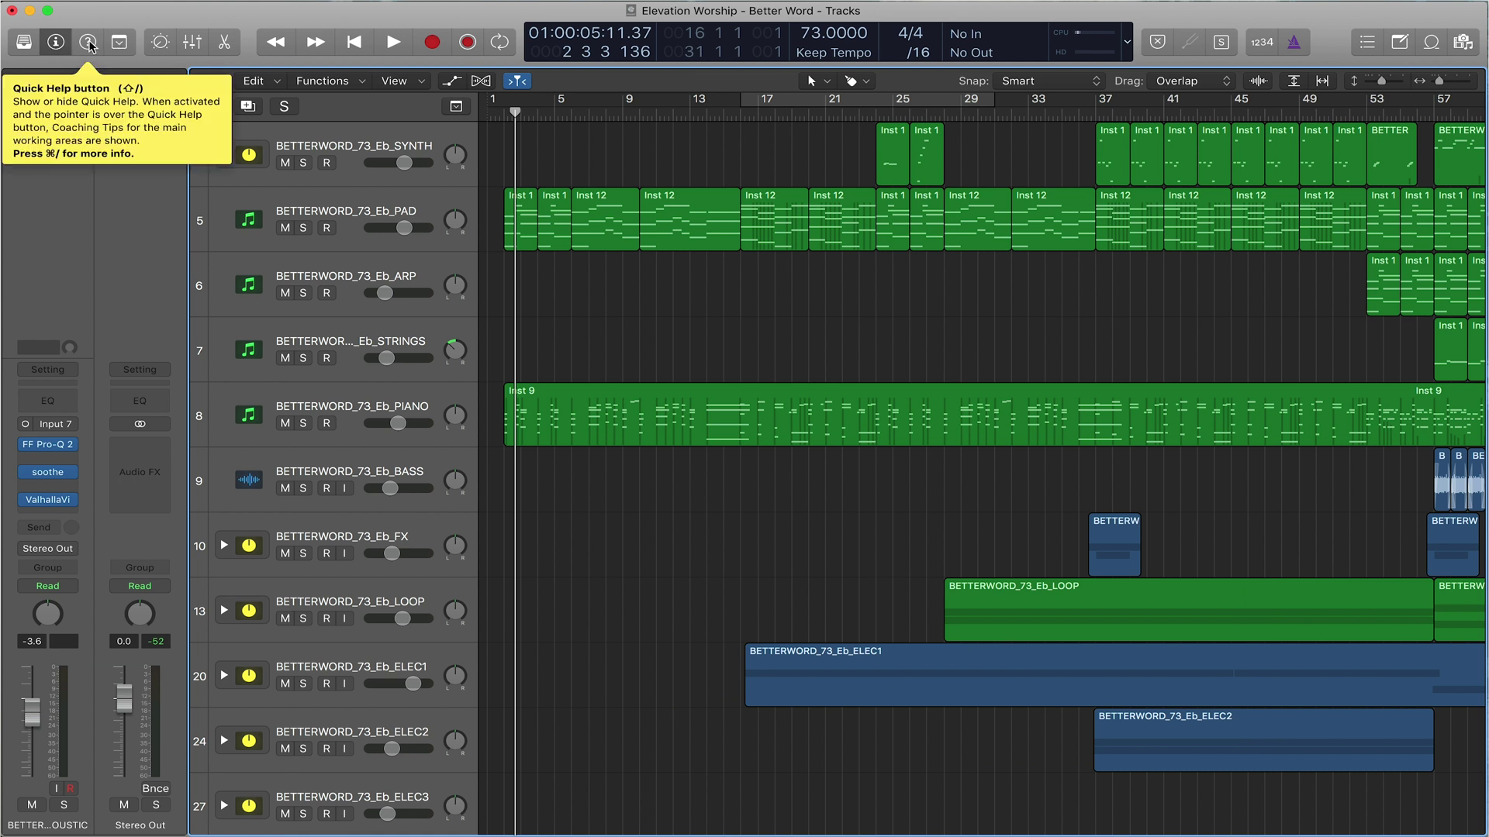
left_click(89, 44)
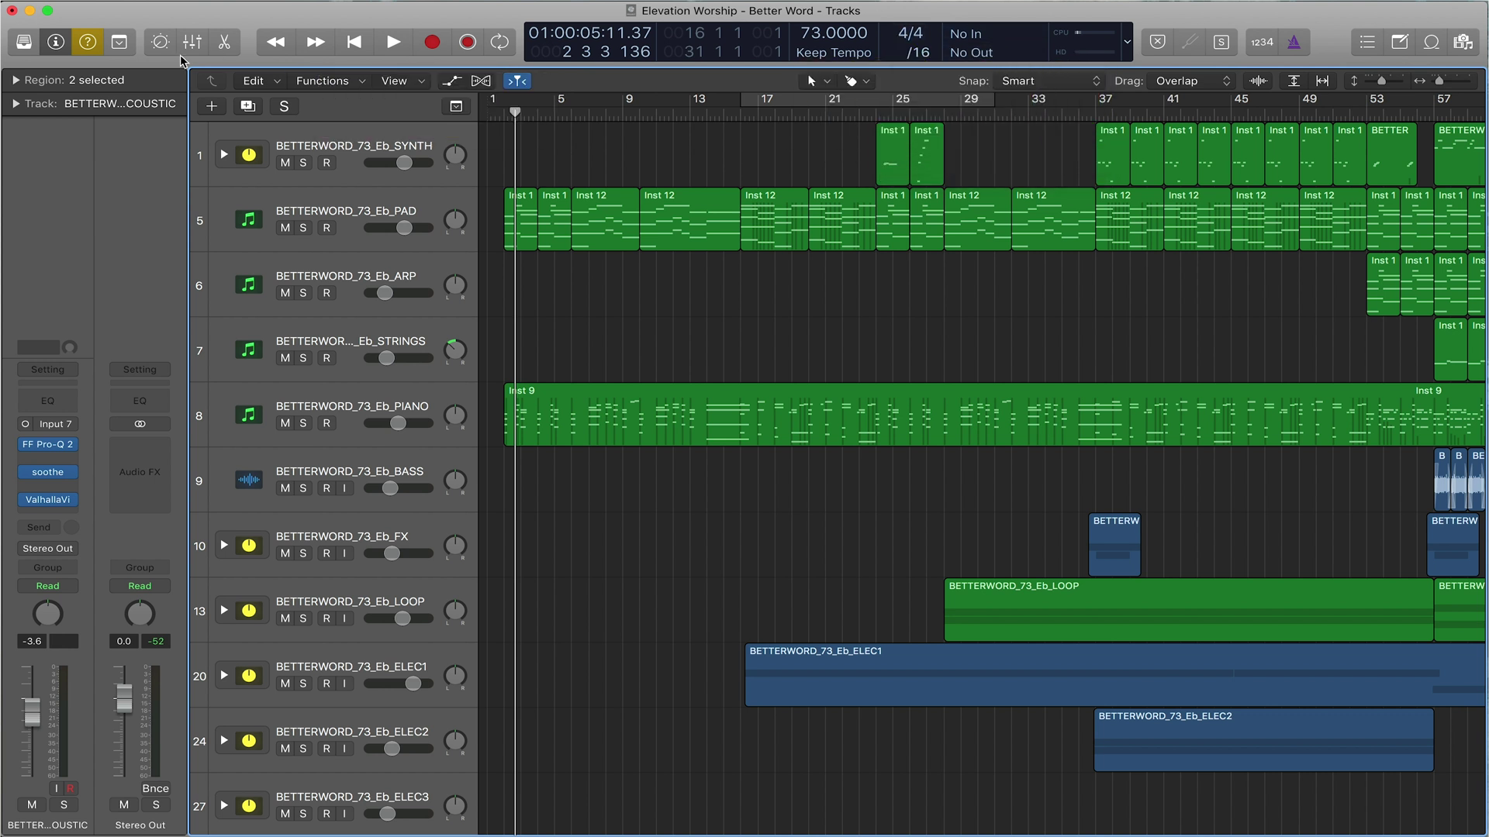
Load Chicago Blues - Decap from Christian Cullen Organ onto ARP, then close the Library.
left_click(29, 44)
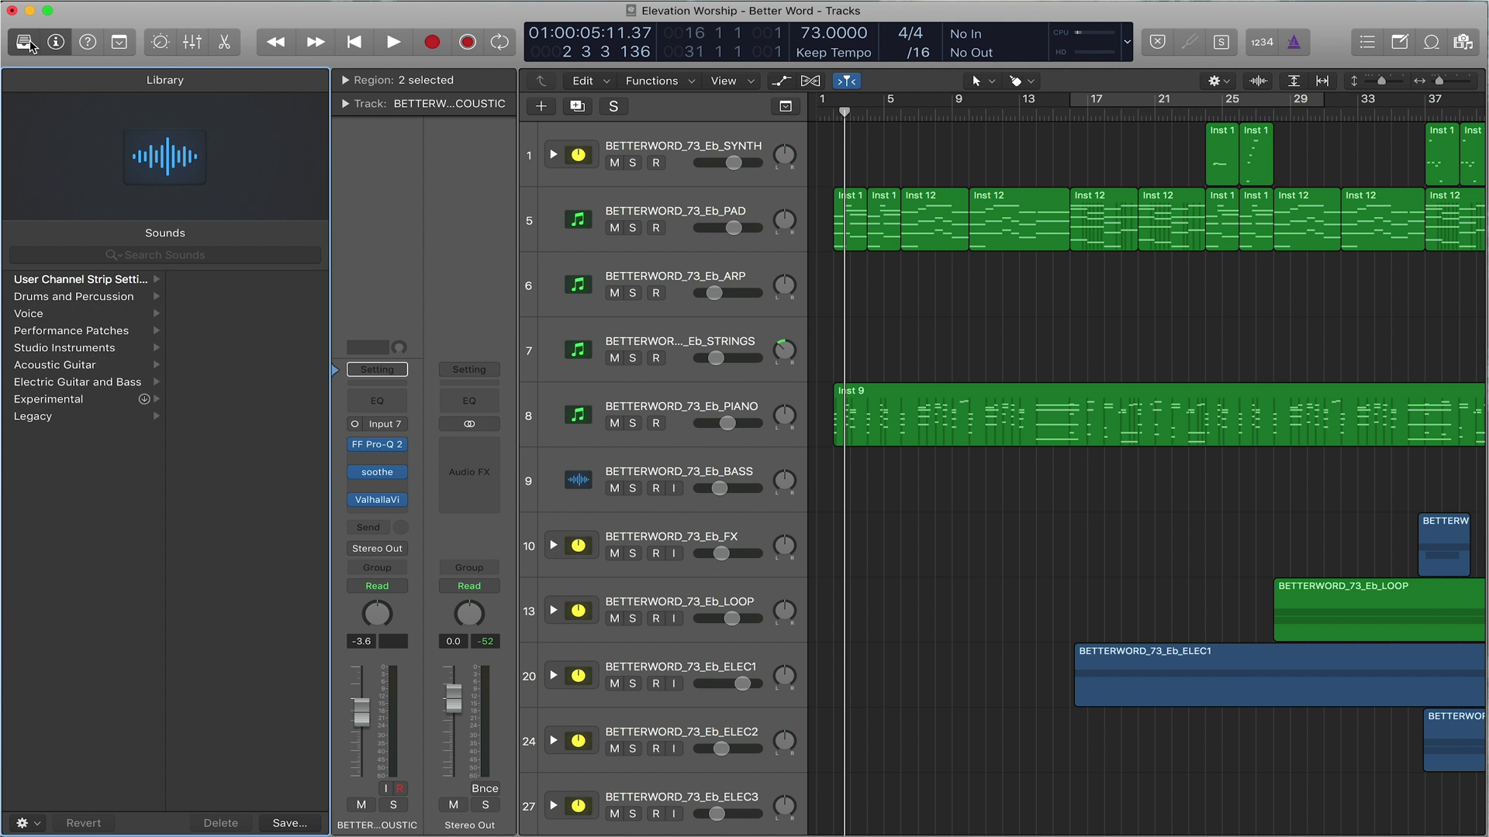
left_click(51, 281)
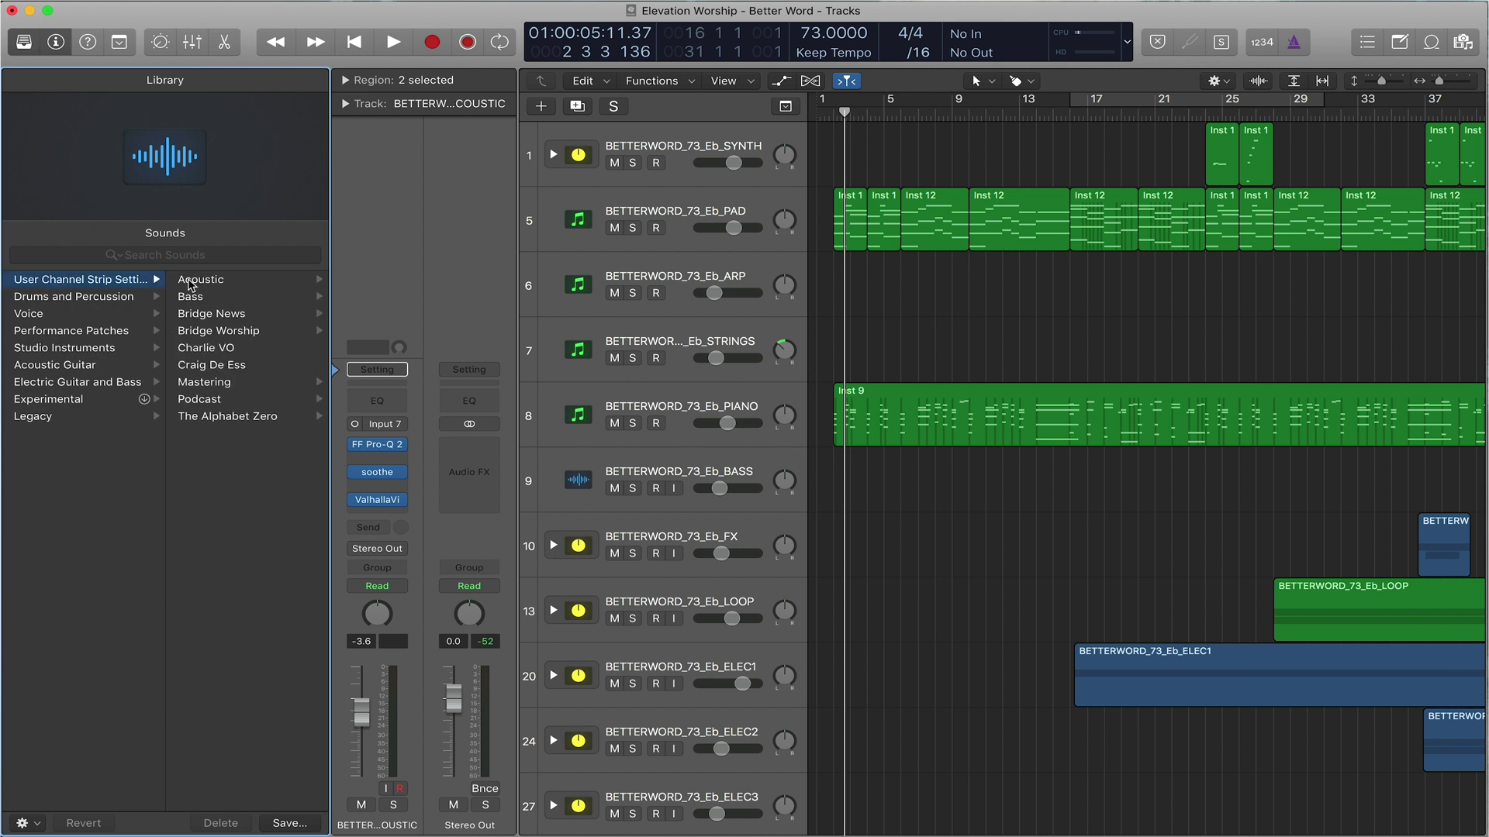
left_click(682, 277)
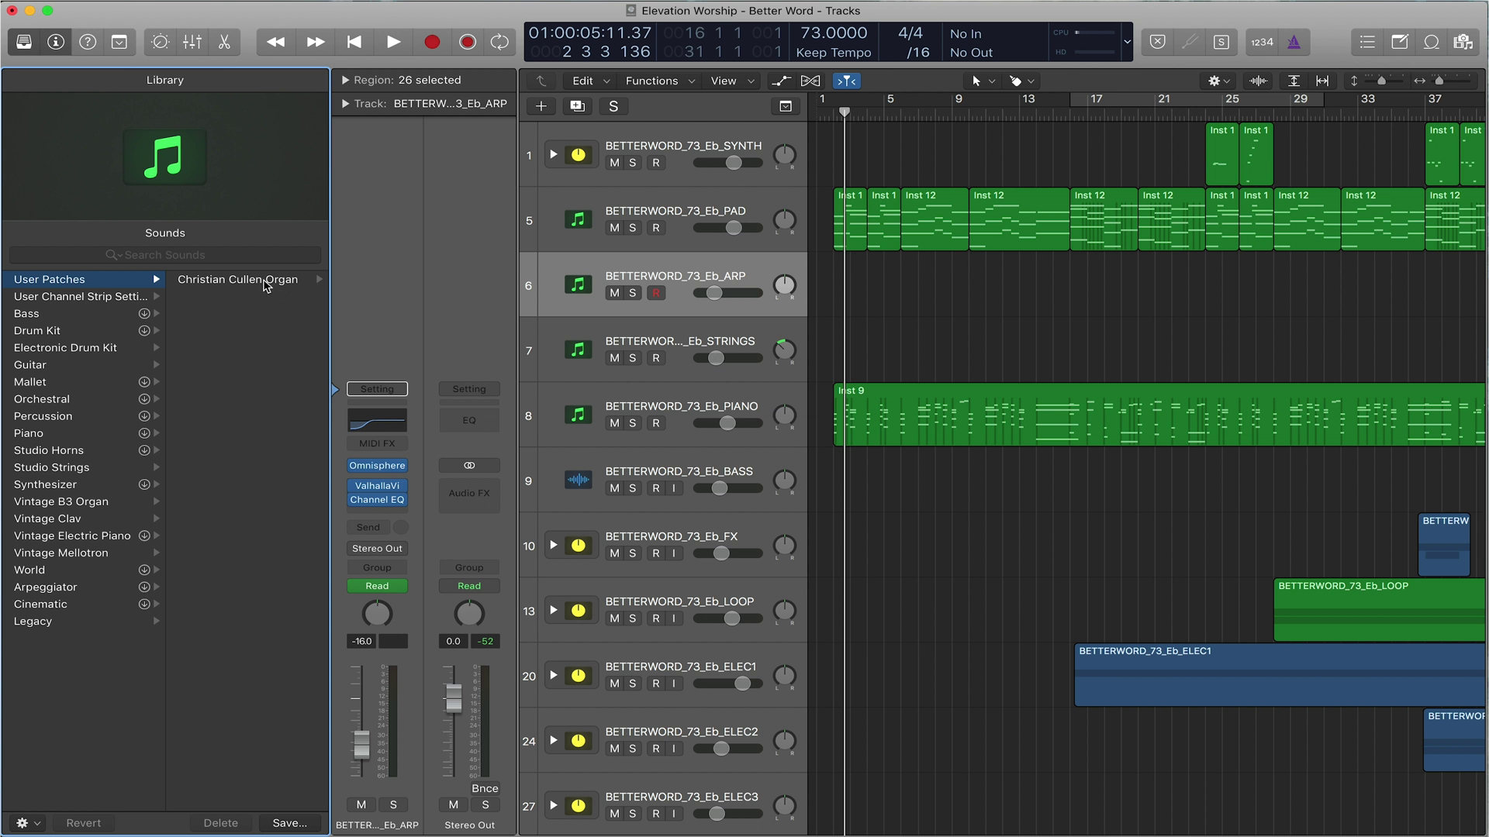
left_click(264, 282)
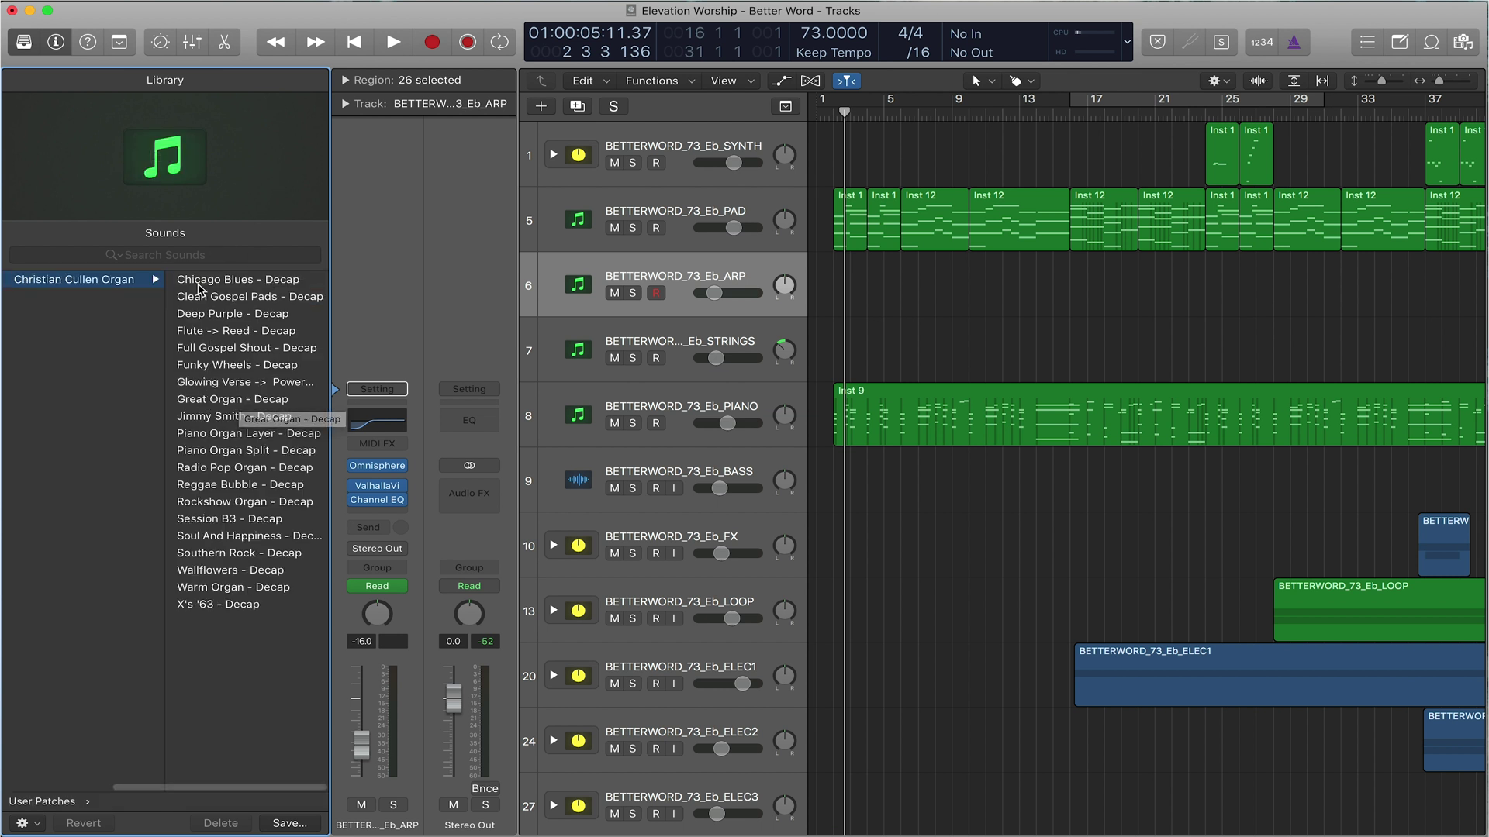
left_click(200, 284)
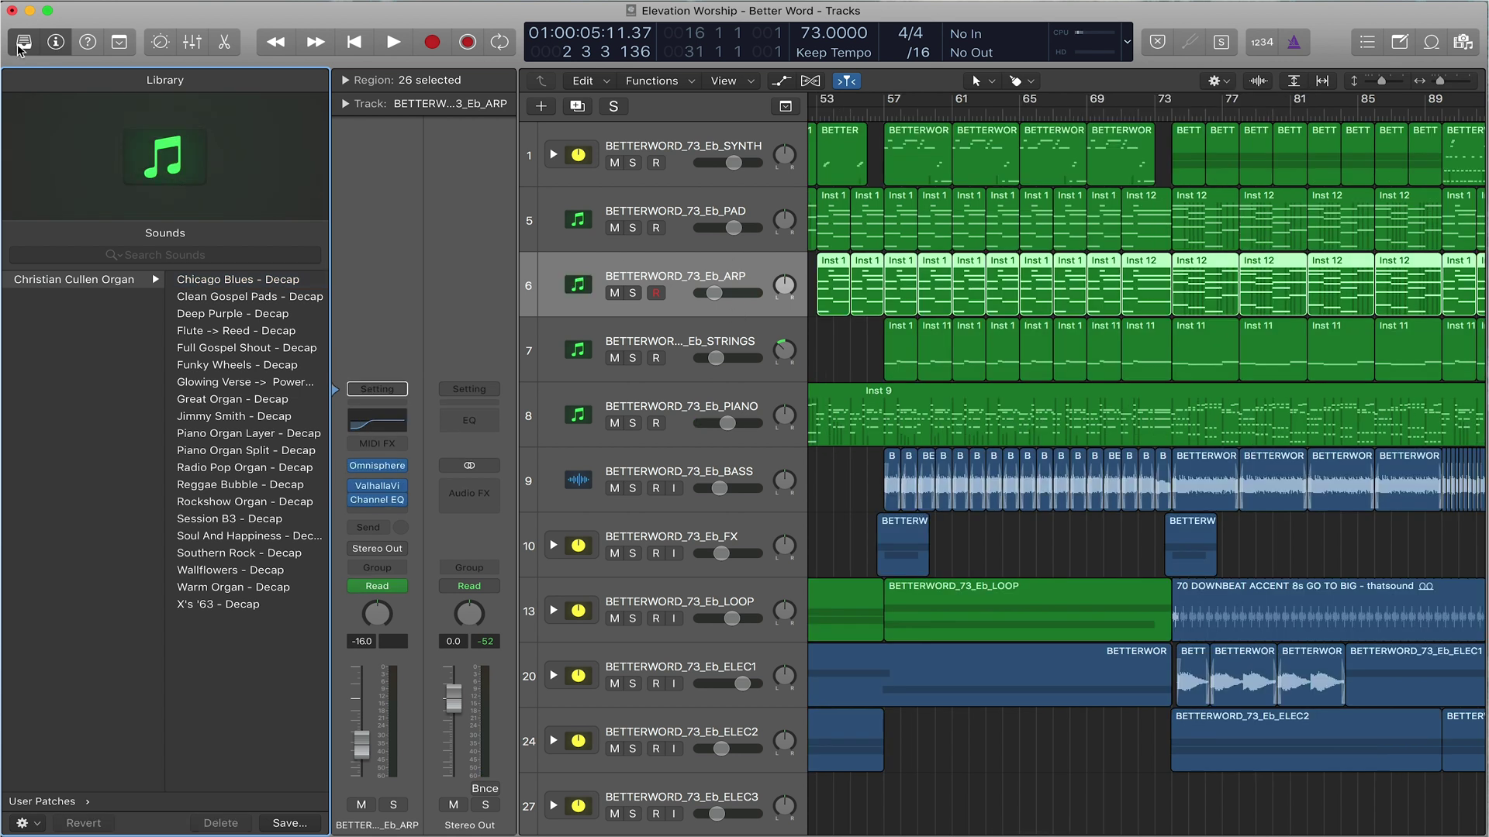
left_click(24, 42)
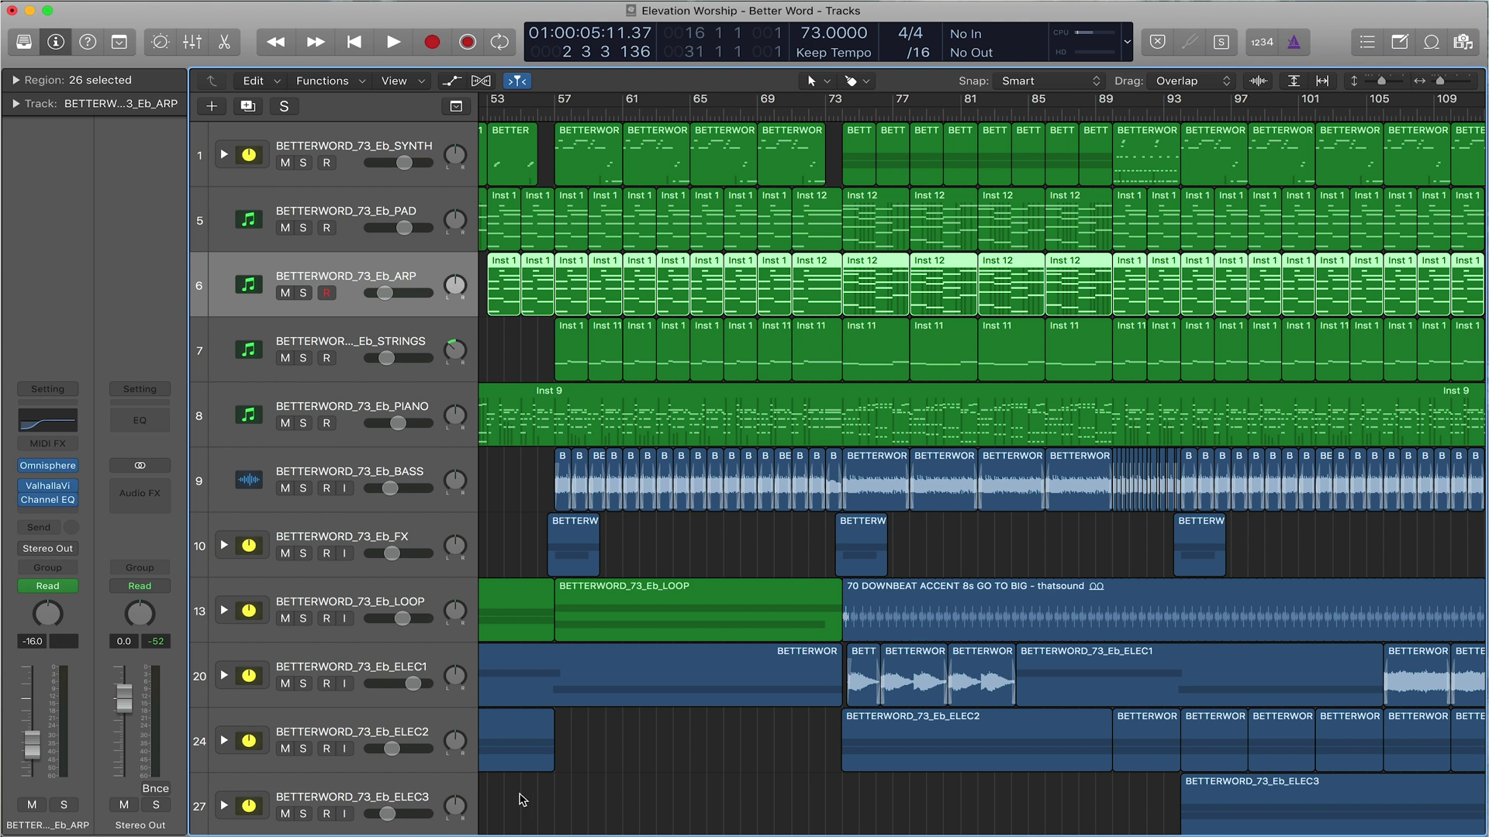
Zoom out, show the Region parameters and select the Inst 12 region on PAD.
left_click(506, 509)
key("z")
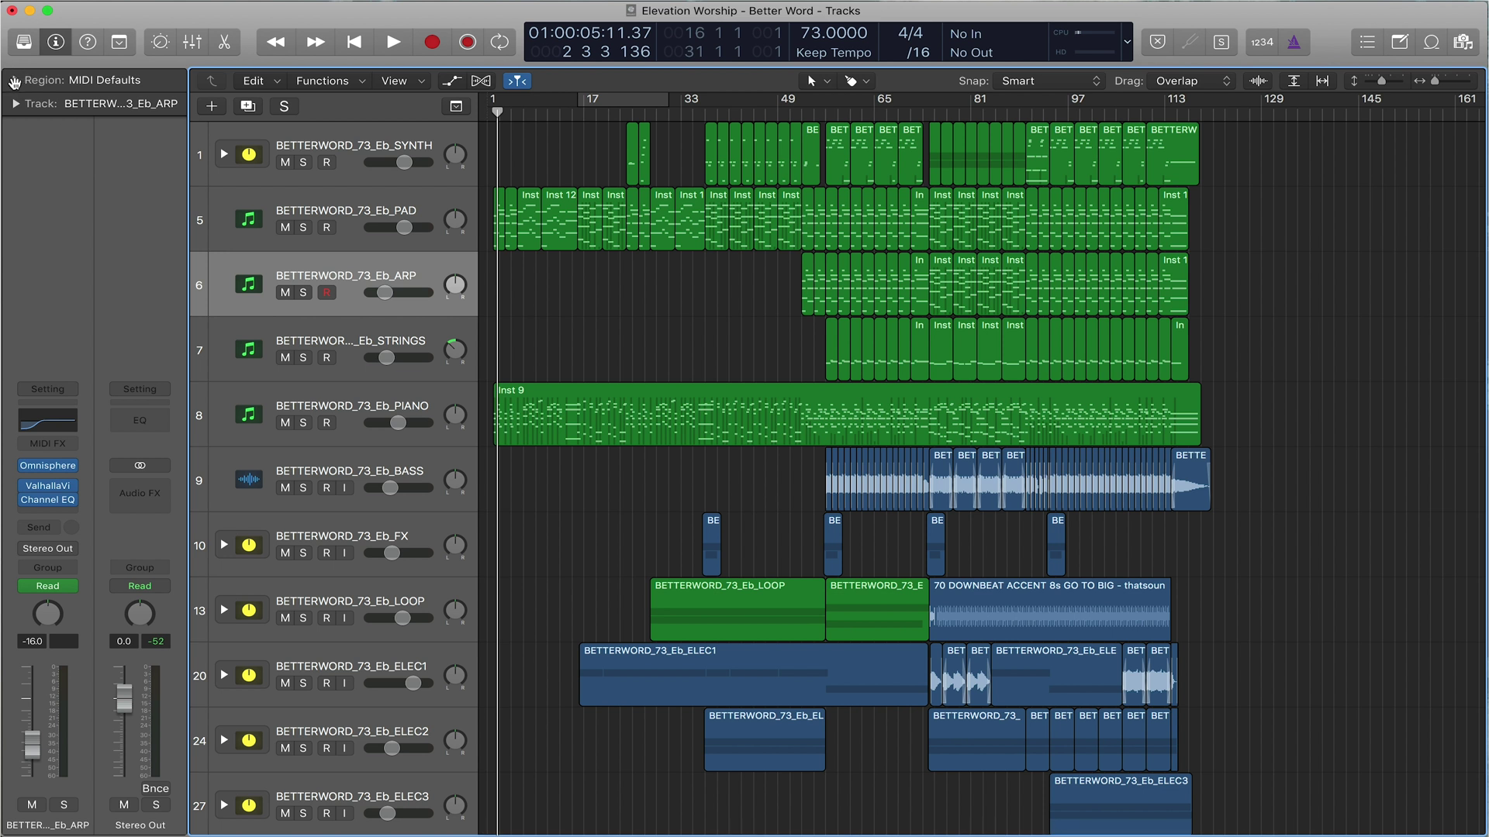
left_click(200, 224)
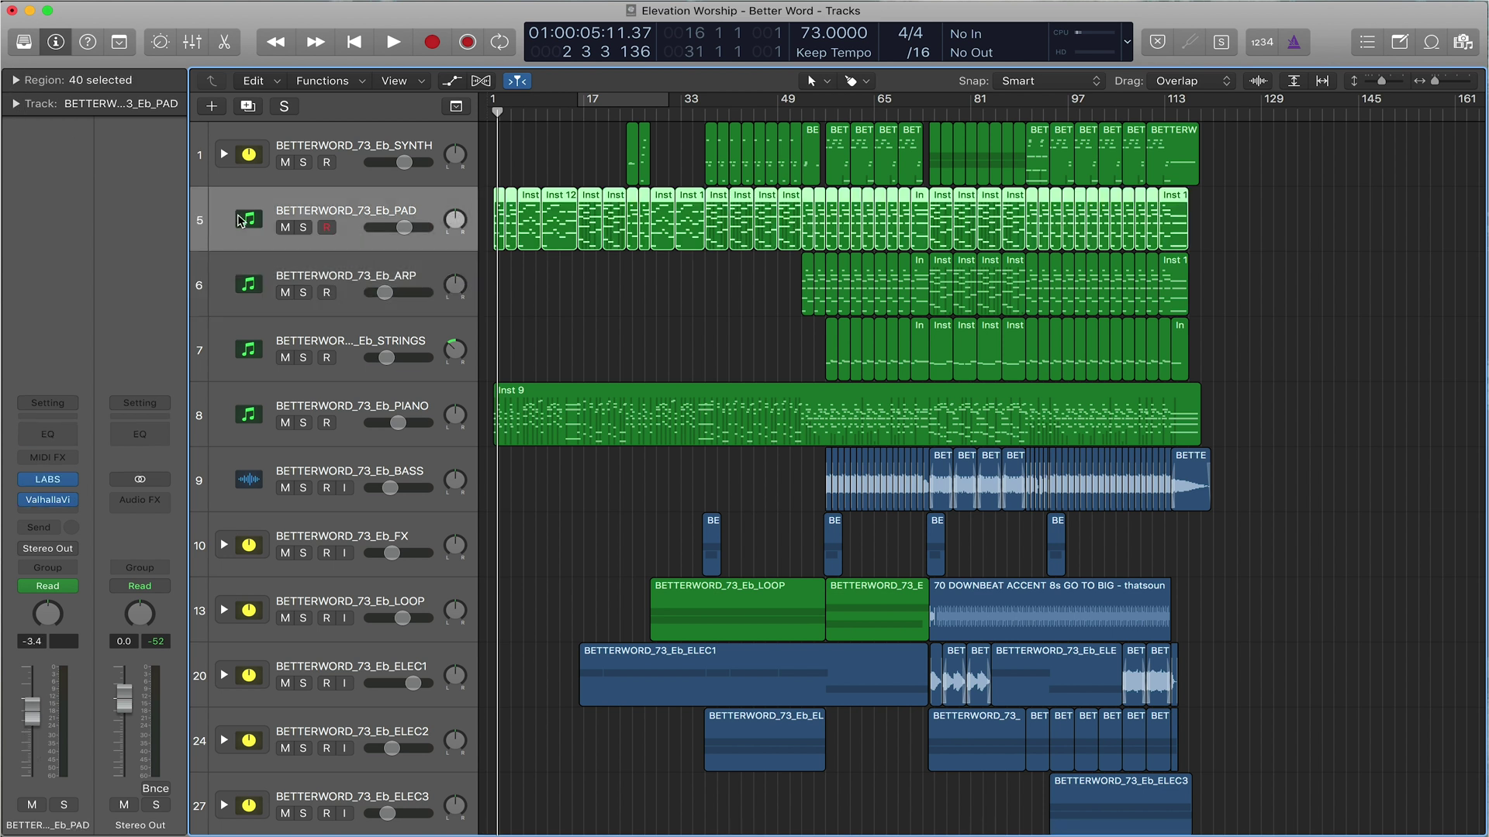
left_click(15, 80)
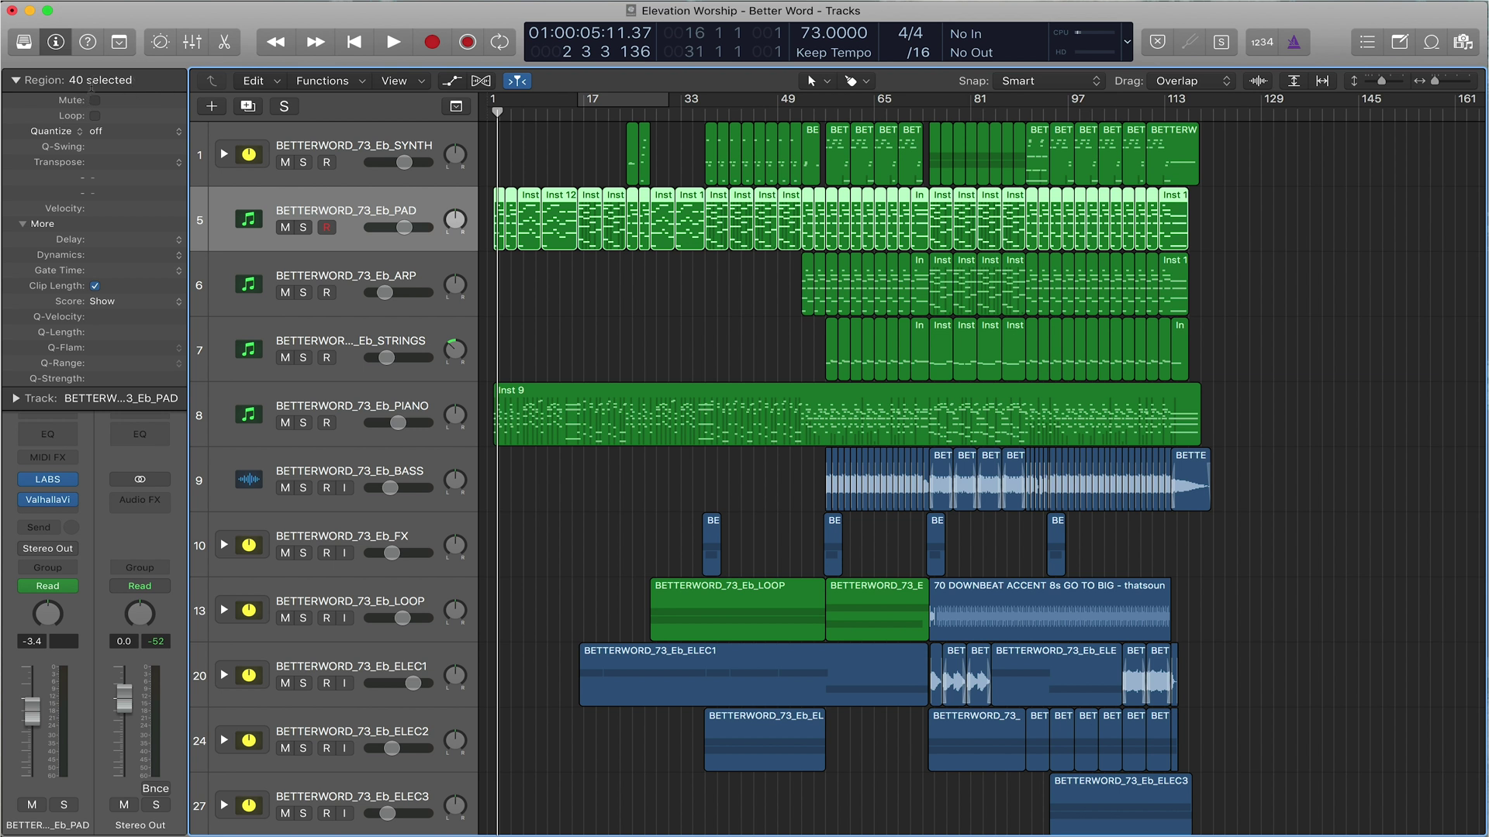
left_click(526, 271)
left_click(553, 247)
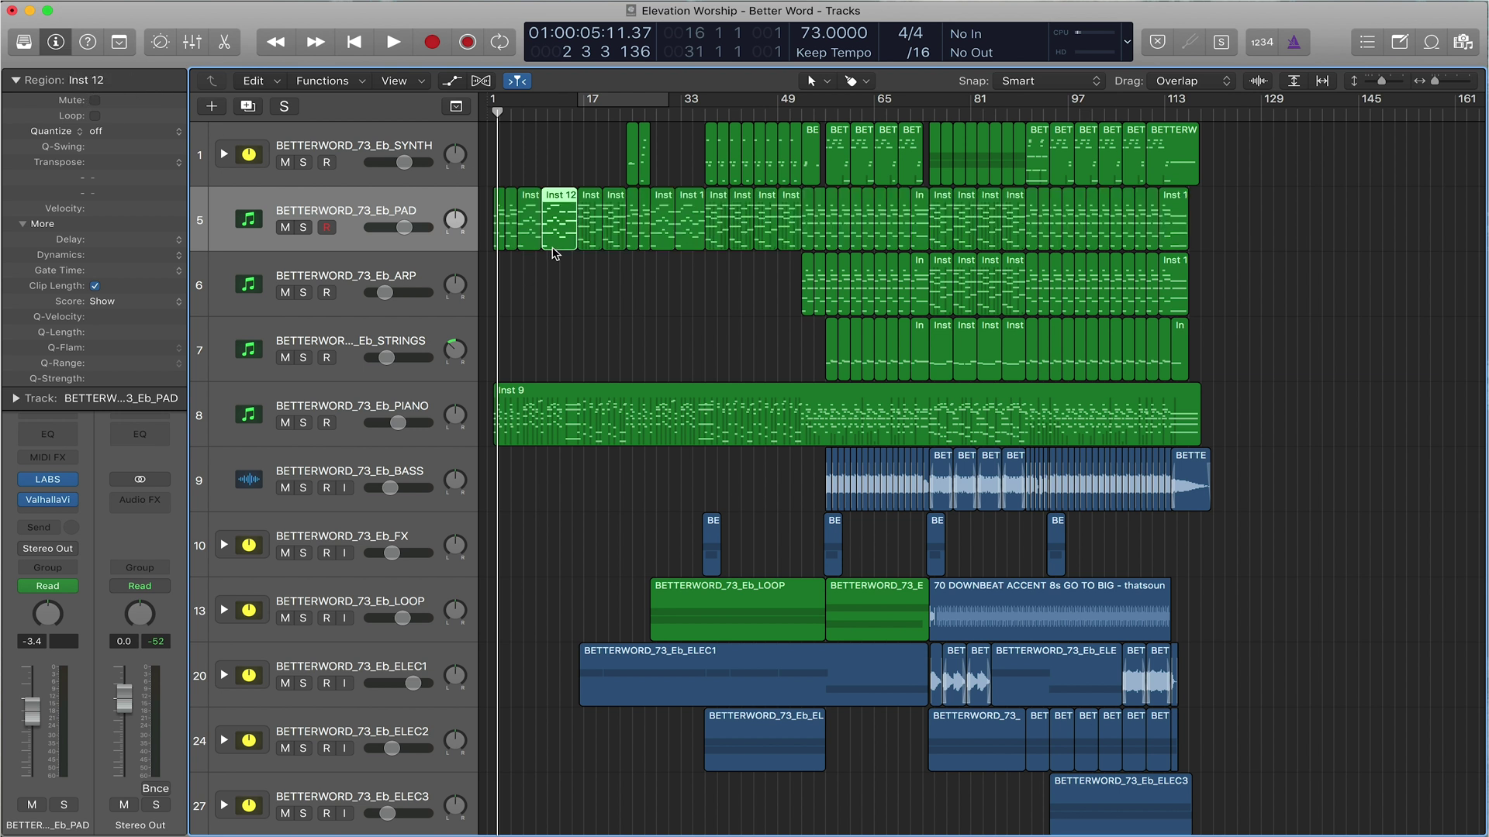
left_click(661, 213)
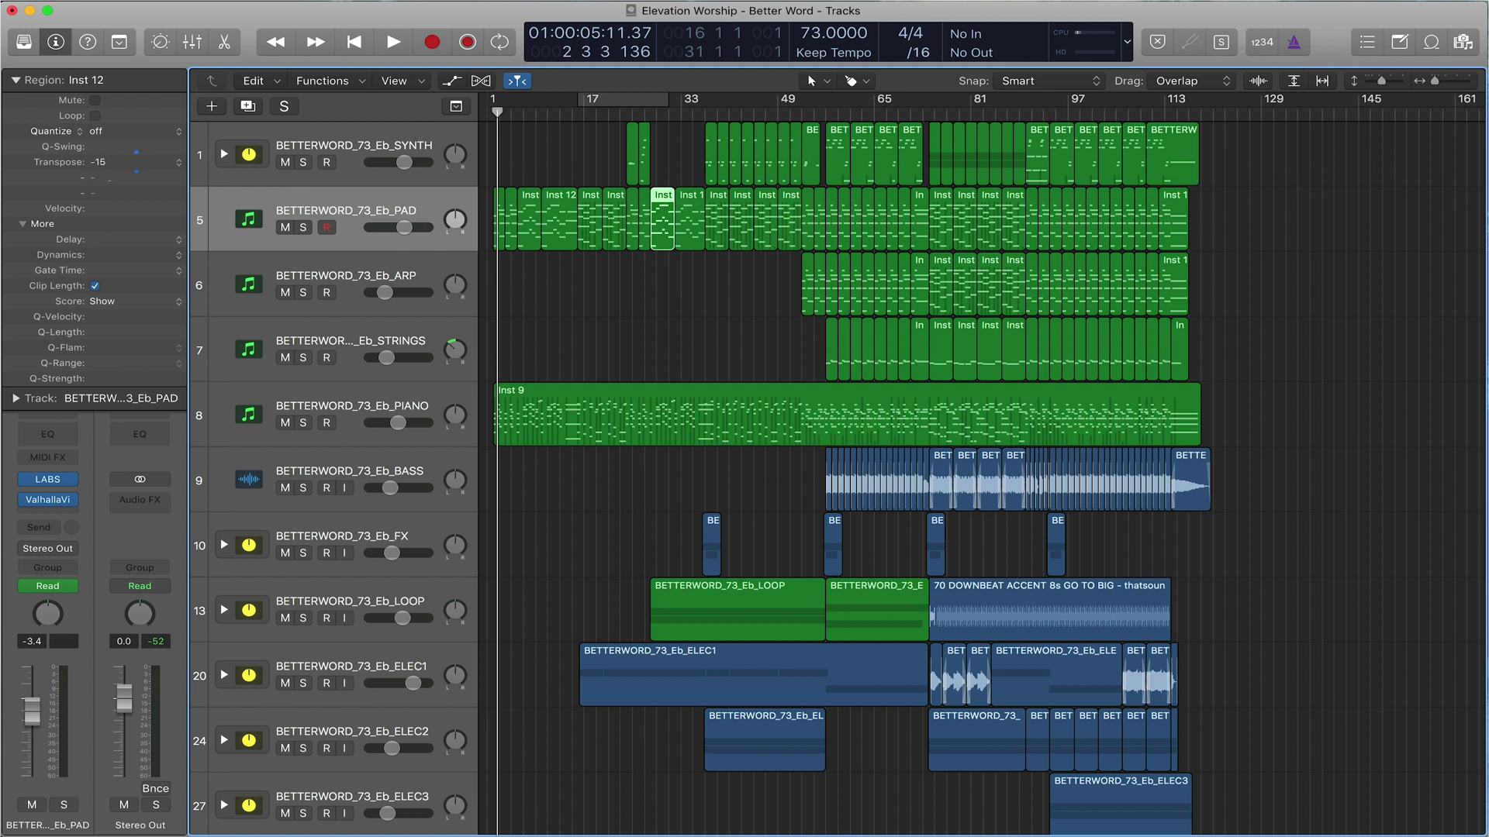
Clear the region's Transpose, and raise Delay to +14 ticks before deleting it.
key("Escape")
left_click_drag(108, 239, 109, 229)
double_click(106, 240)
key("BackSpace")
key("Return")
left_click(843, 482)
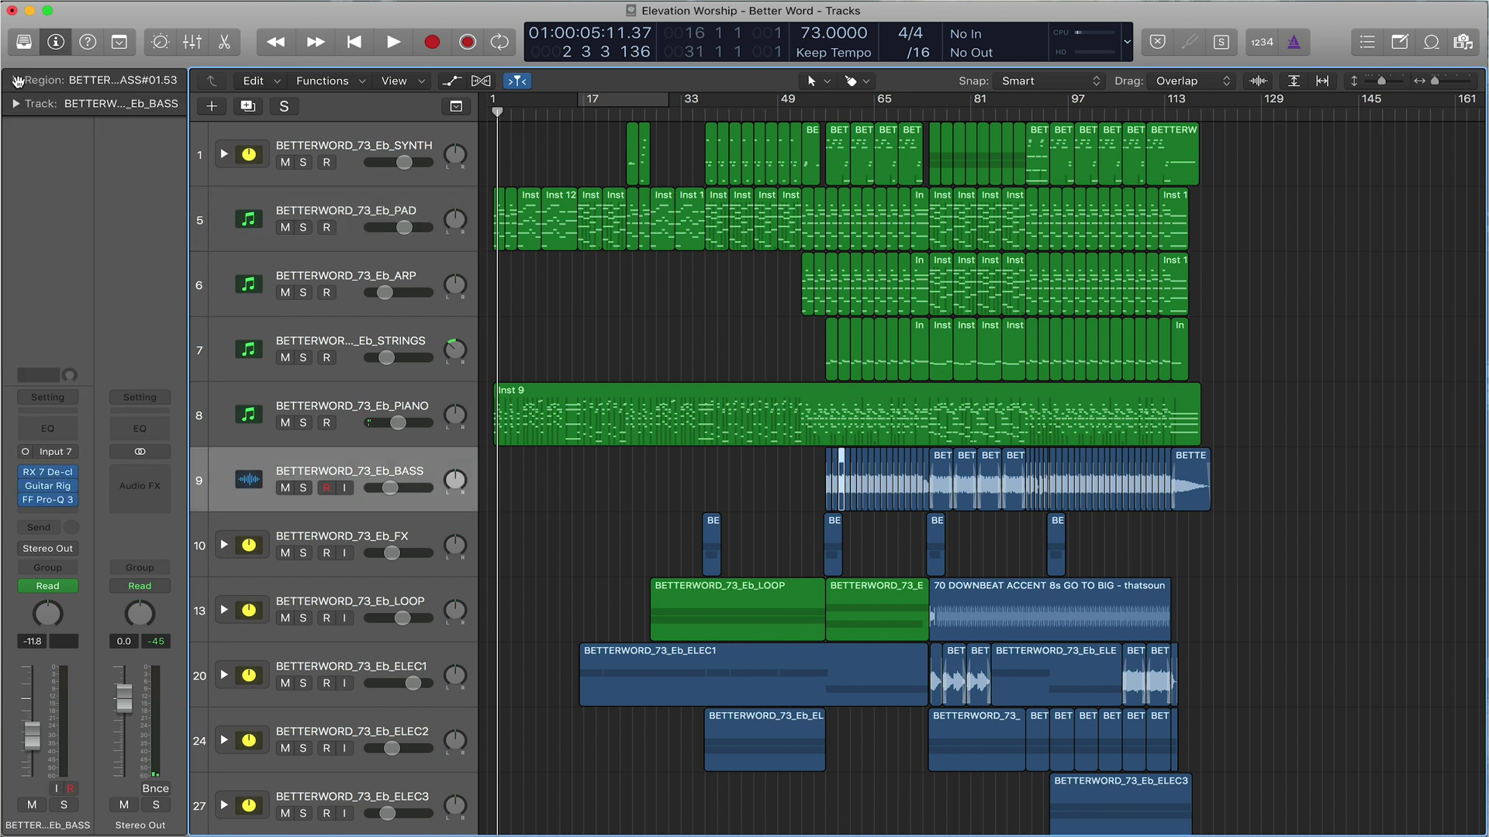
Expand the bass region's parameters and review the Fade Out options, keeping crossfade.
left_click(16, 80)
key("z")
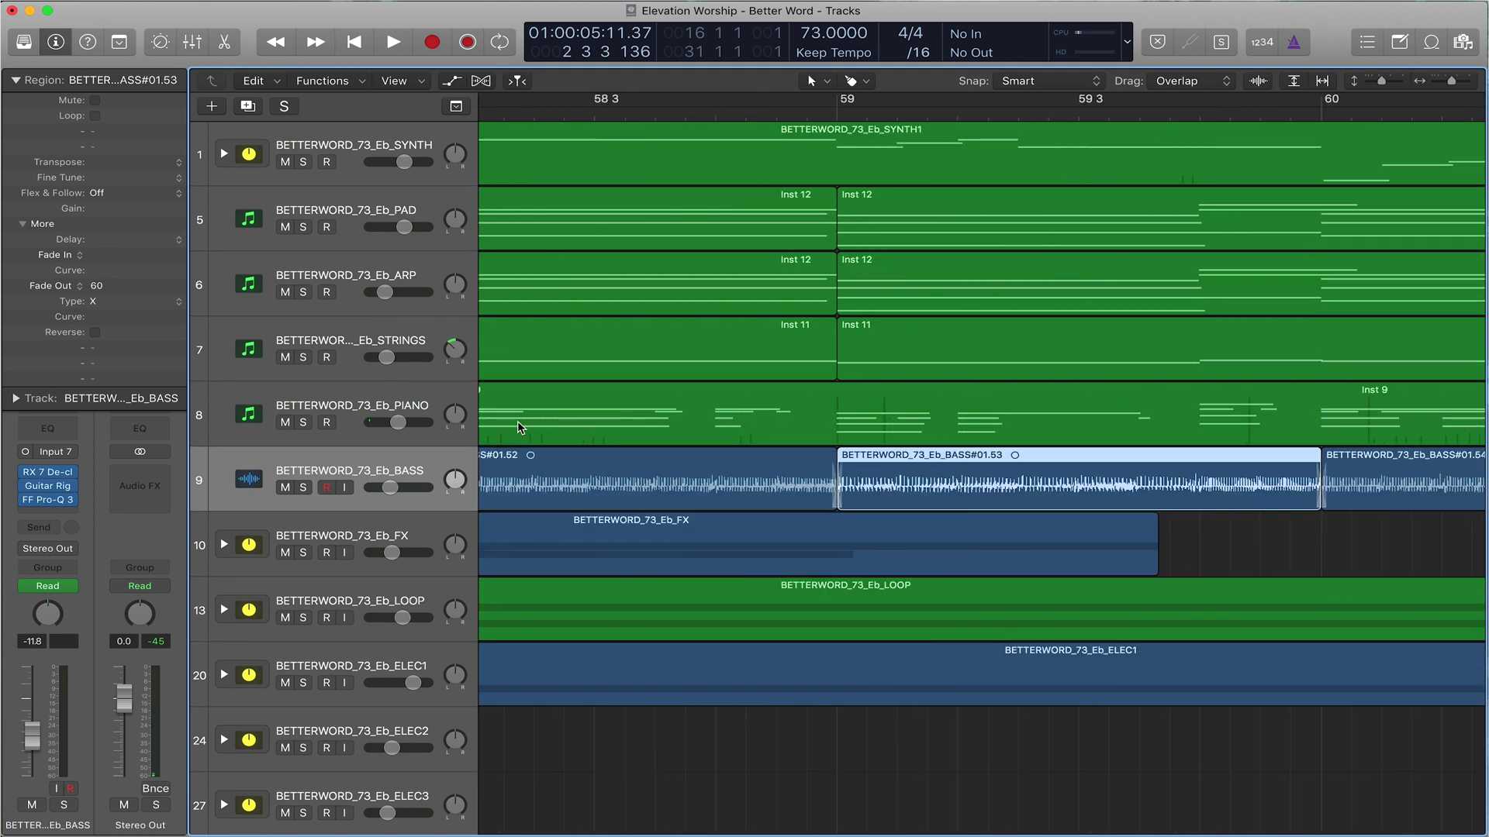
left_click(64, 291)
left_click(66, 299)
left_click(97, 301)
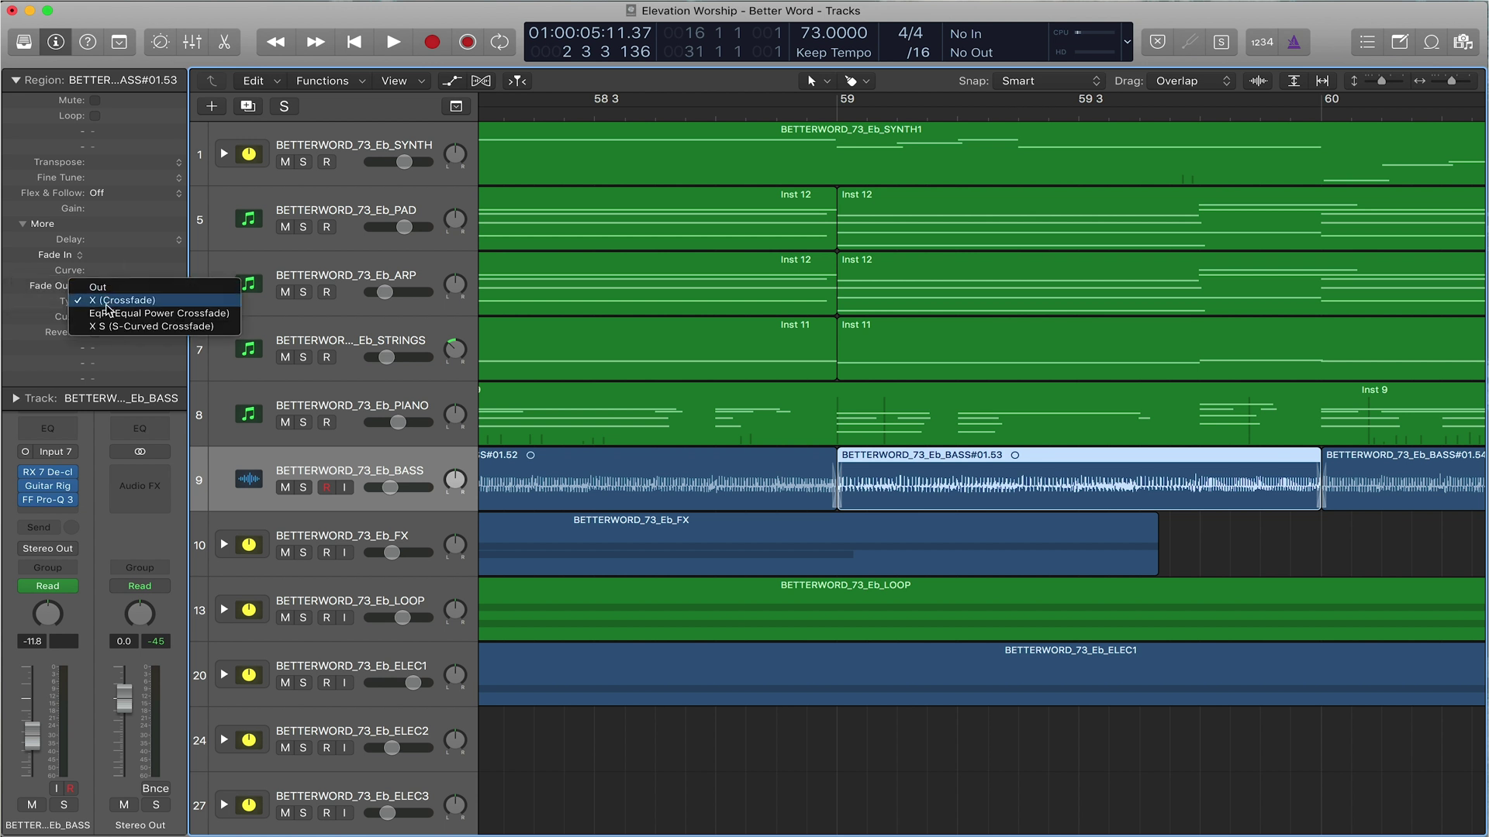
left_click(116, 300)
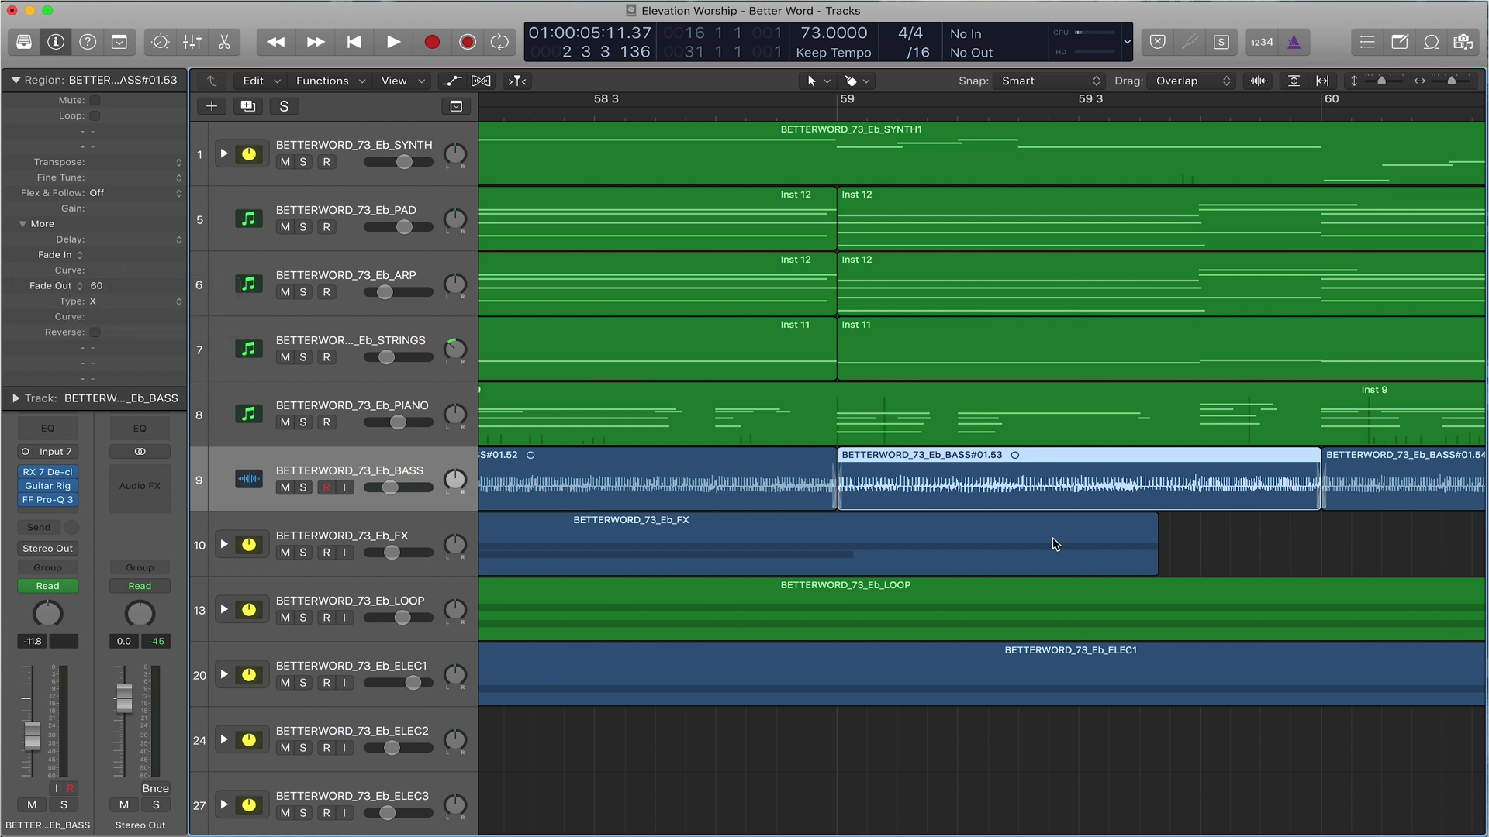
Set the fade-out length of bass region BASS#01.52 to 5.
left_click(701, 471)
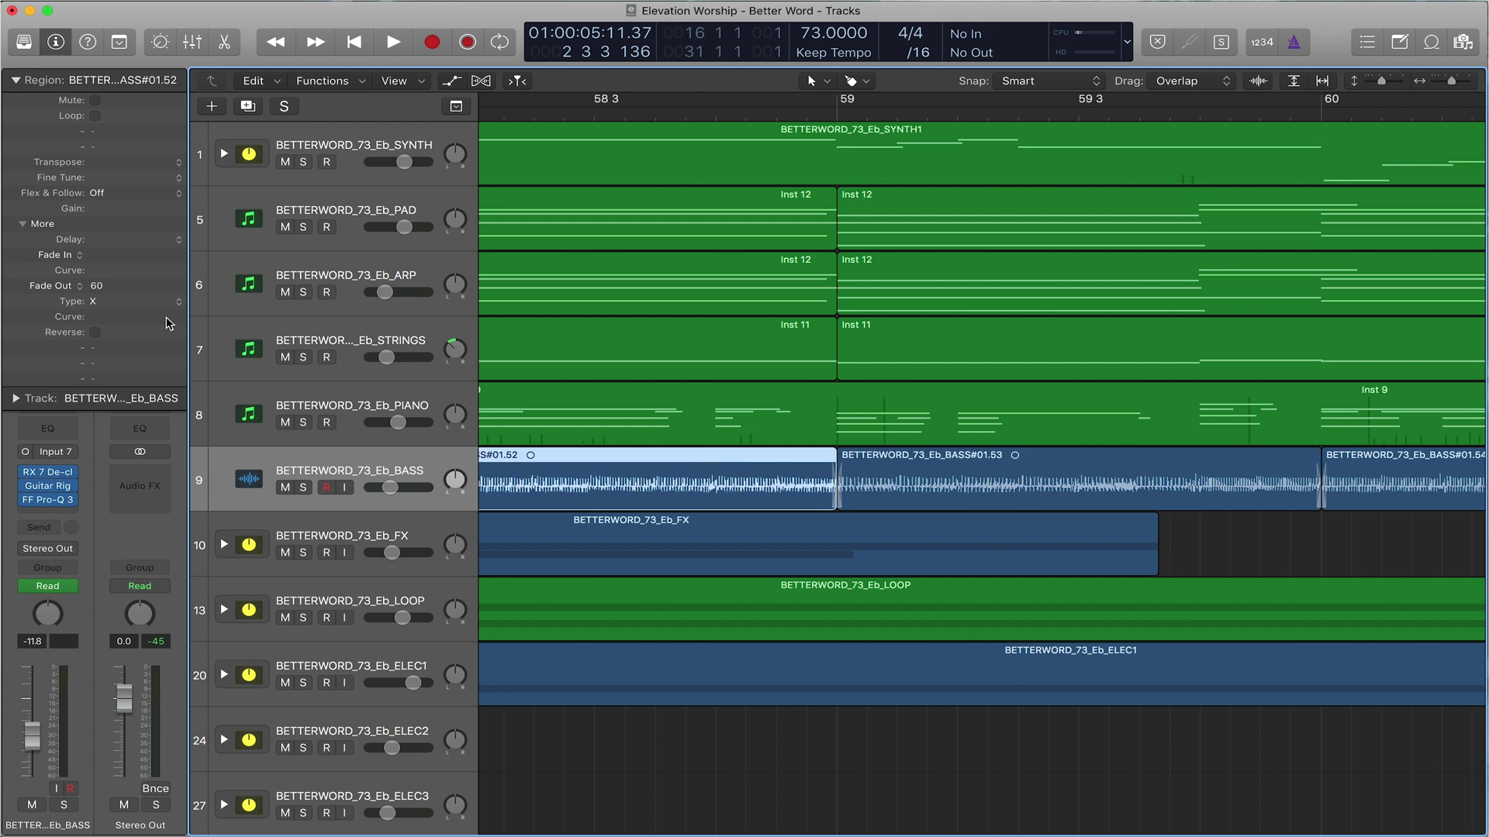
double_click(106, 291)
type("5000")
key("Return")
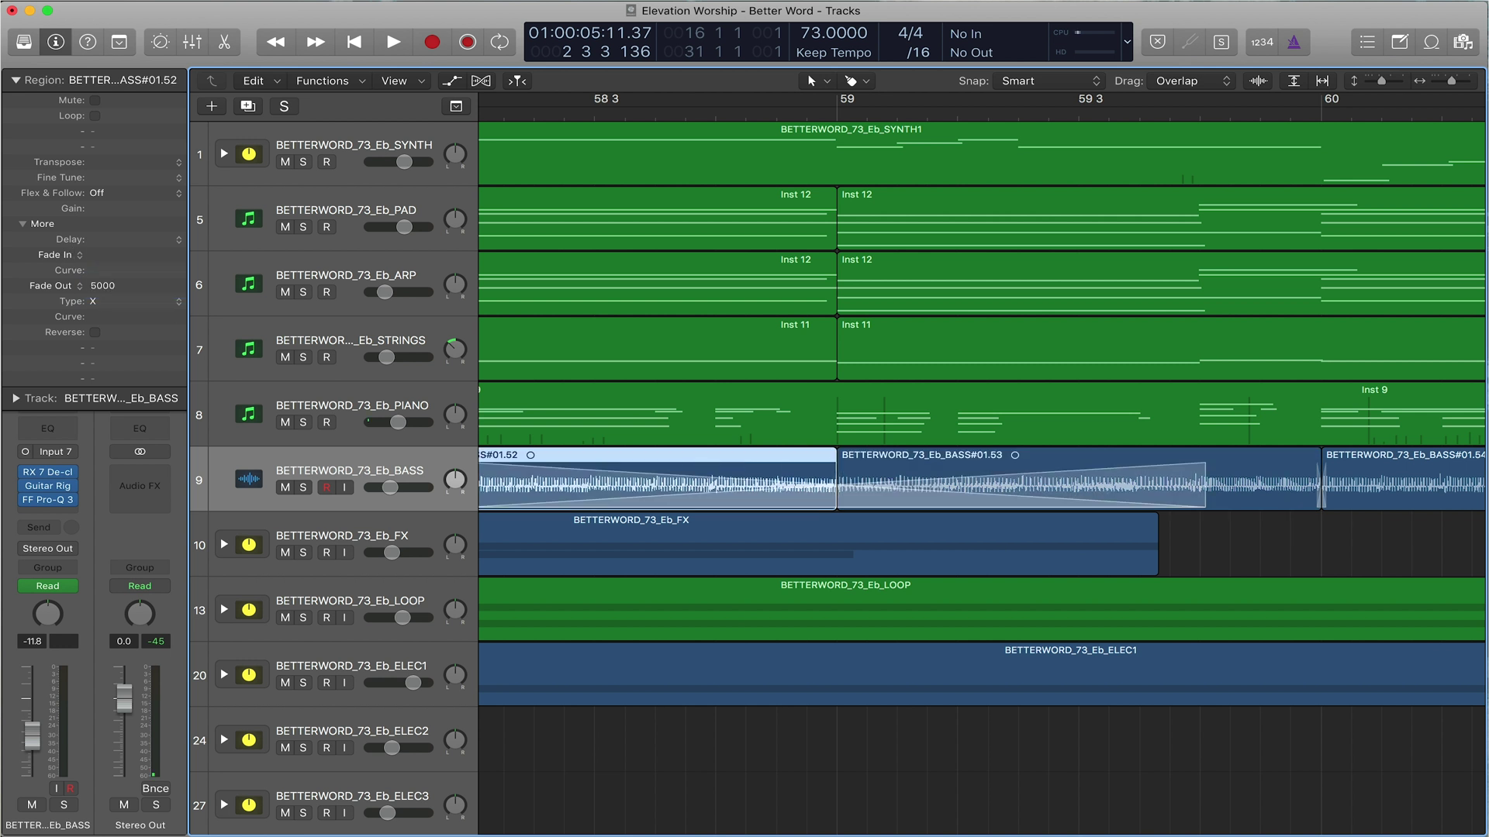
double_click(106, 285)
type("5")
key("Return")
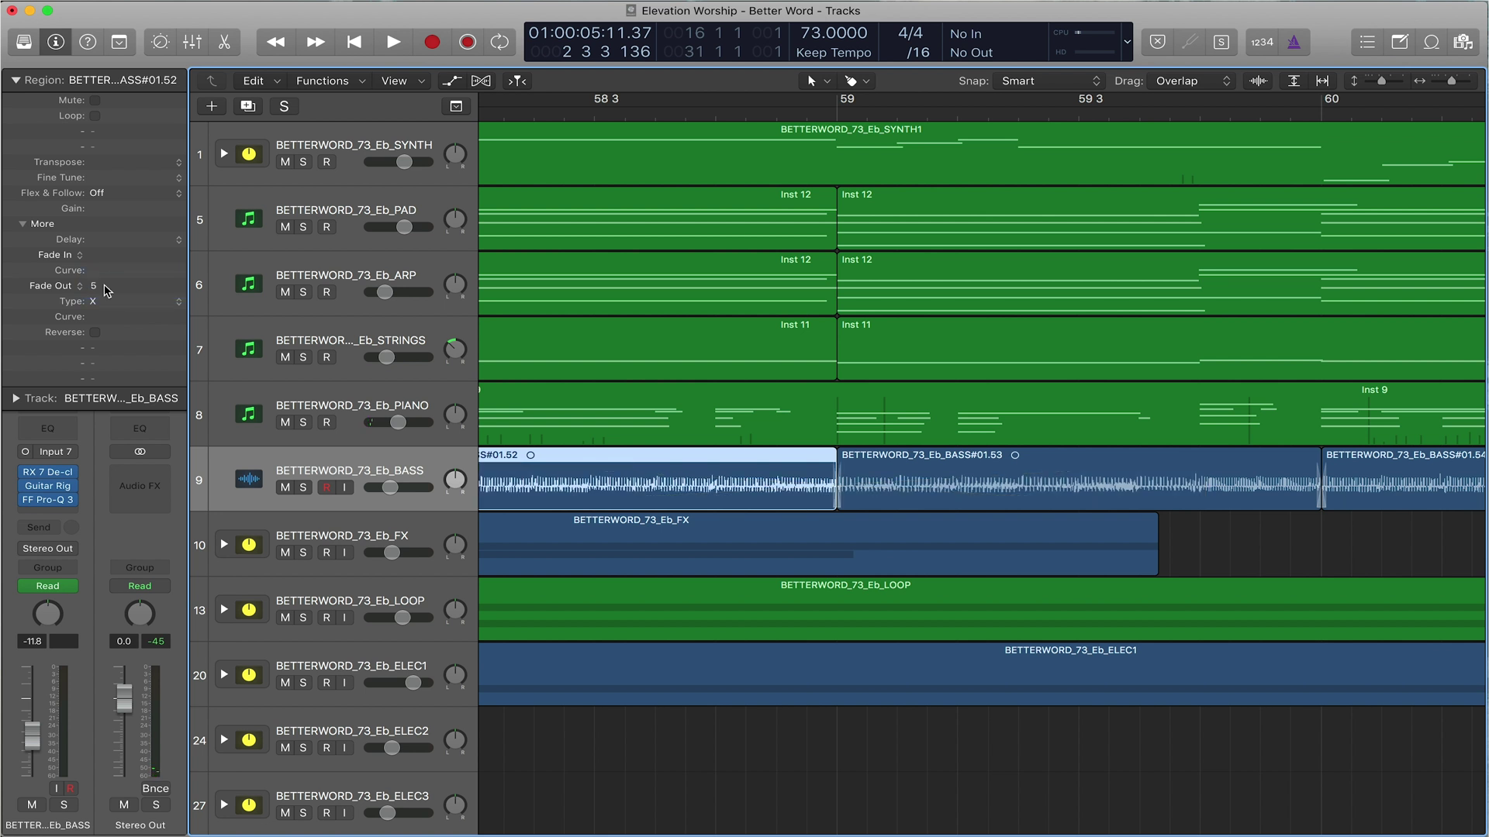
scroll(1147, 427, "left", 10)
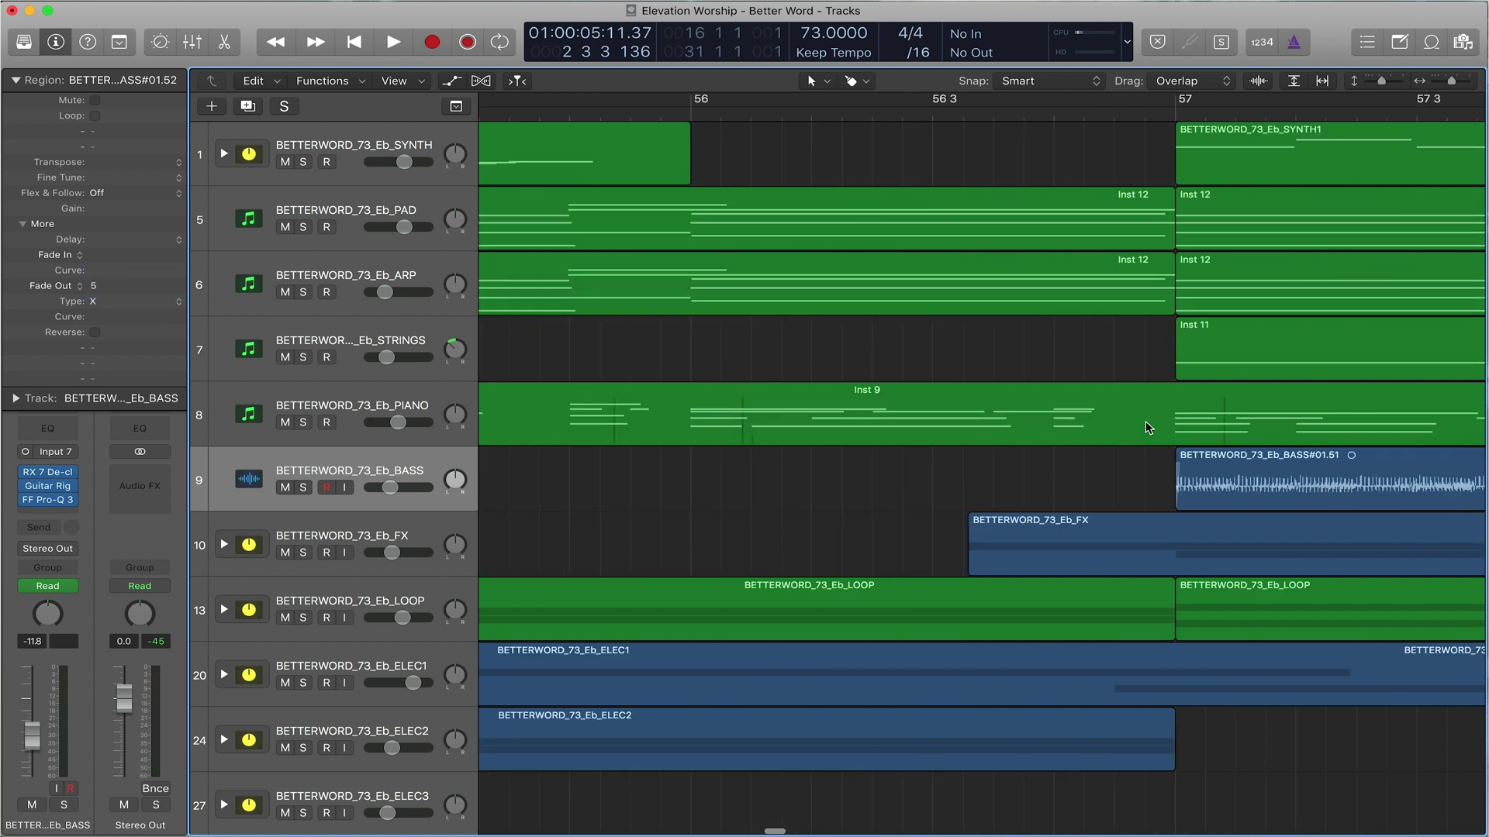
Give BASS#01.51 a 786 fade-in with curve -26 and a +13 dB gain boost.
left_click(1244, 457)
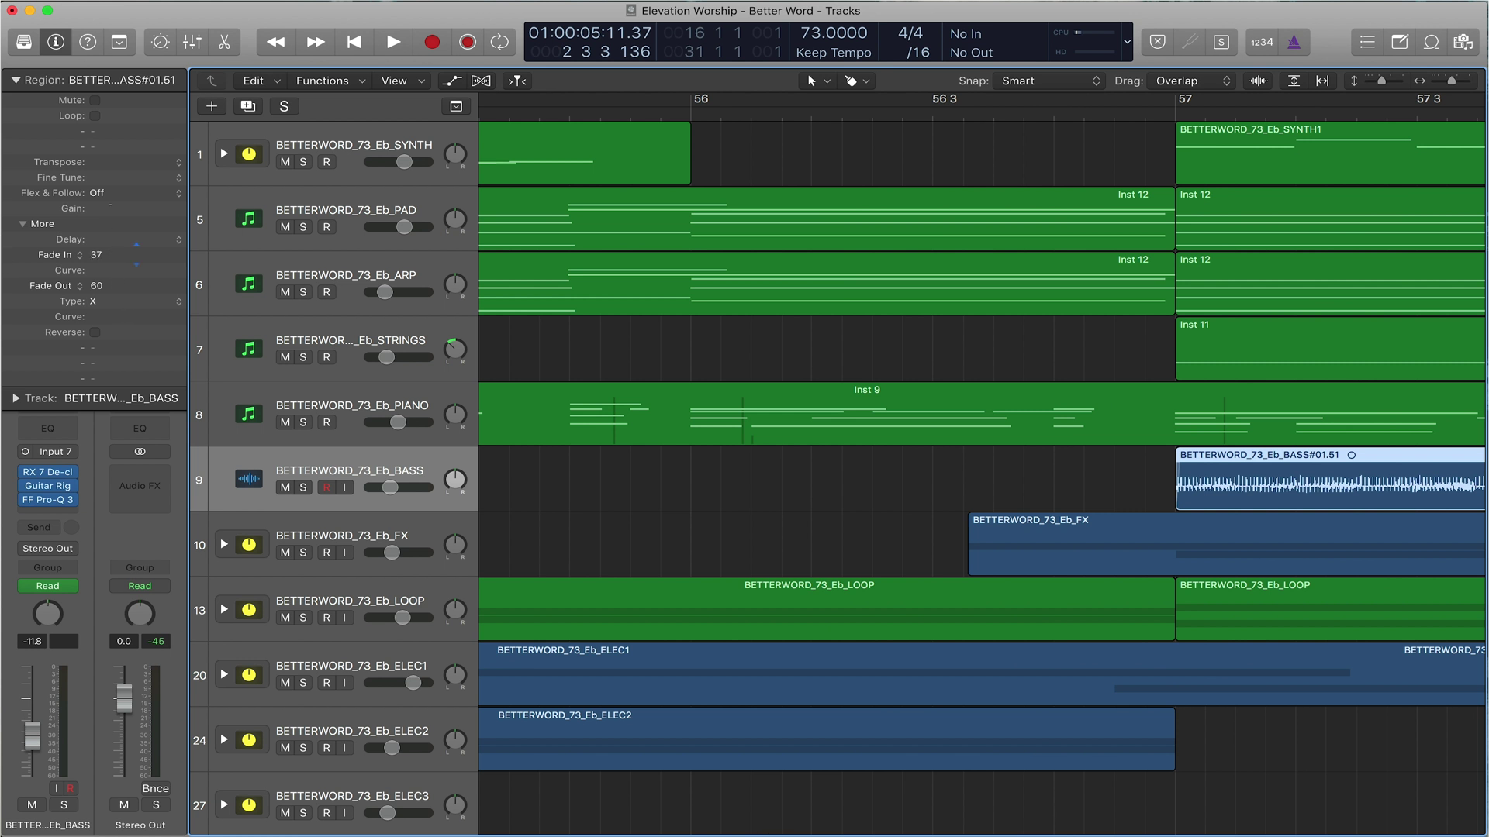
left_click_drag(97, 254, 375, 240)
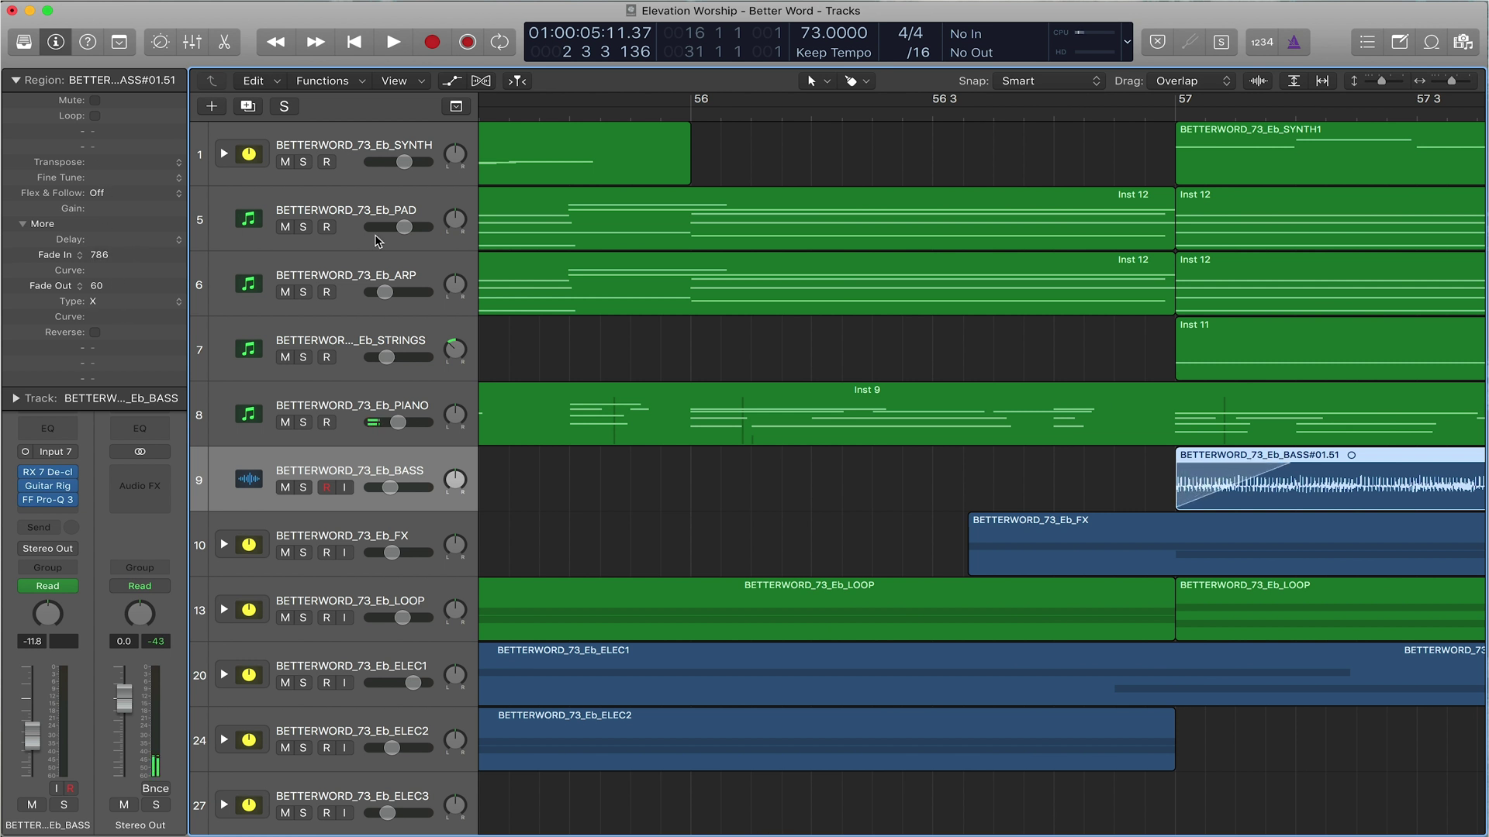
scroll(375, 241, "right", 5)
left_click_drag(107, 271, 104, 324)
scroll(970, 611, "right", 3)
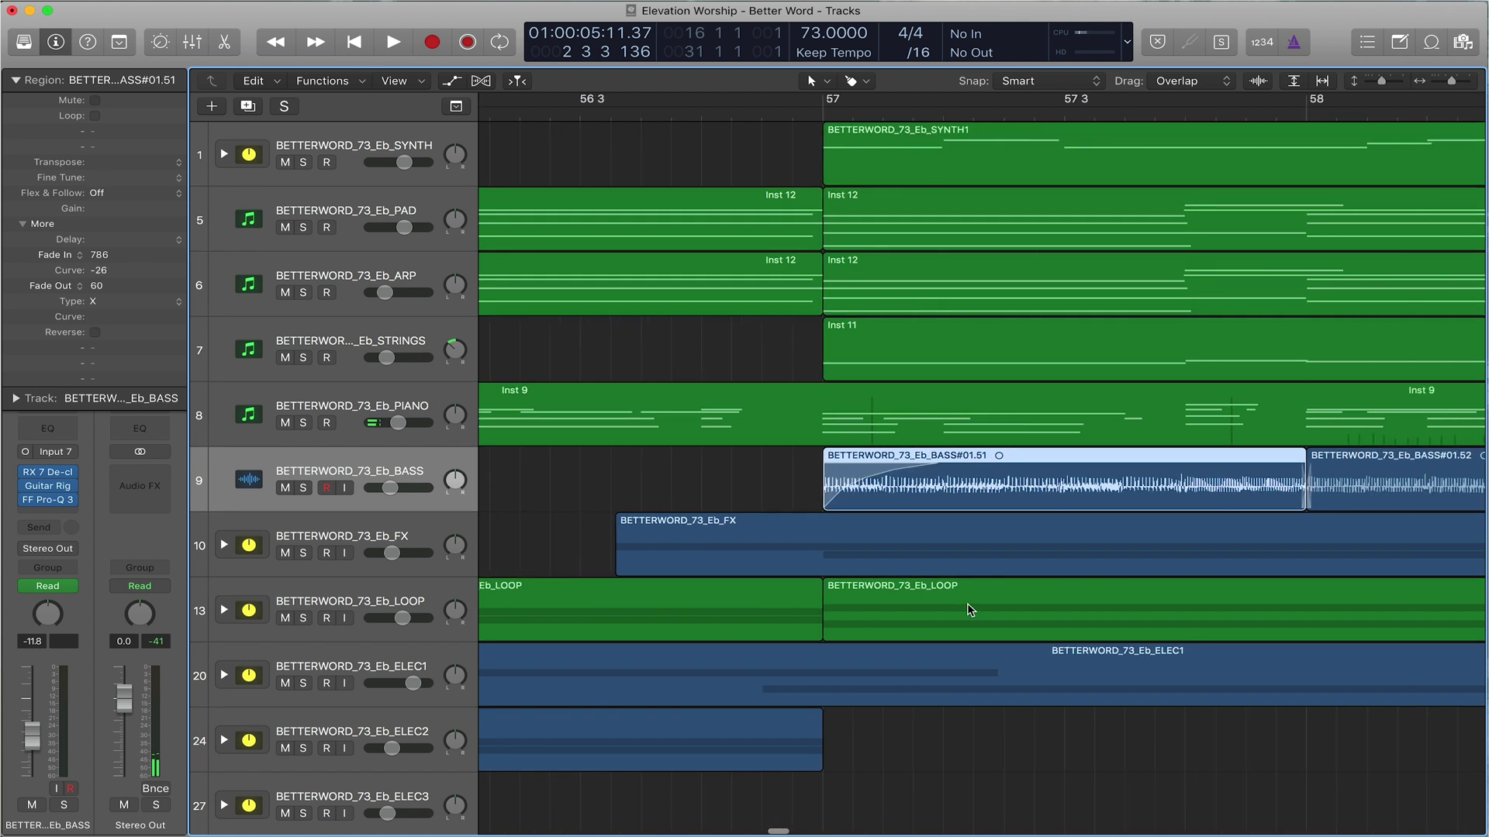
scroll(970, 611, "right", 5)
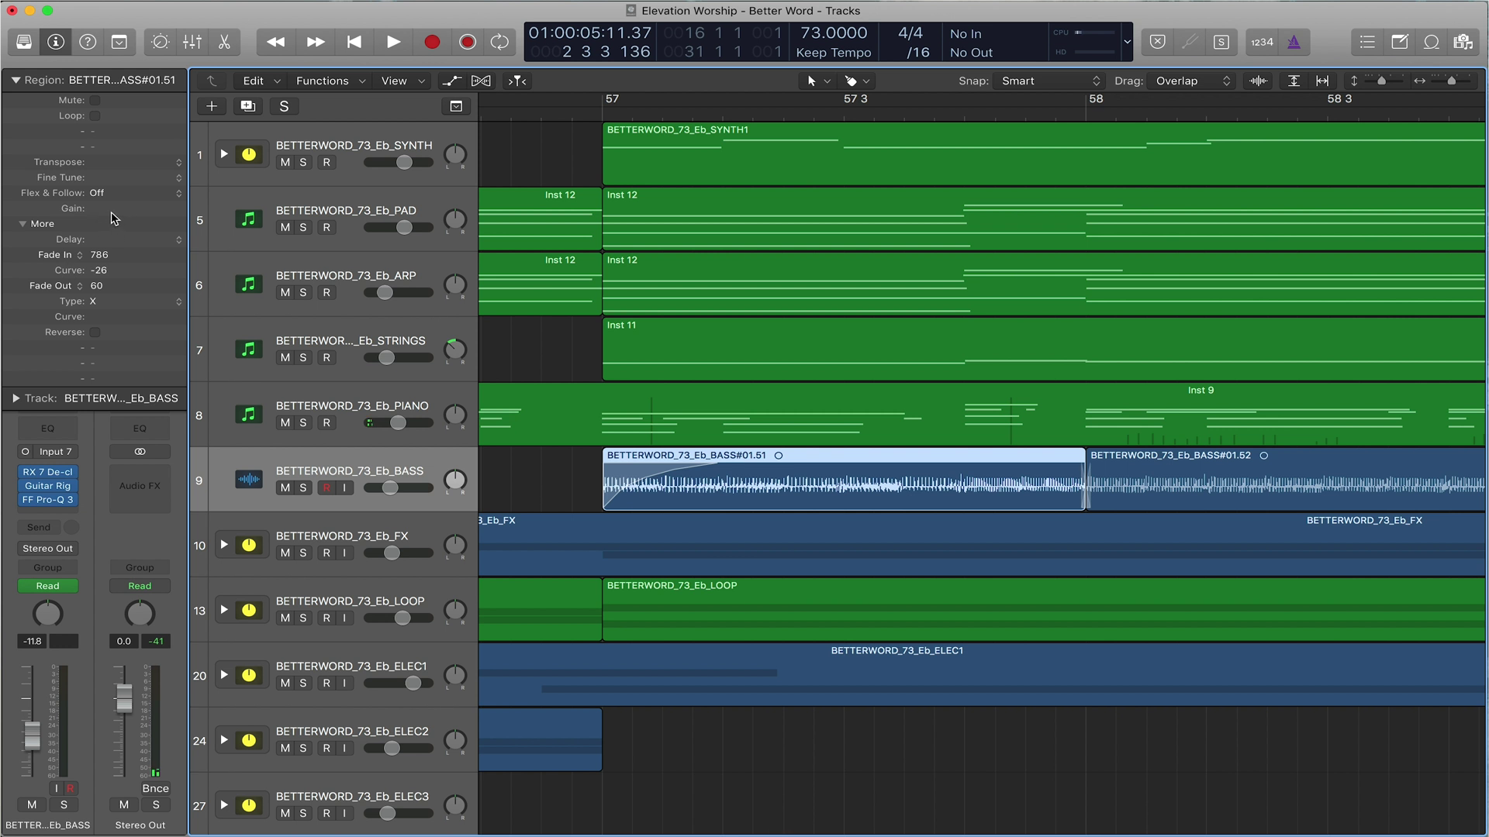
left_click_drag(137, 211, 132, 211)
Deselect the bass region and show the PIANO track's parameters (Transpose -1, key limit C-2 to G8).
left_click(532, 491)
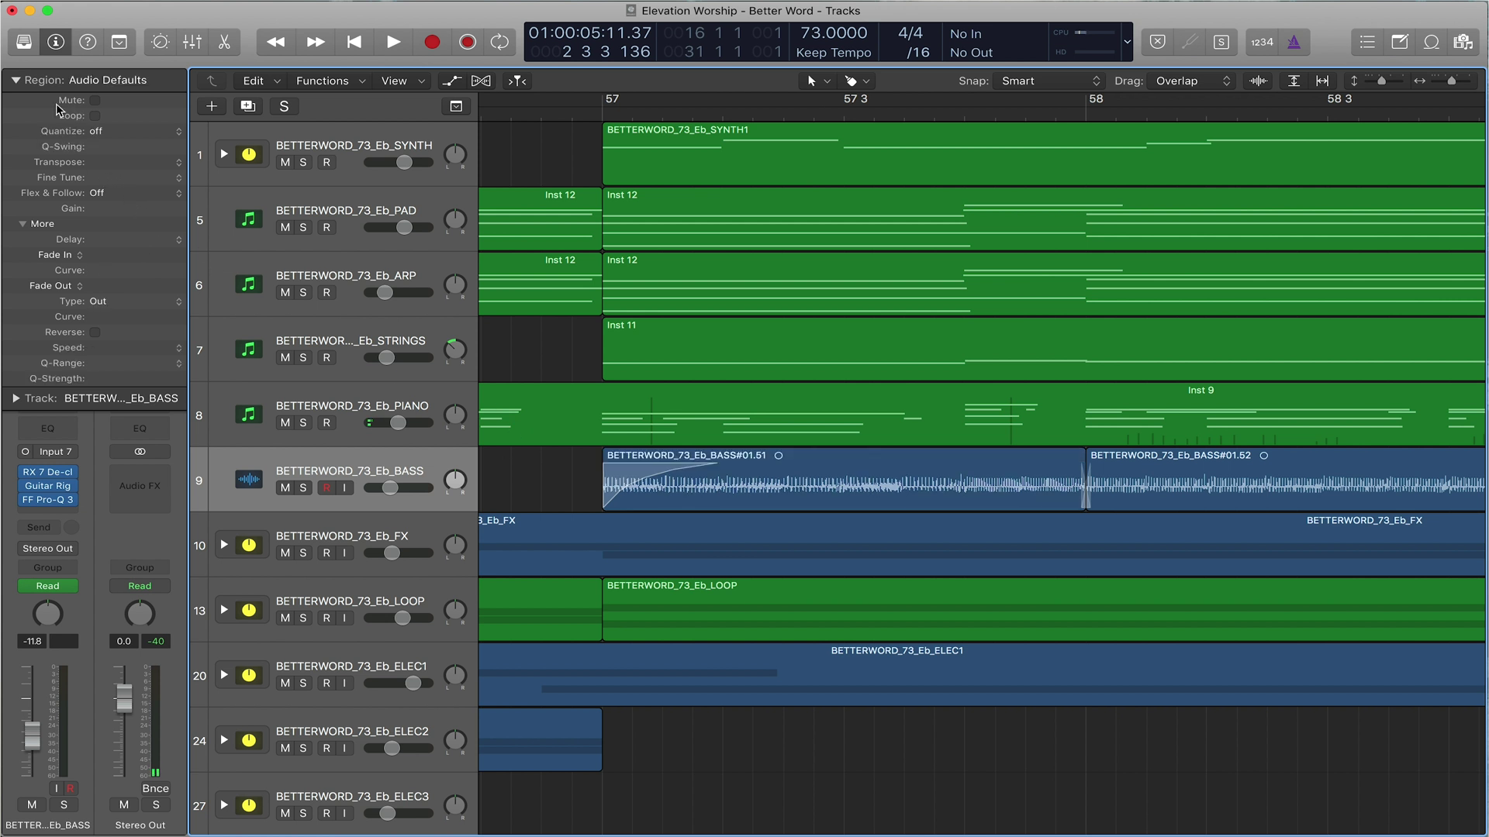
left_click(16, 80)
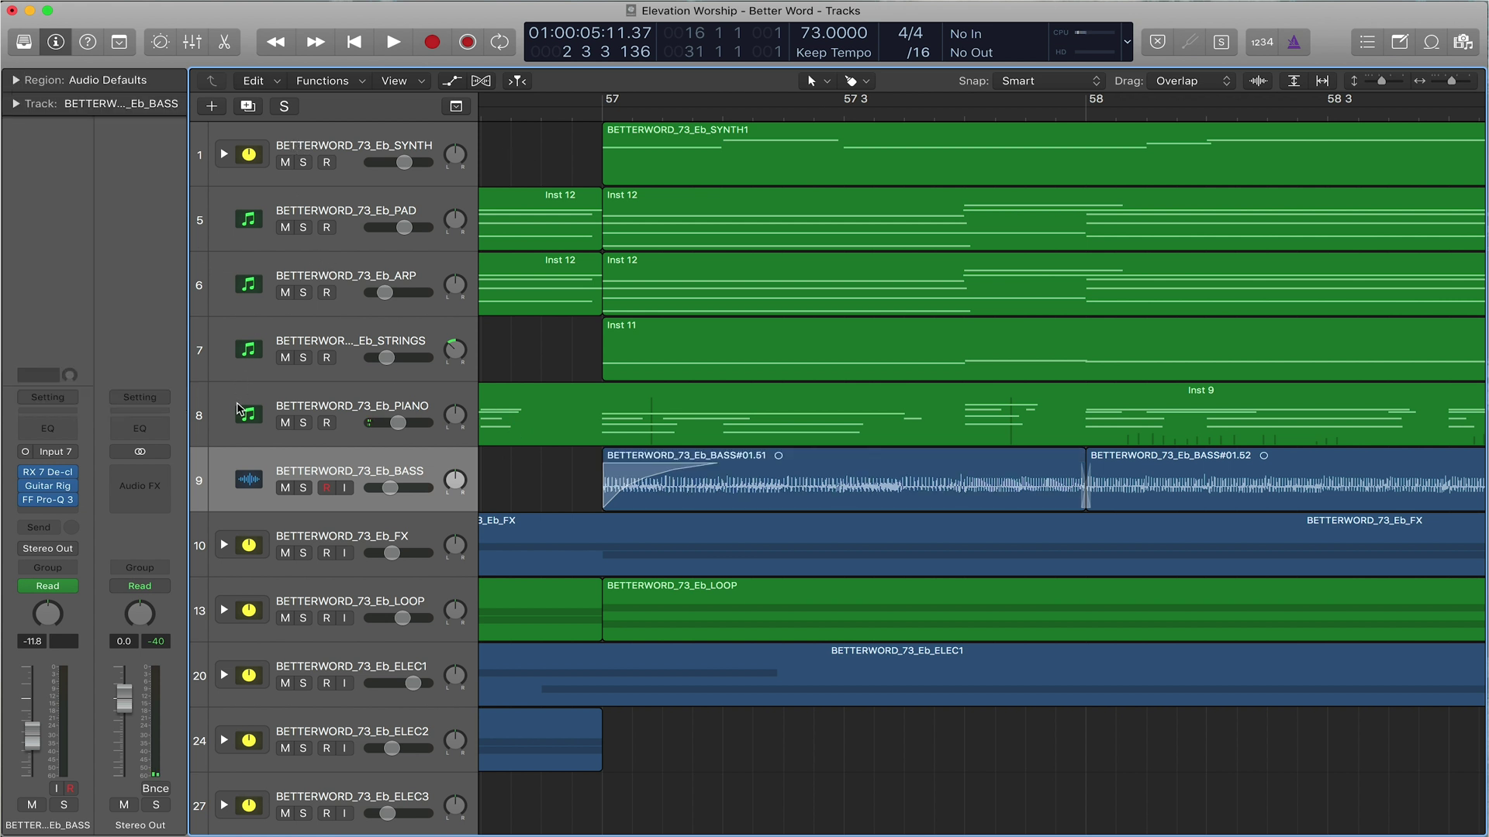
left_click(238, 410)
left_click(16, 103)
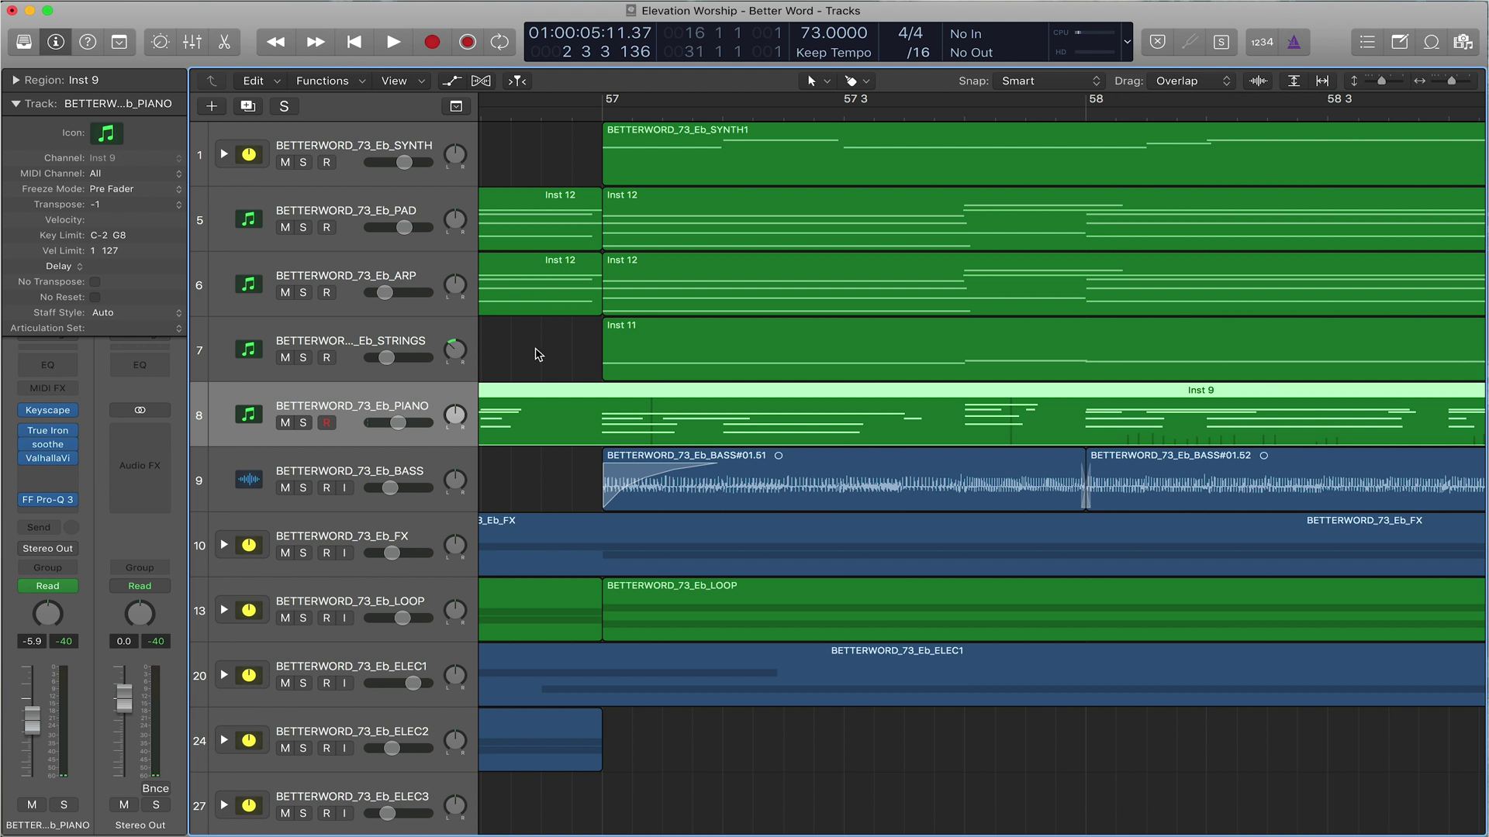
scroll(535, 353, "down", 10)
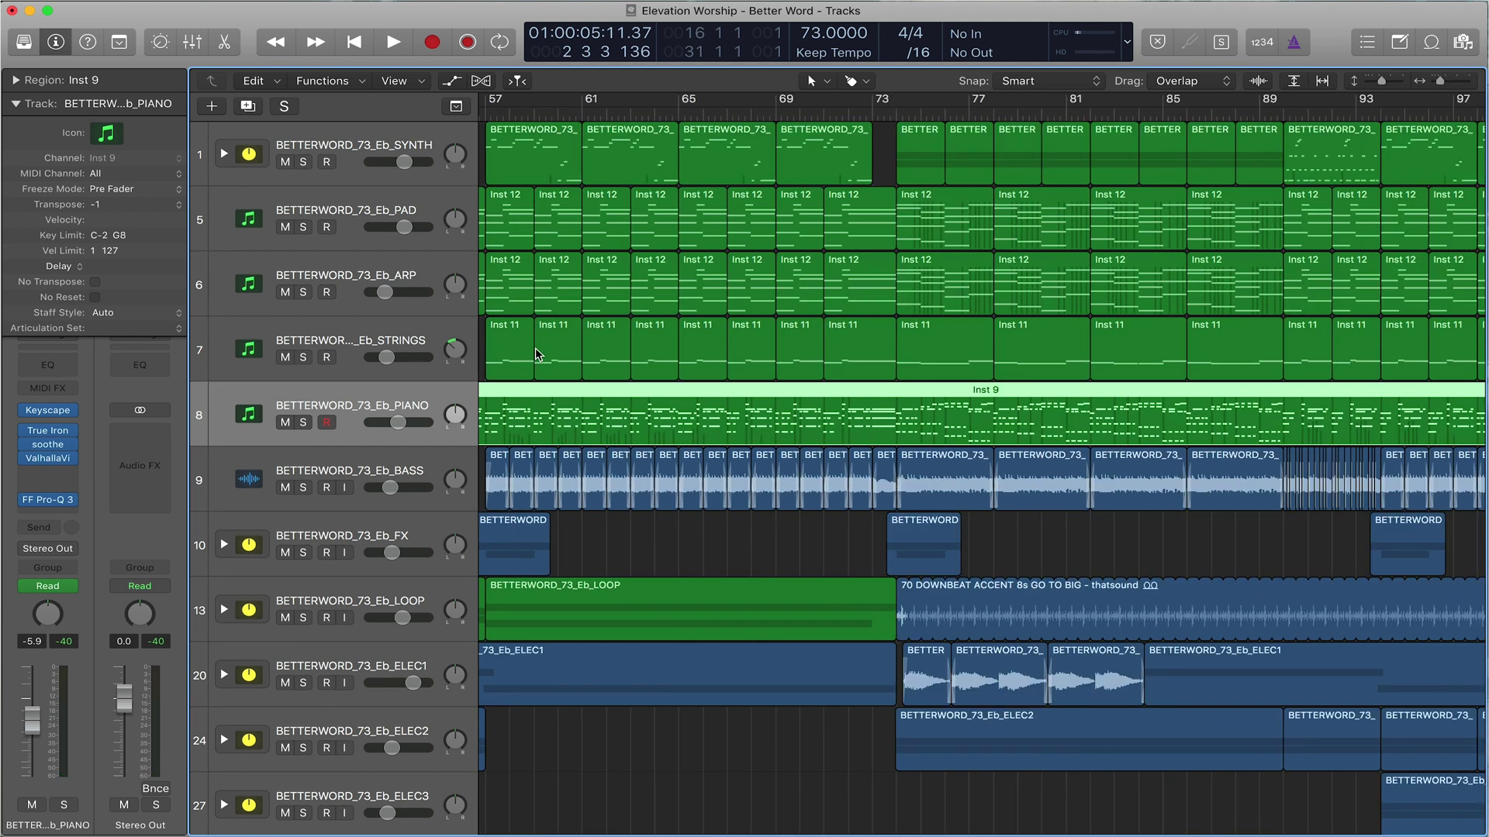
scroll(535, 354, "down", 8)
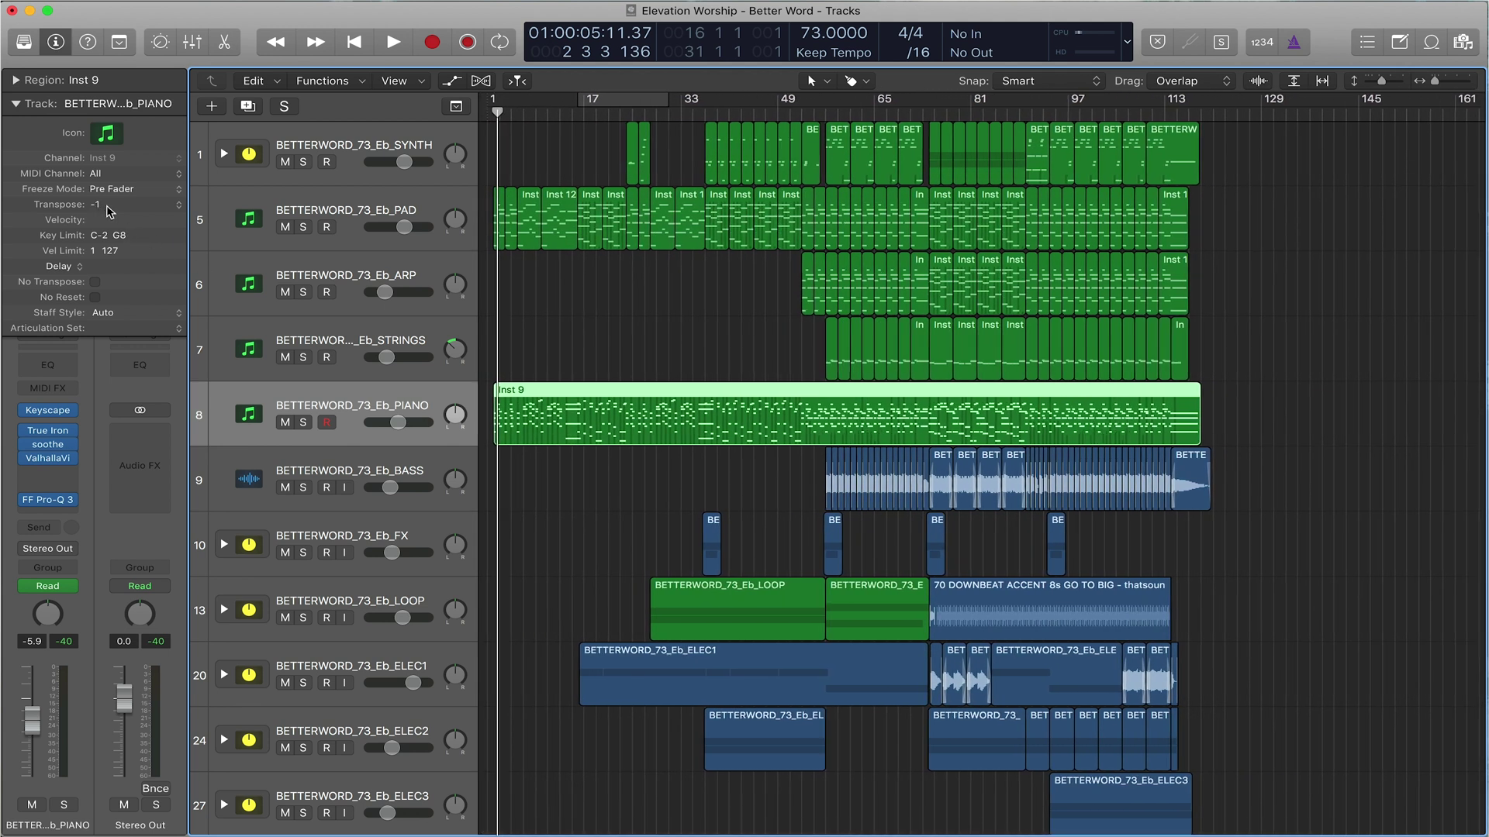
left_click(671, 346)
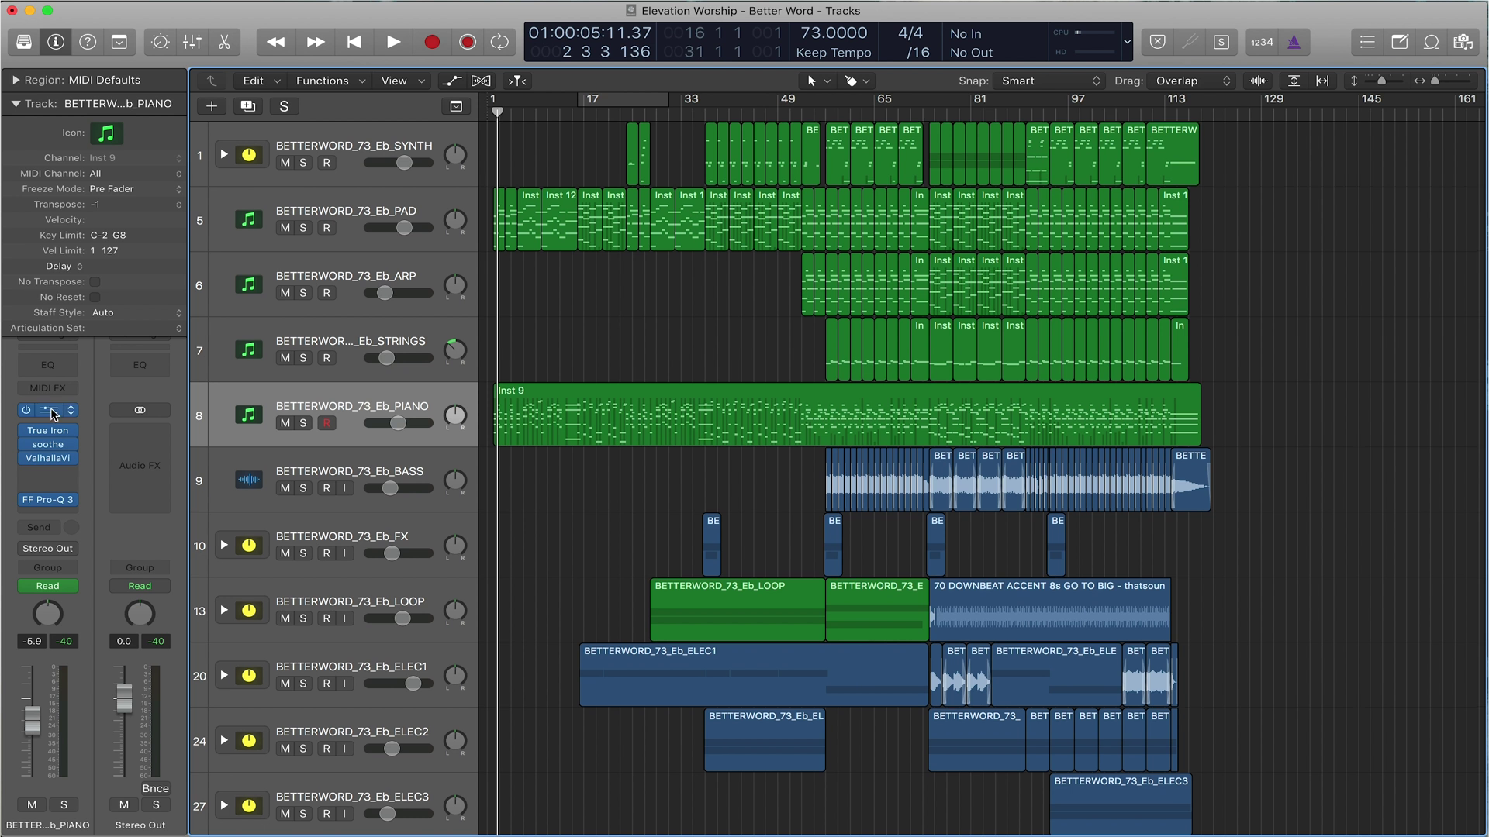
Browse the Audio FX plug-in list on the PIANO channel strip without adding anything.
left_click(33, 474)
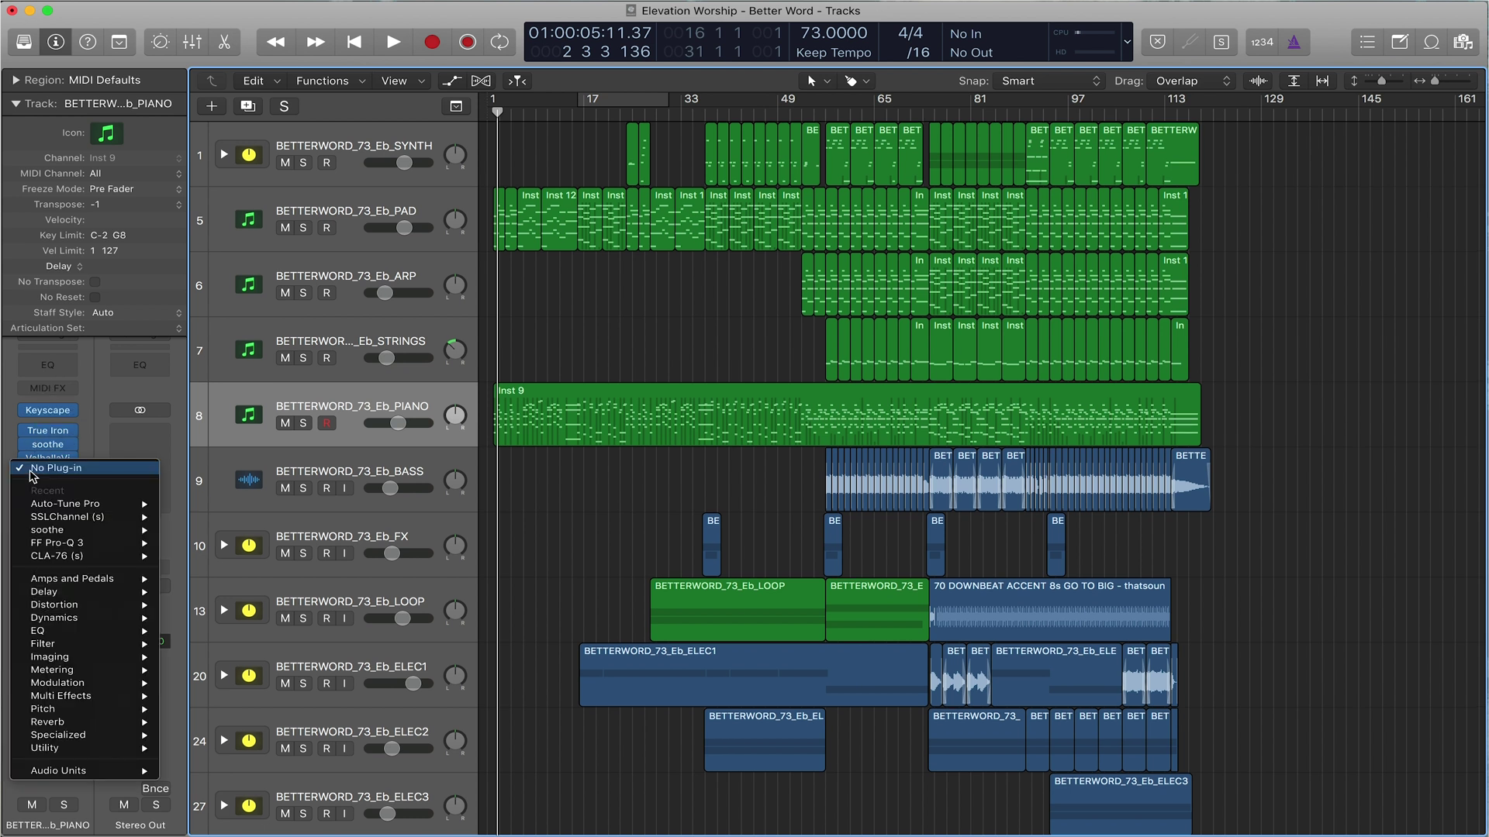
left_click(110, 442)
left_click(70, 475)
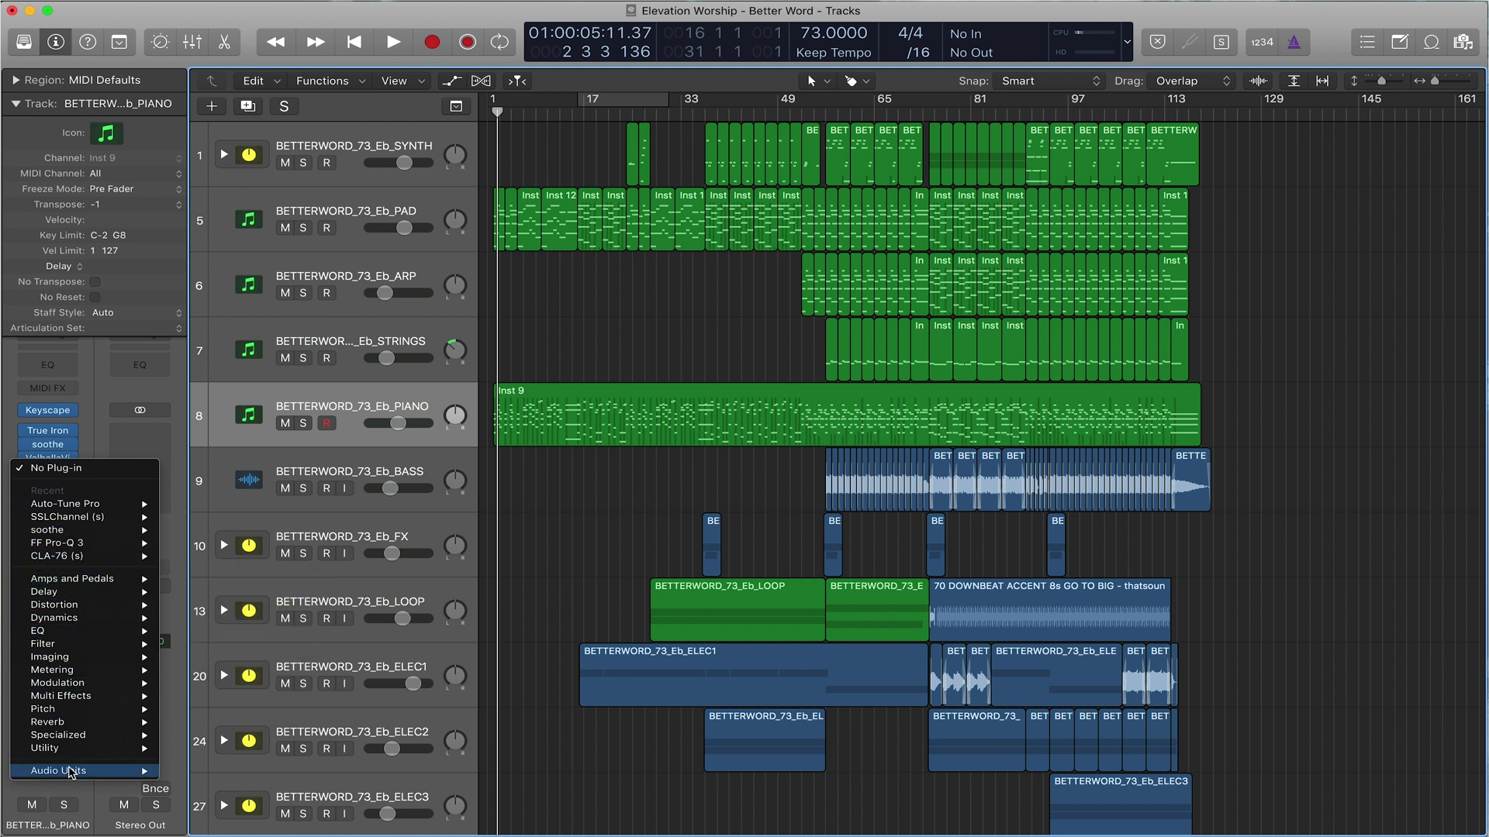
mouse_move(86, 771)
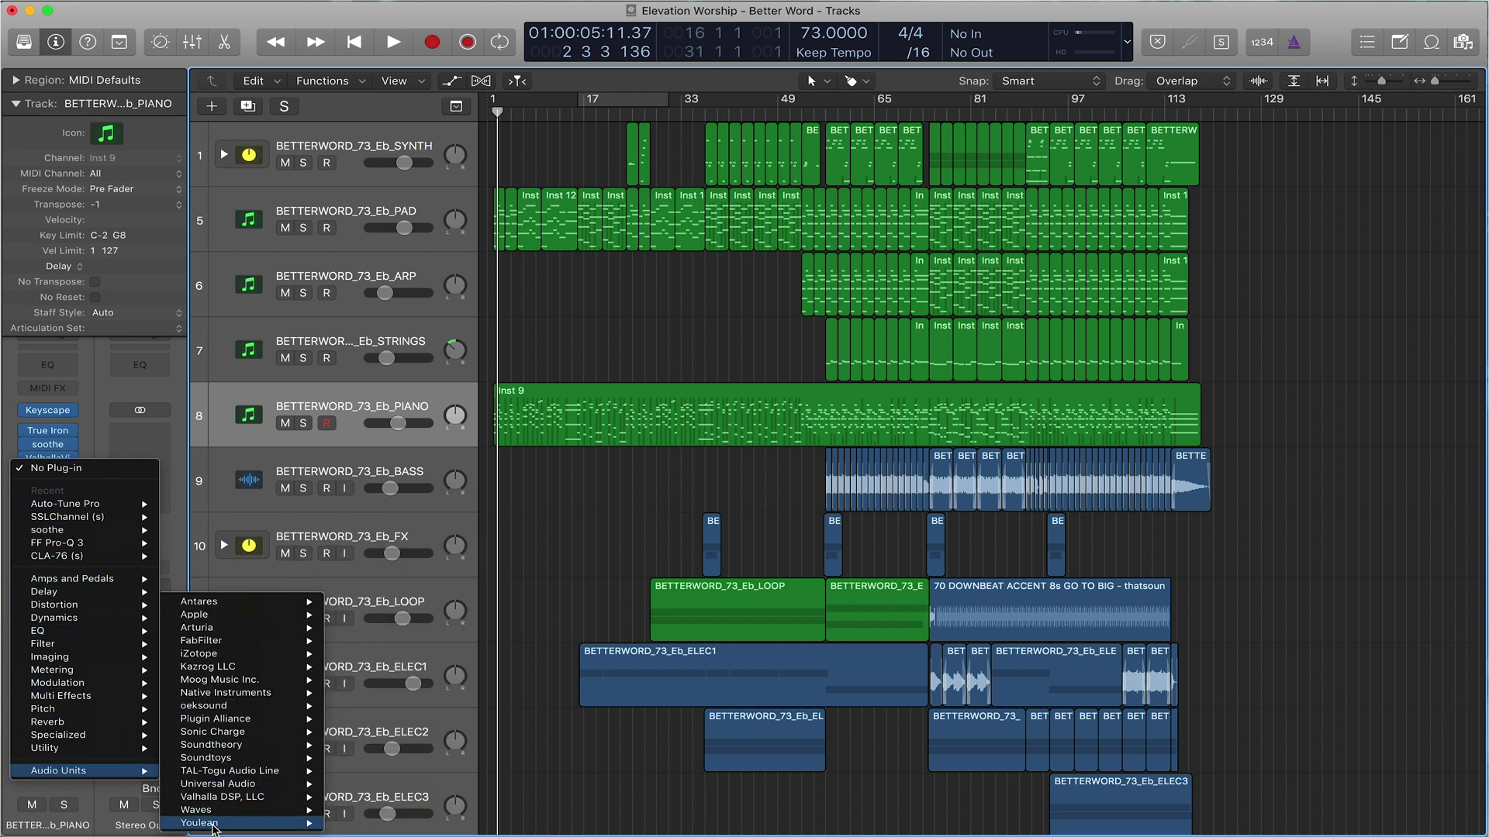
left_click(92, 356)
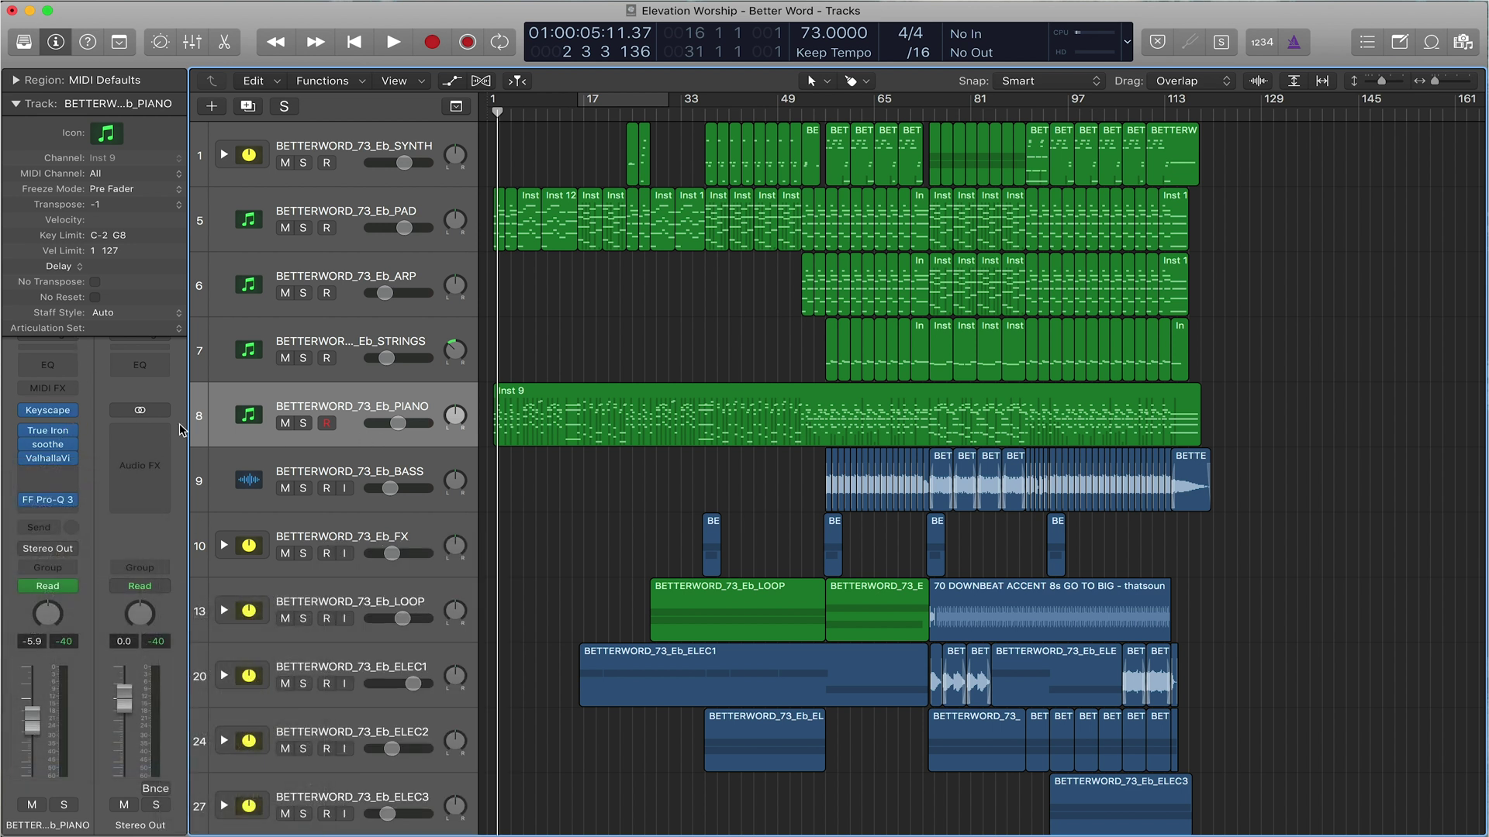
Browse the Keyscape instrument choices without changing them, then bring up the MIDI FX list.
left_click(68, 415)
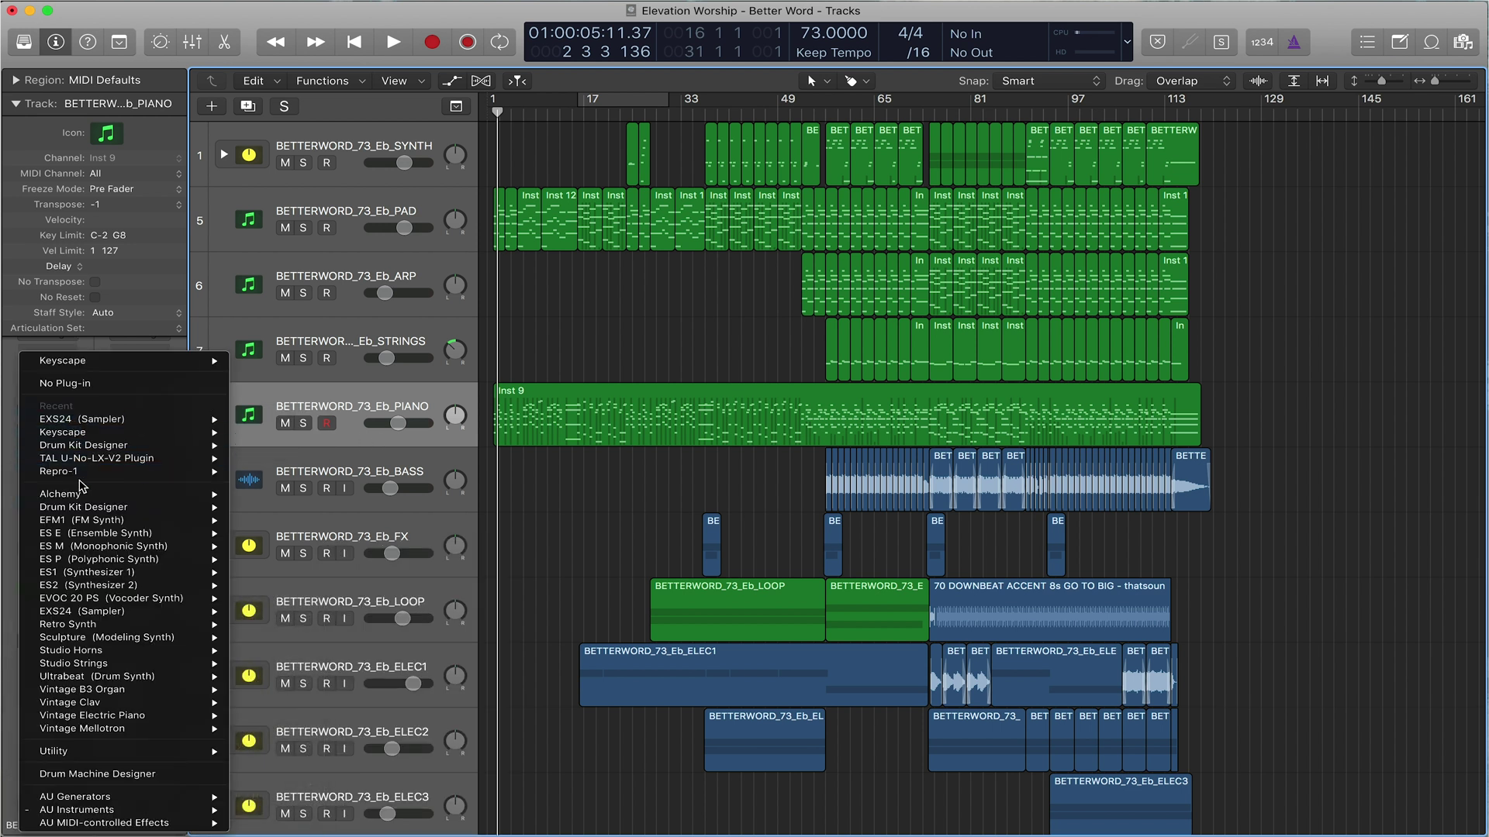
mouse_move(107, 522)
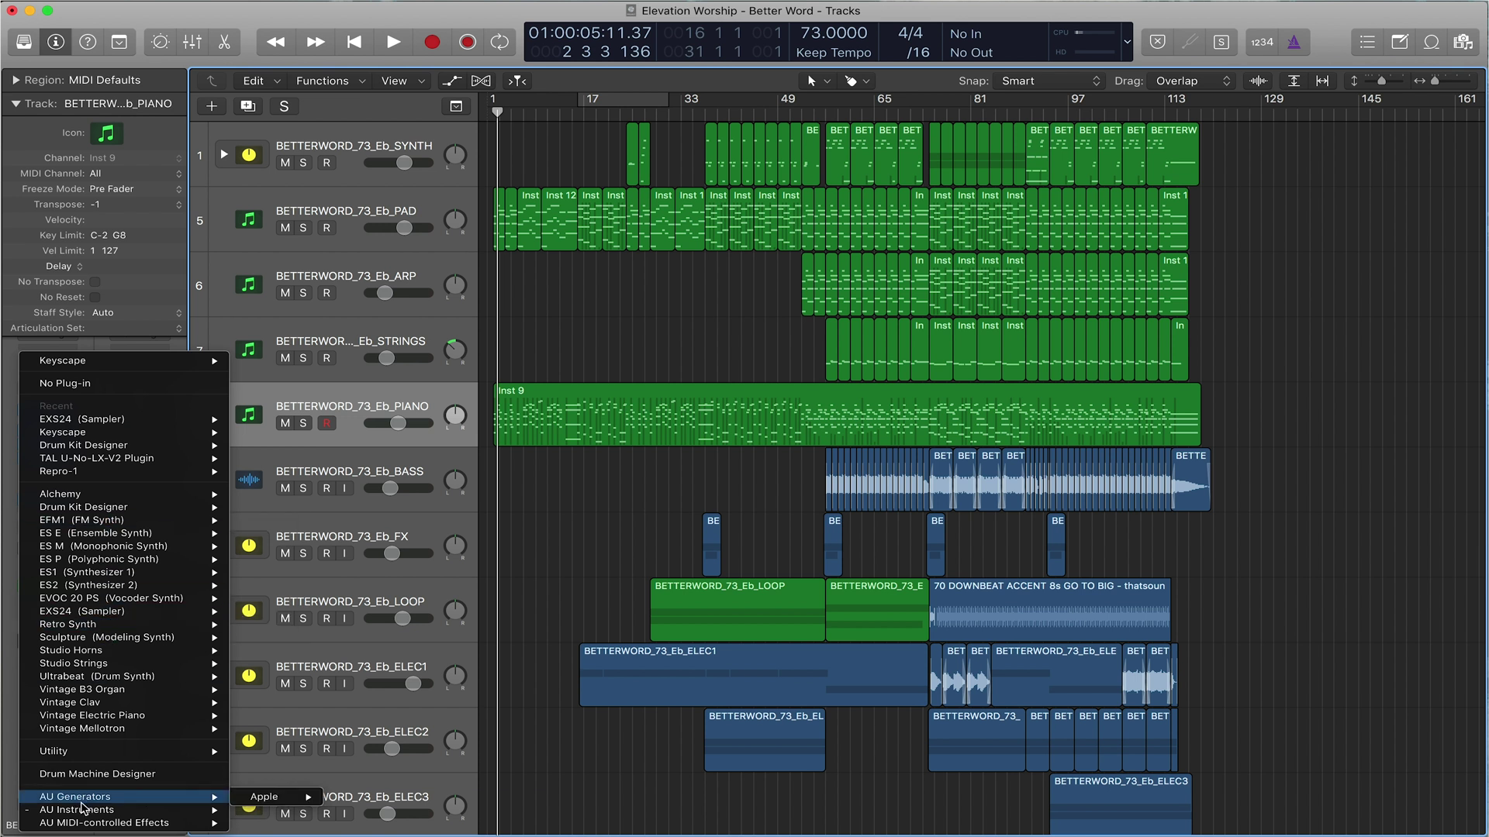
mouse_move(81, 810)
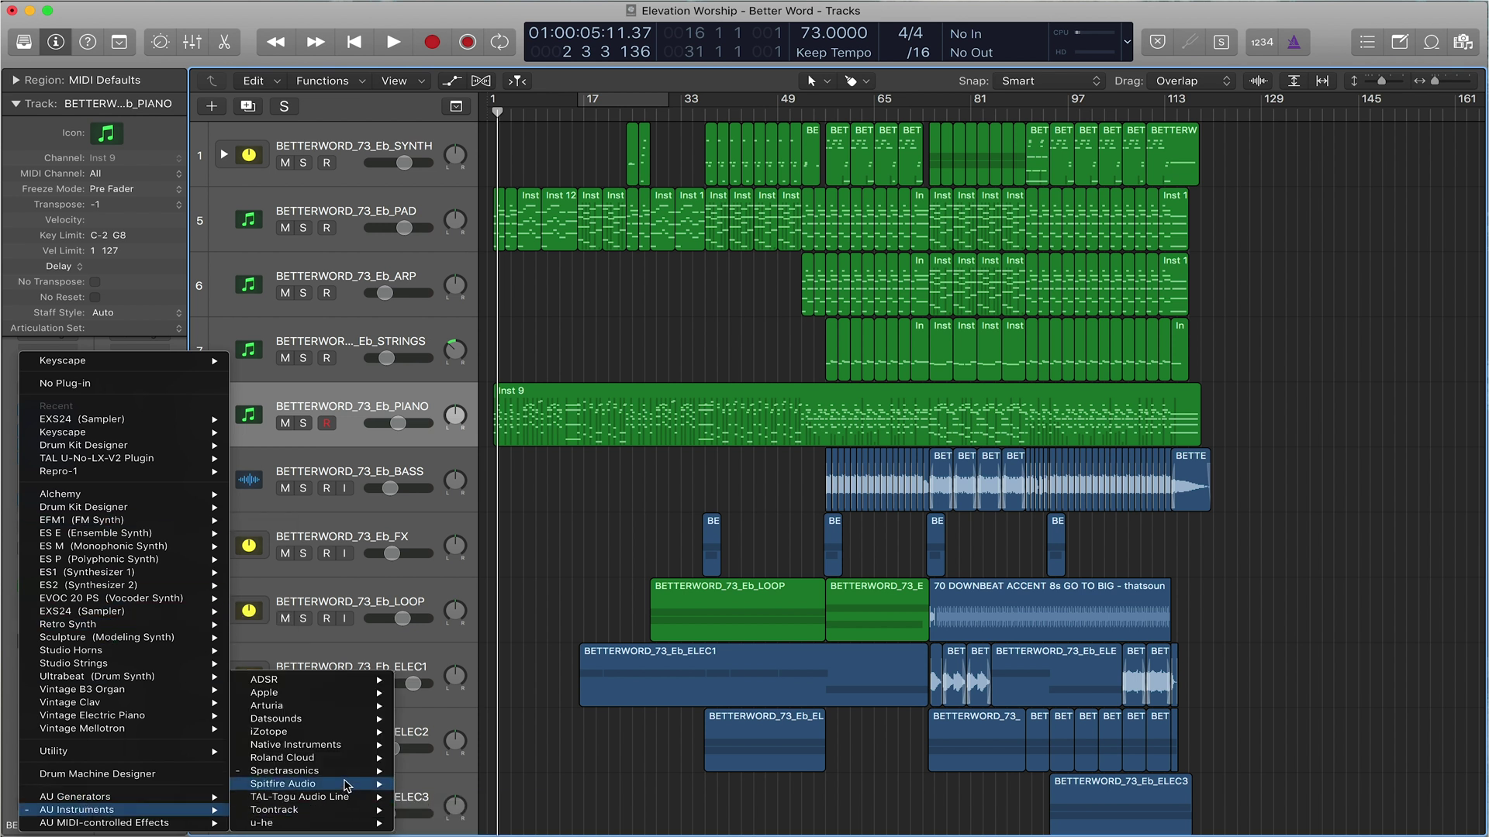
left_click(569, 573)
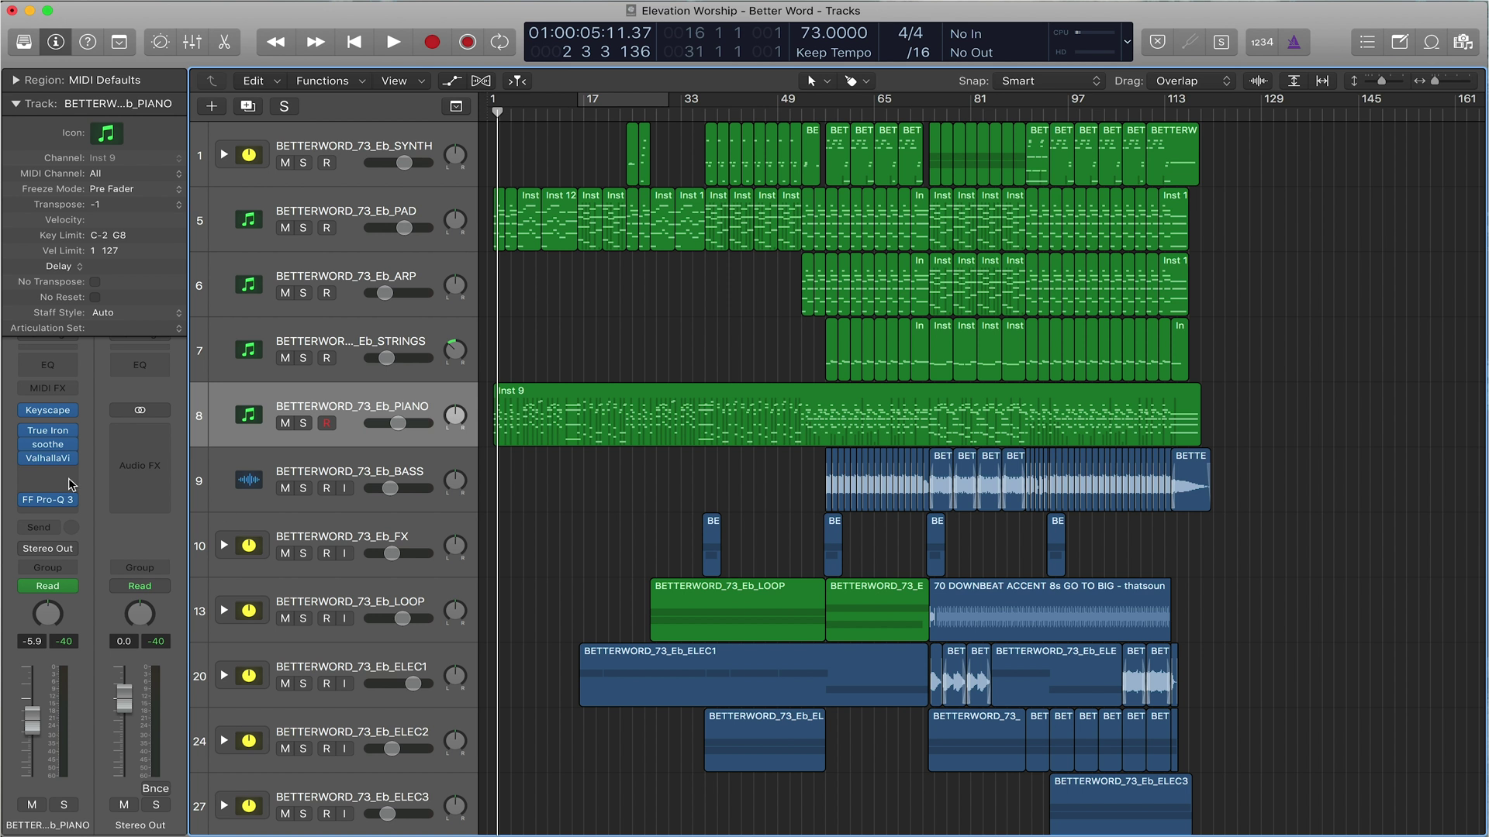
left_click(60, 389)
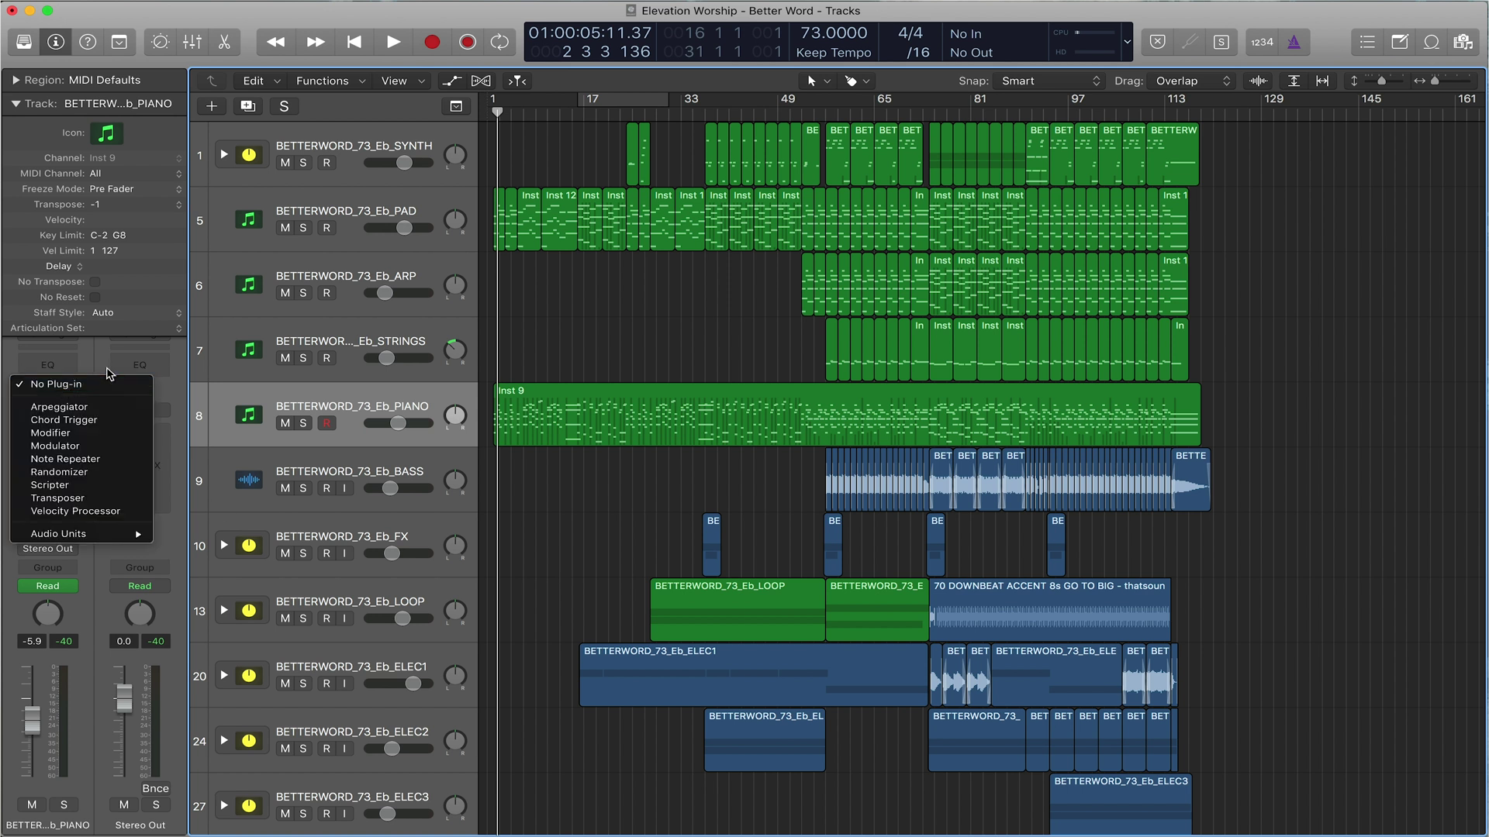